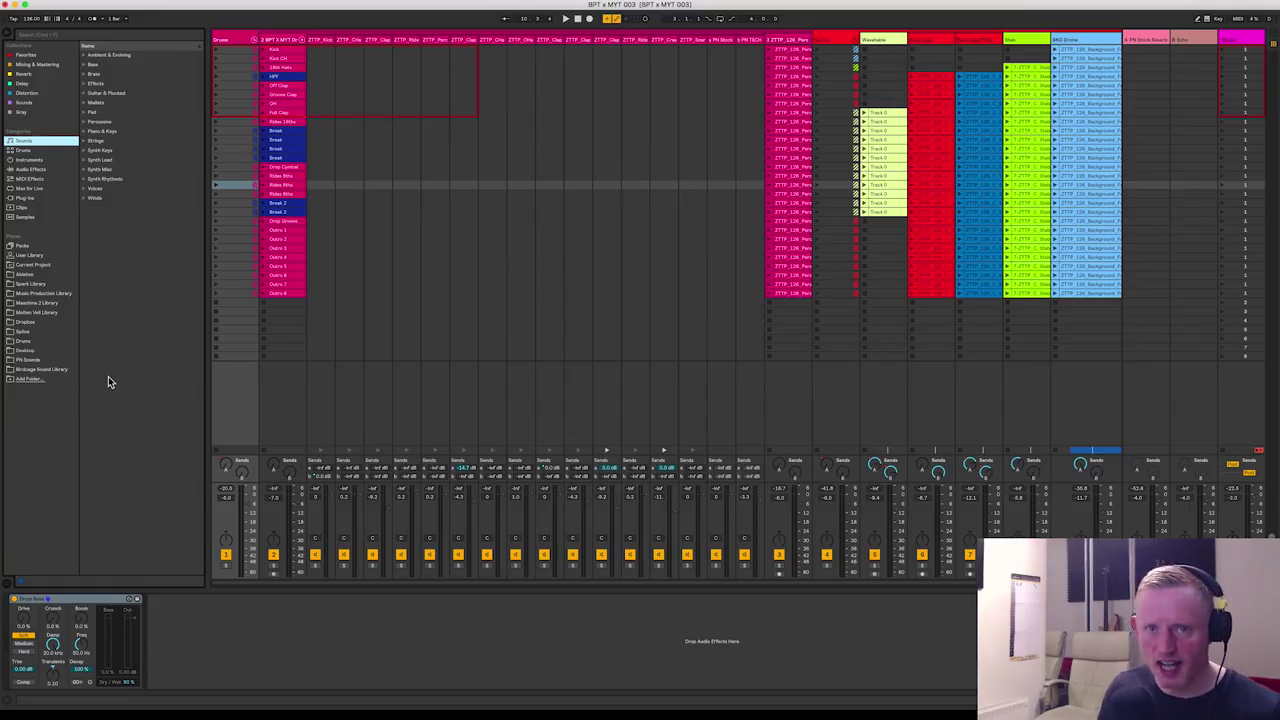
Add the ZTEKNO sample pack folder to the browser's places
{"action": "left_click", "coordinate": [30, 380]}
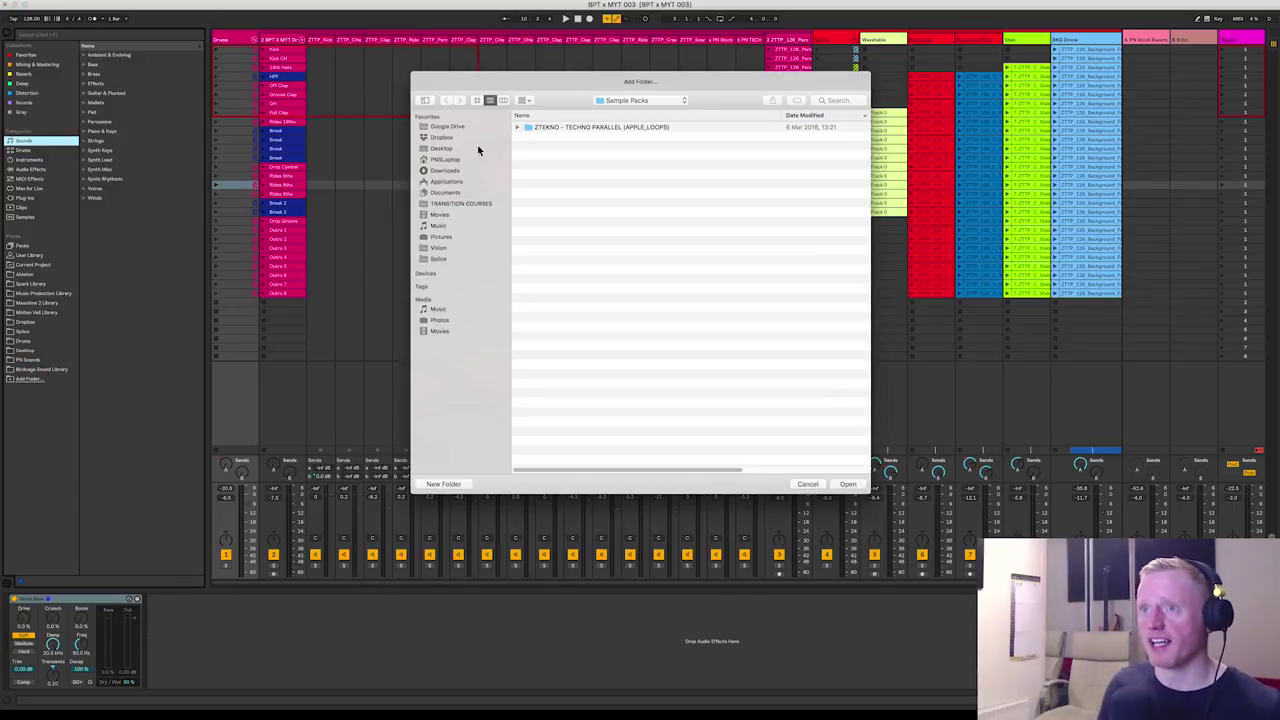
{"action": "left_click", "coordinate": [560, 133]}
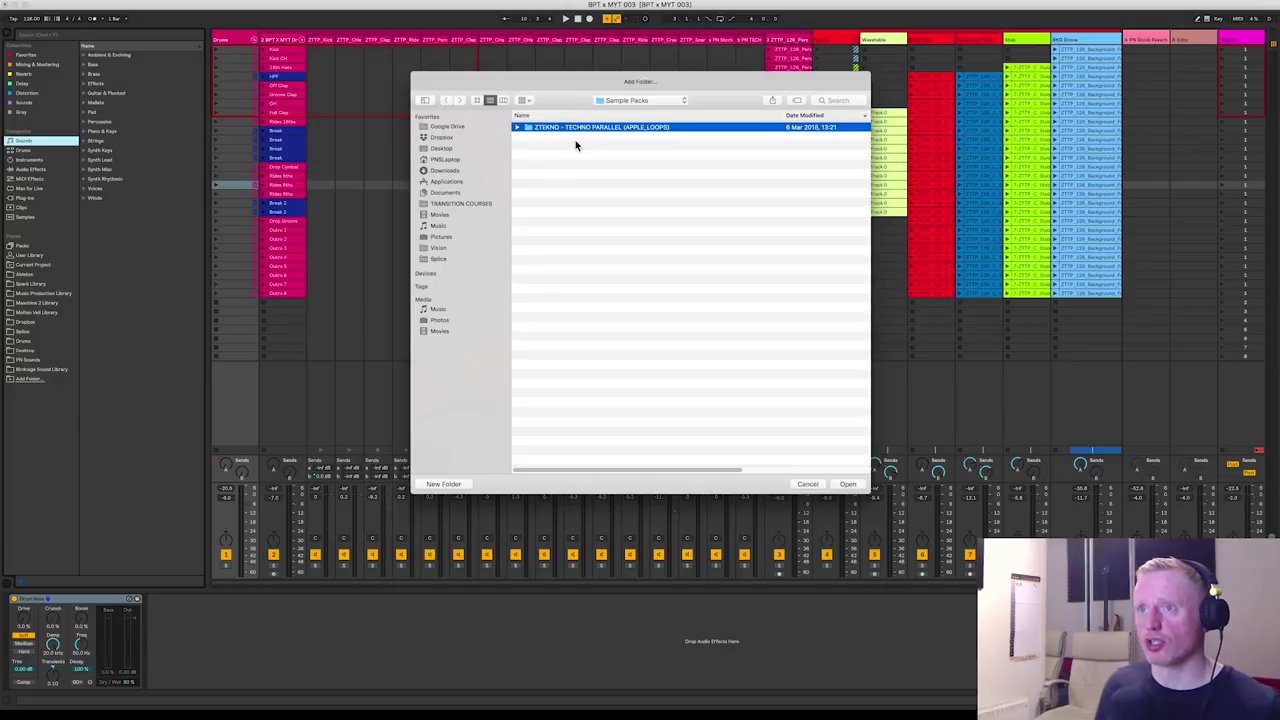
{"action": "left_click", "coordinate": [847, 484]}
Browse the pack's folders and select ZTTP_SOUNDS_&_FX > ZTTP_DRUM_HITS
{"action": "left_click", "coordinate": [42, 379]}
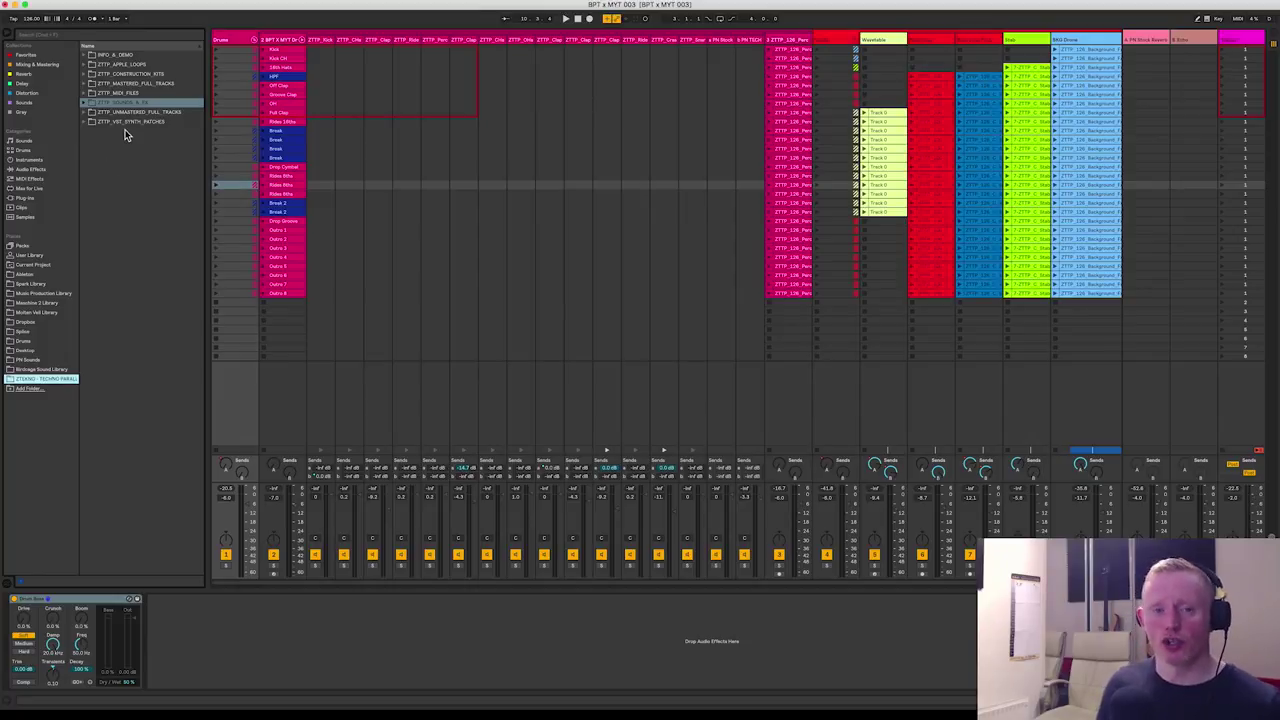
{"action": "left_click", "coordinate": [112, 65]}
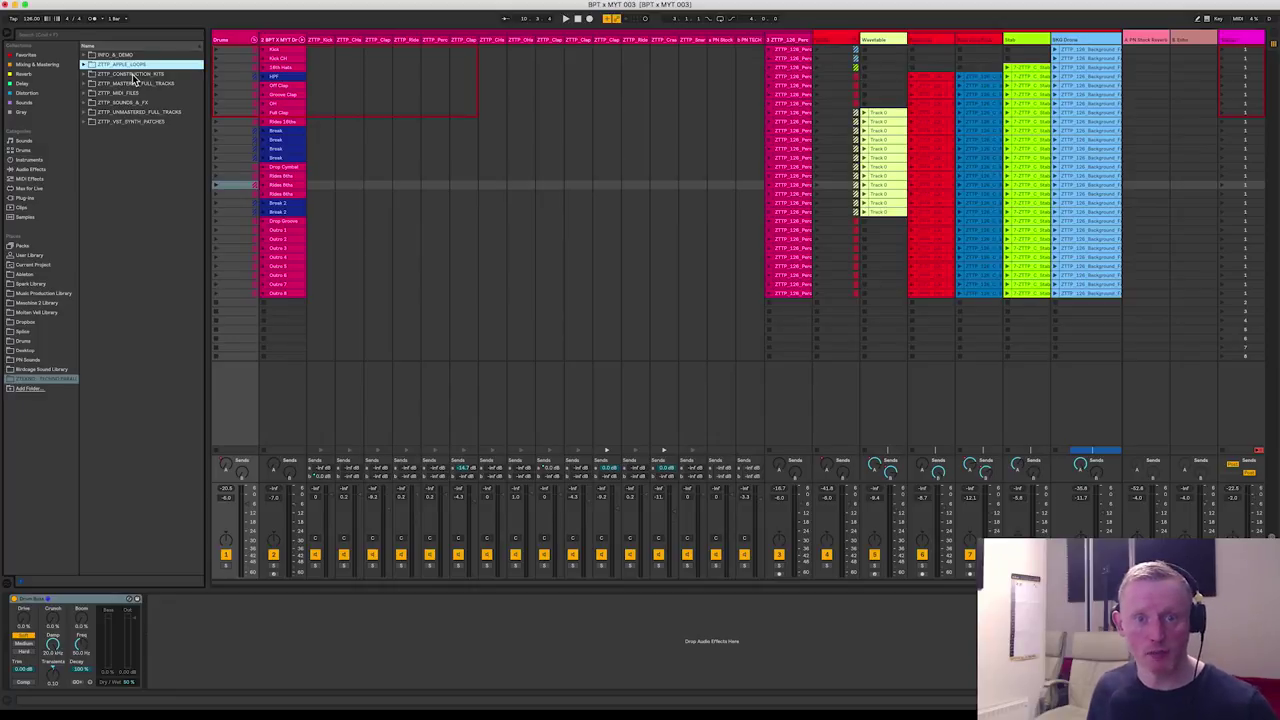
{"action": "left_click", "coordinate": [84, 93]}
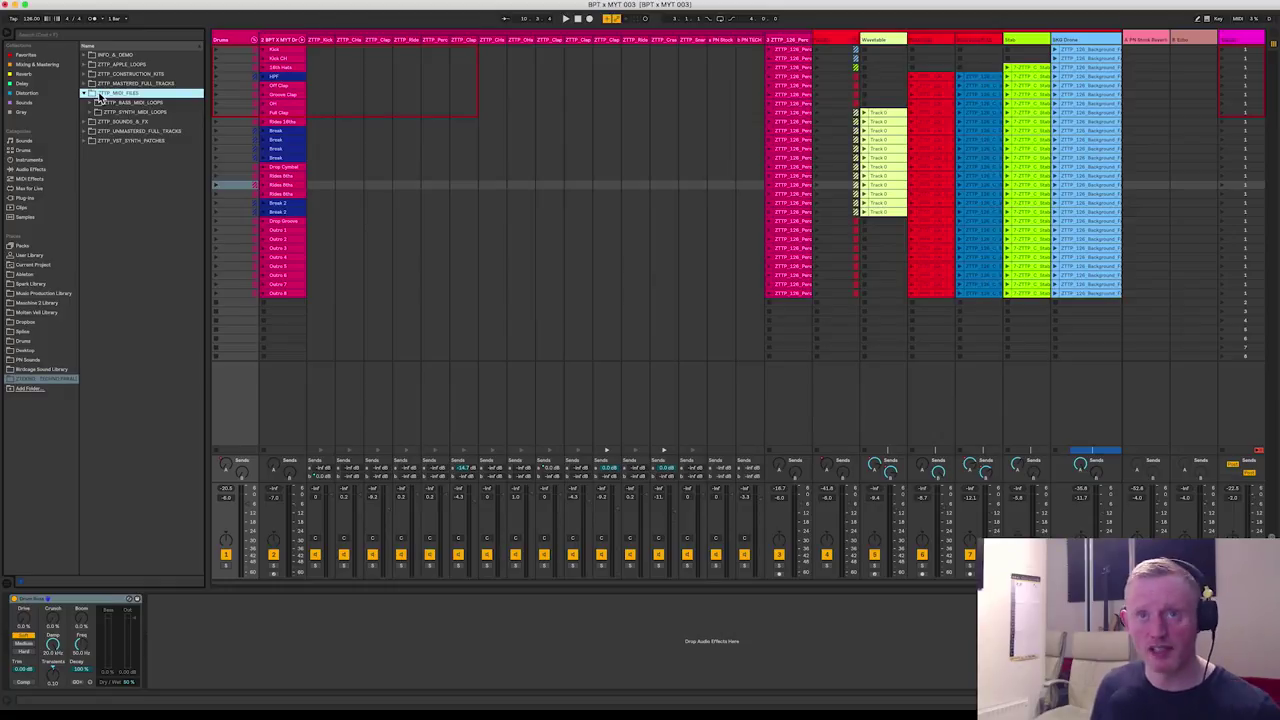
{"action": "left_click", "coordinate": [84, 93]}
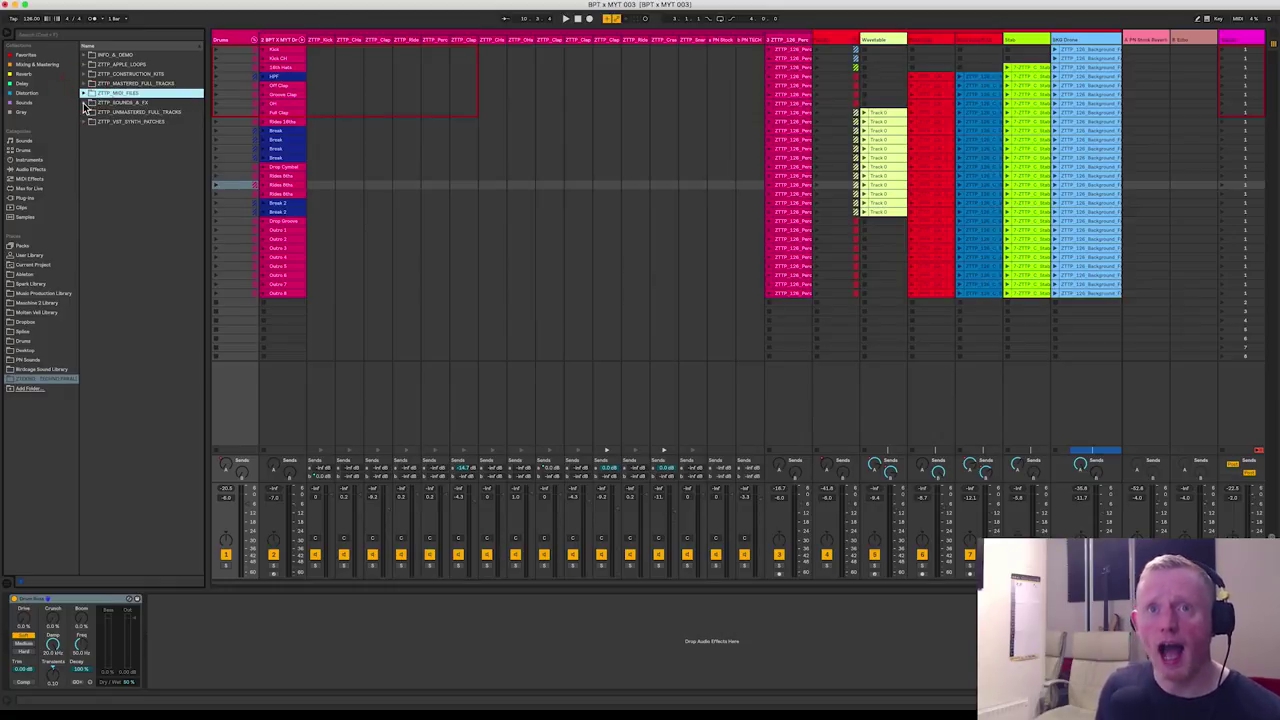
{"action": "left_click", "coordinate": [84, 103]}
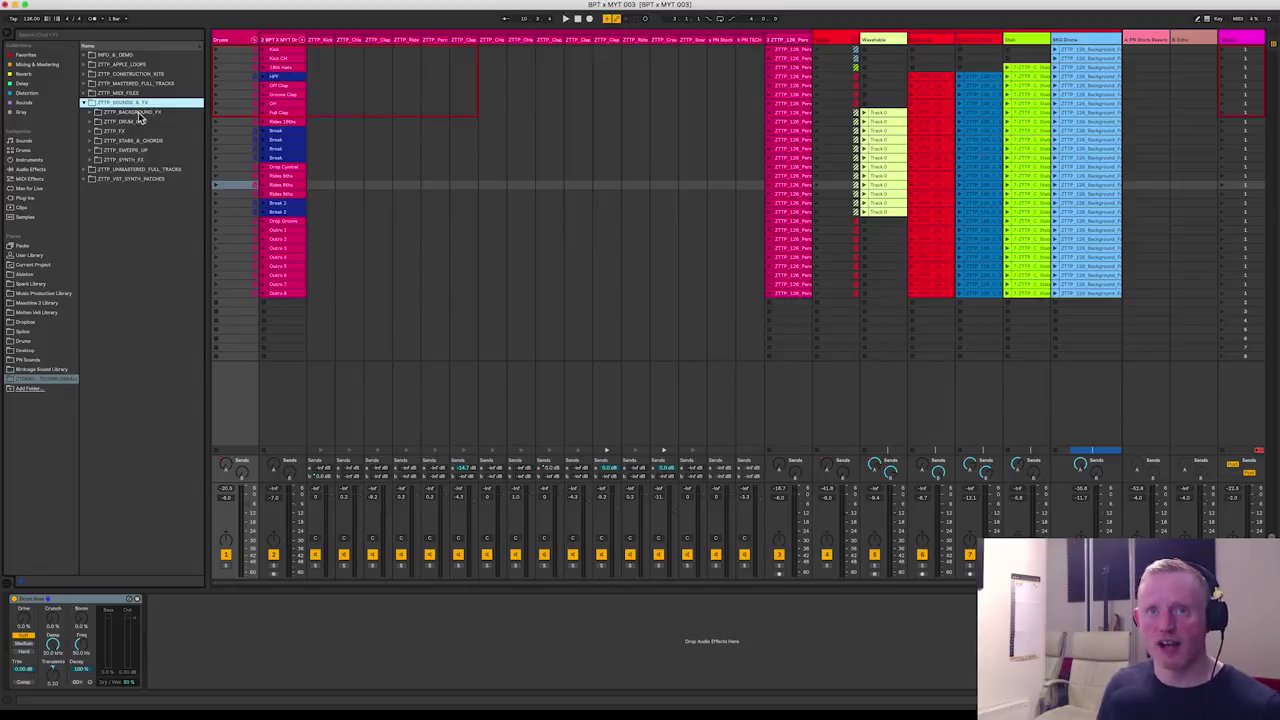
{"action": "left_click", "coordinate": [142, 121]}
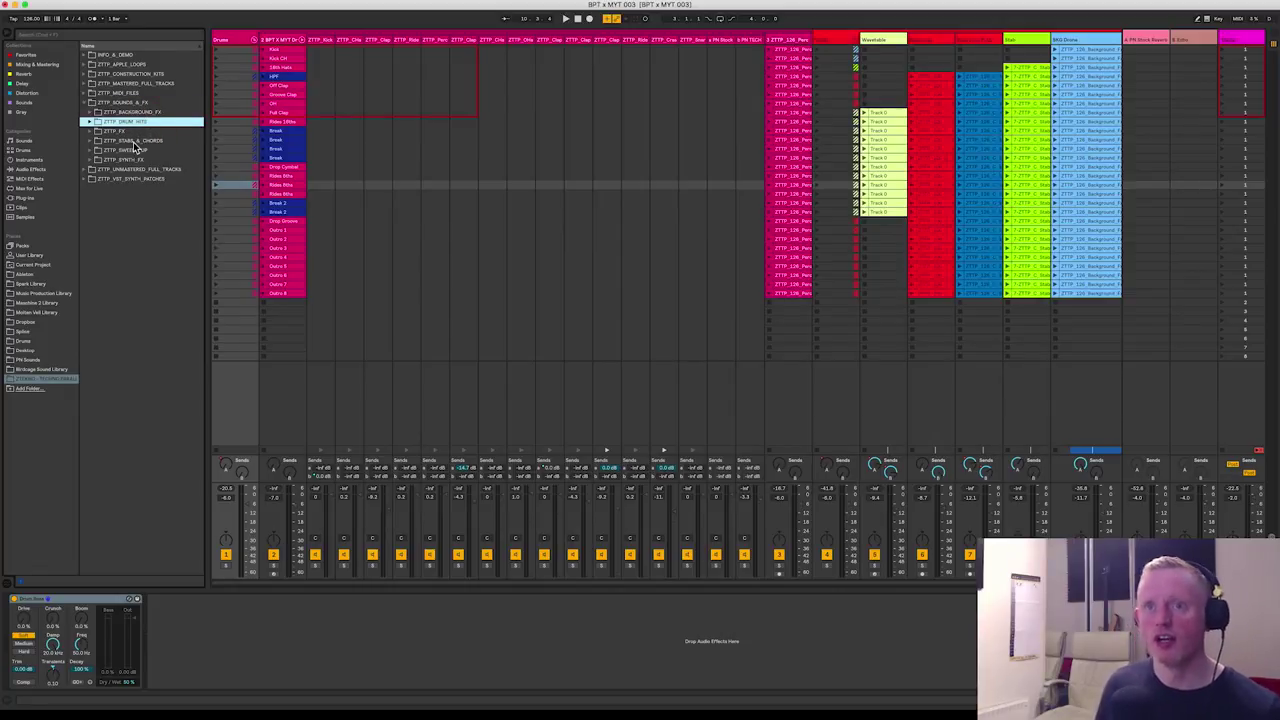
Inspect the drum group's Drum Rack, checking the kick and closed hi-hat pads
{"action": "left_click", "coordinate": [282, 38]}
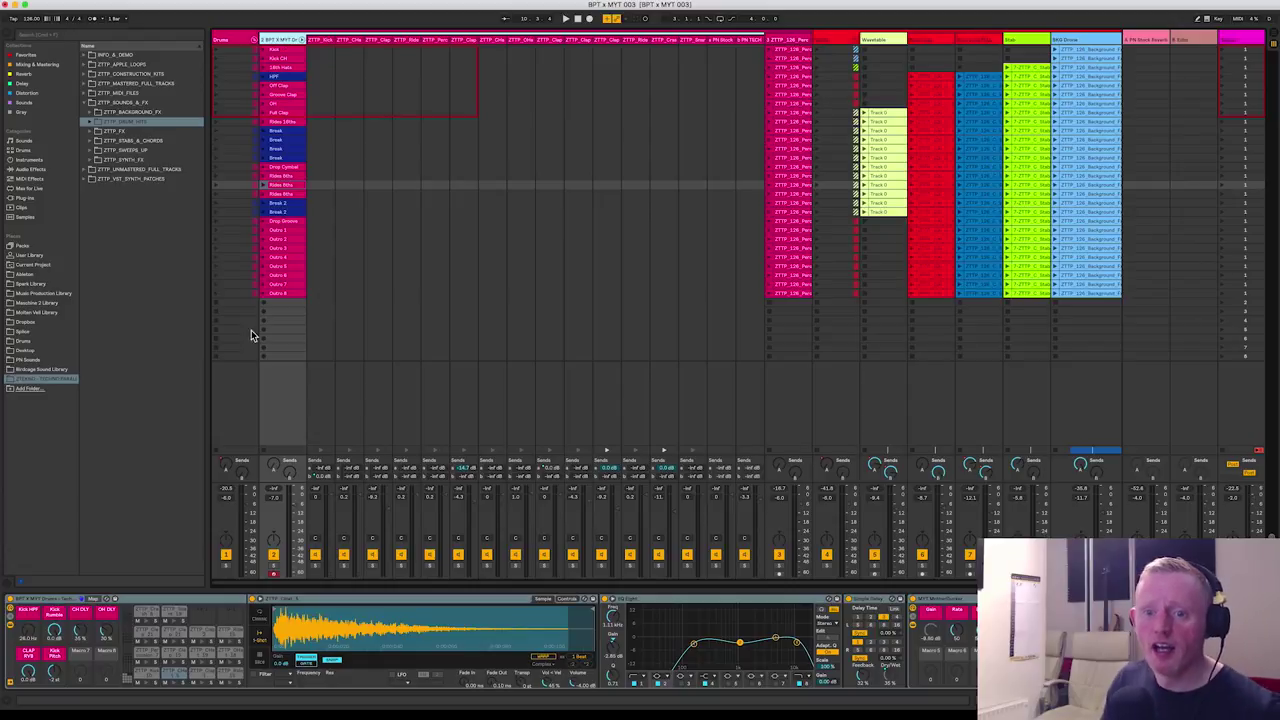
{"action": "left_click", "coordinate": [142, 678]}
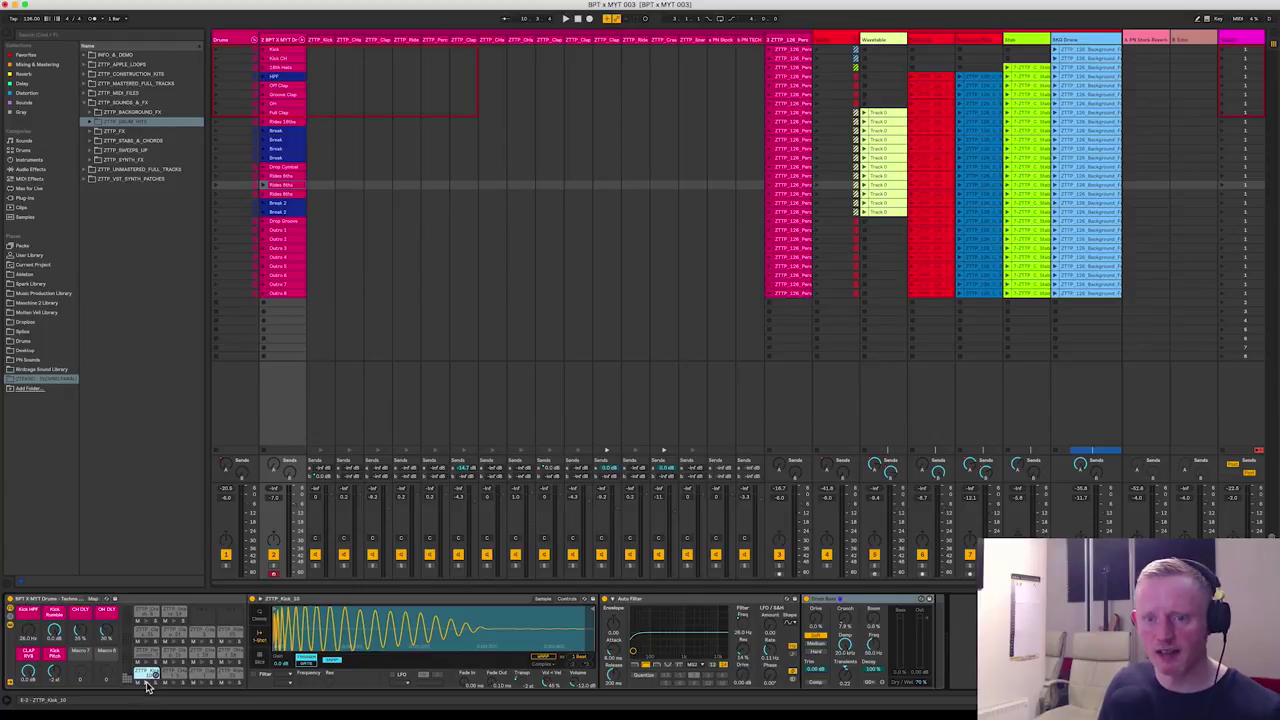
{"action": "left_click", "coordinate": [174, 680]}
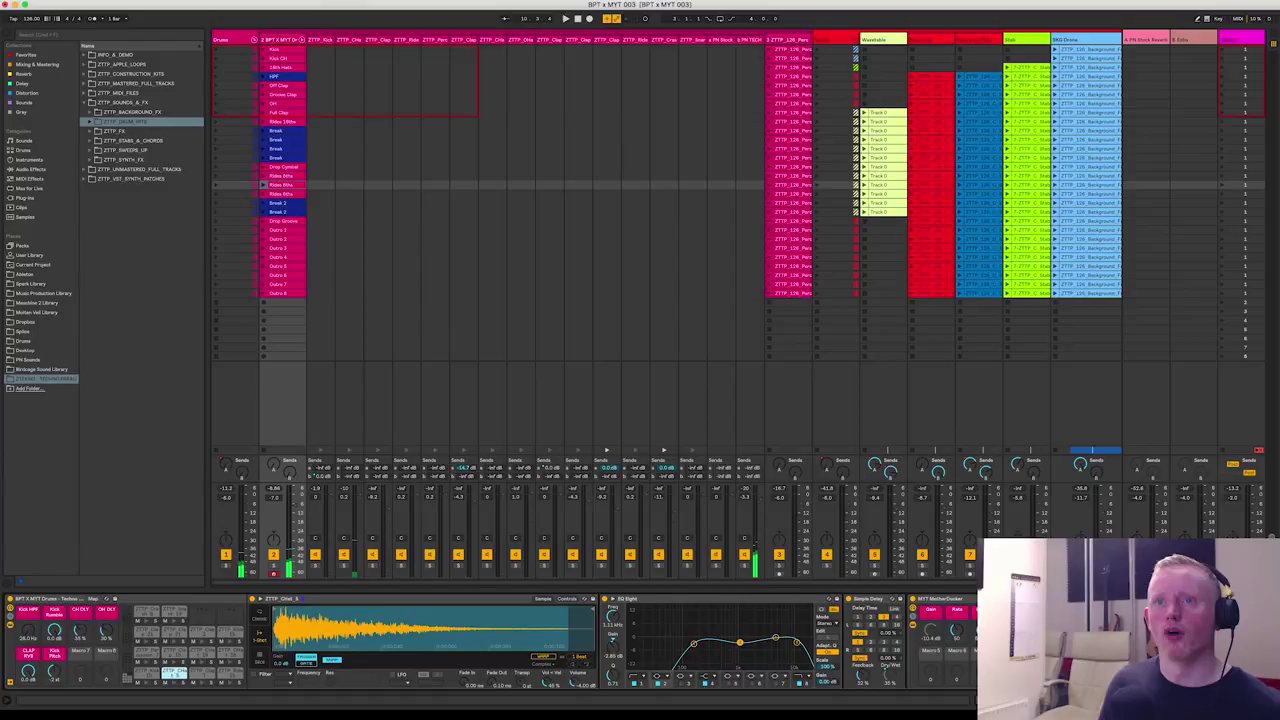
View each drum track's devices from ZTTP_Kick through ZTTP_Ride to ZTTP_Percussion
{"action": "left_click", "coordinate": [318, 40]}
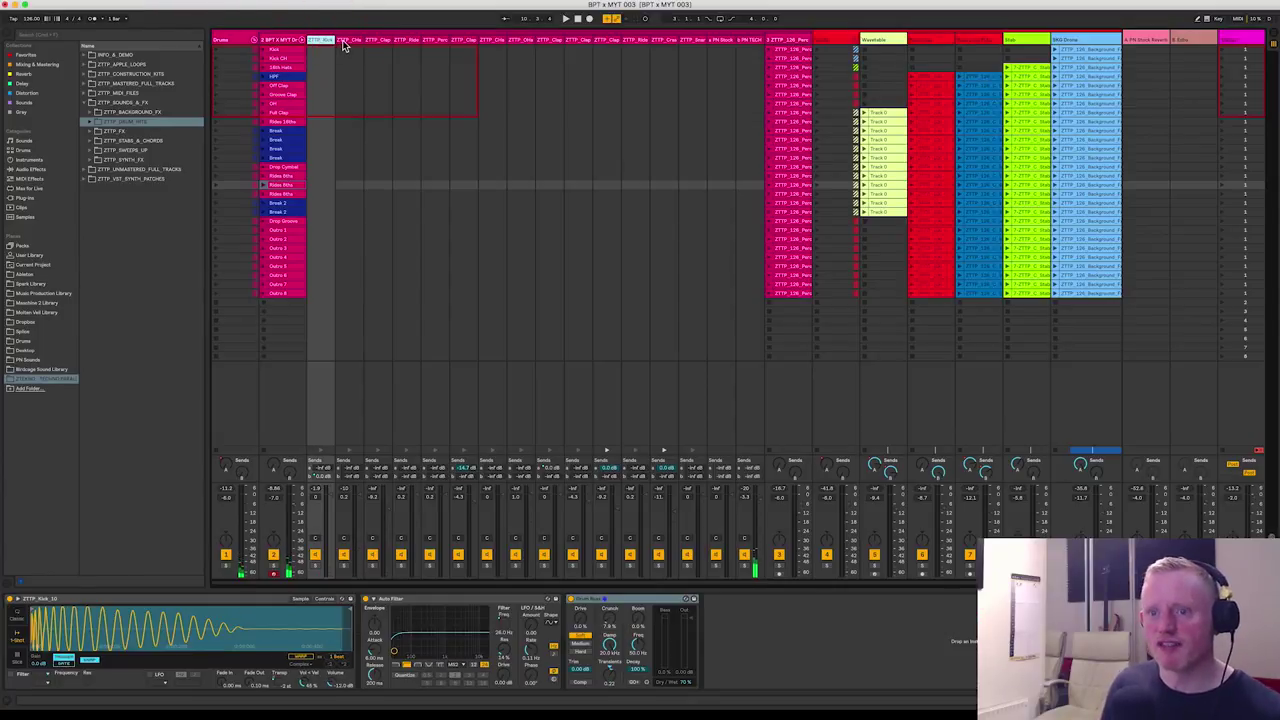
{"action": "left_click", "coordinate": [343, 41]}
{"action": "left_click", "coordinate": [374, 41]}
{"action": "left_click", "coordinate": [405, 41]}
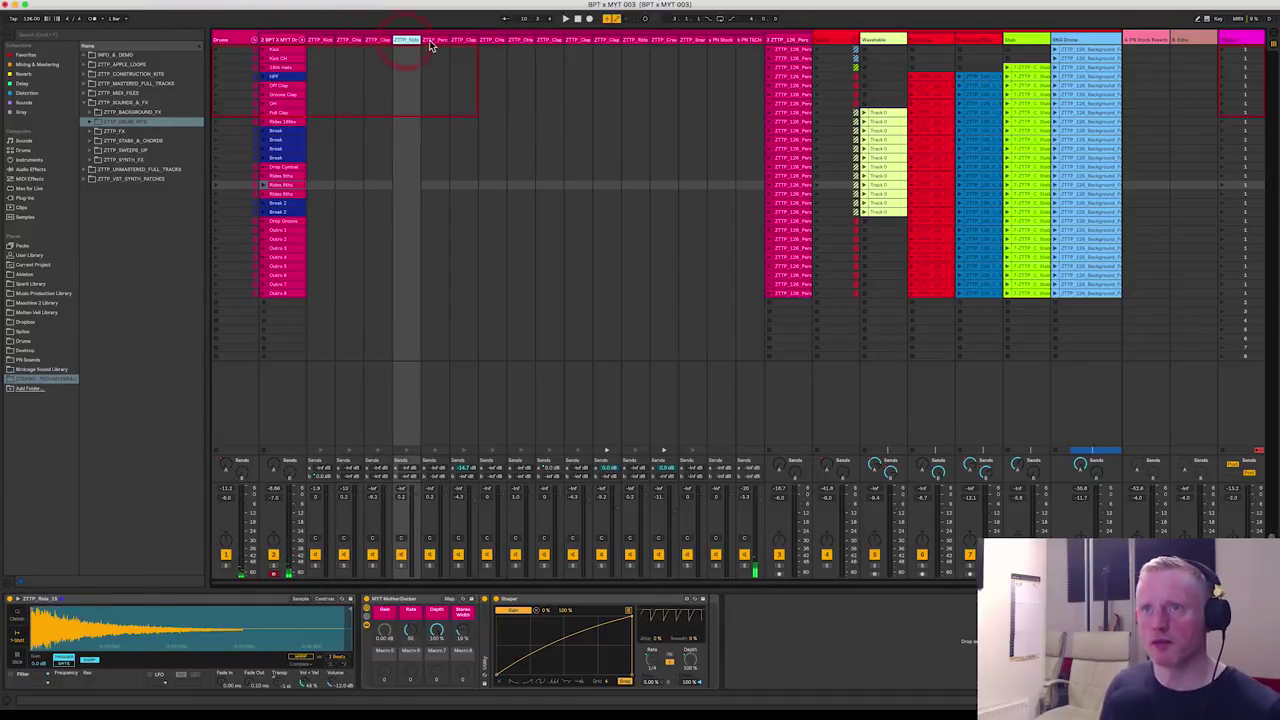
{"action": "left_click", "coordinate": [432, 41]}
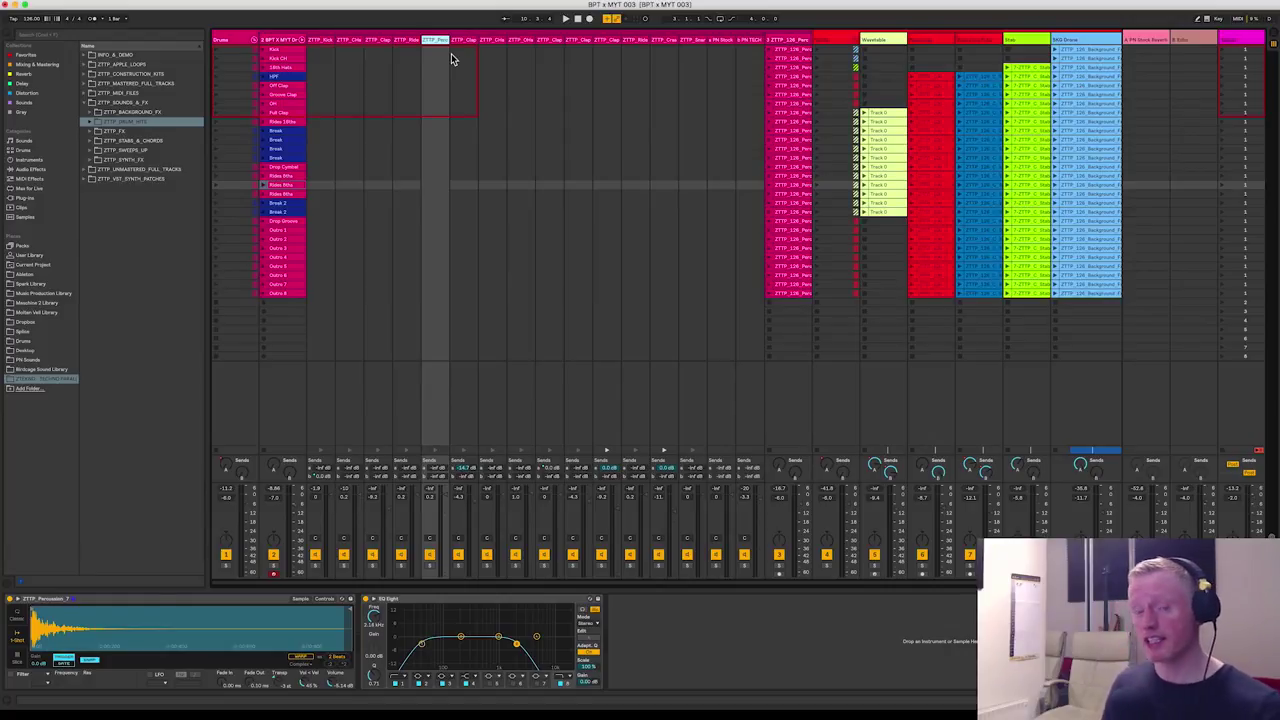
View the rides clip's MIDI notes, then return to the drum group's Drum Rack
{"action": "double_click", "coordinate": [290, 186]}
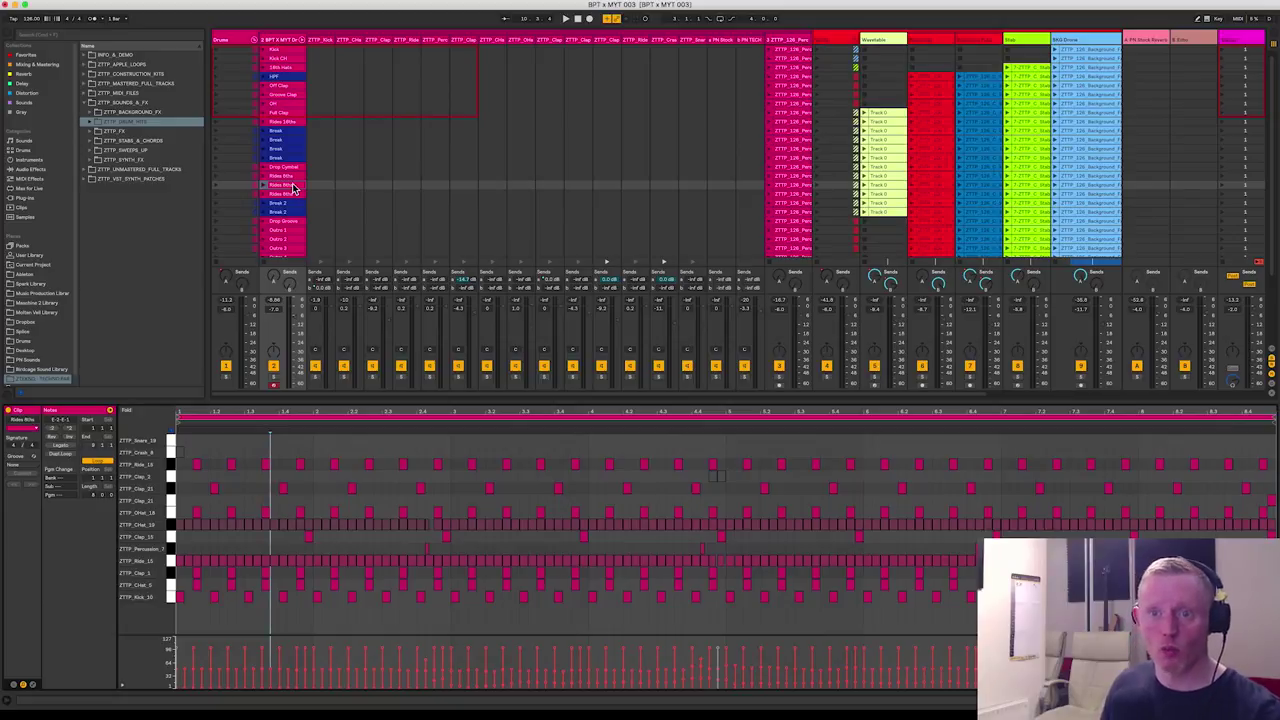
{"action": "left_click", "coordinate": [282, 44]}
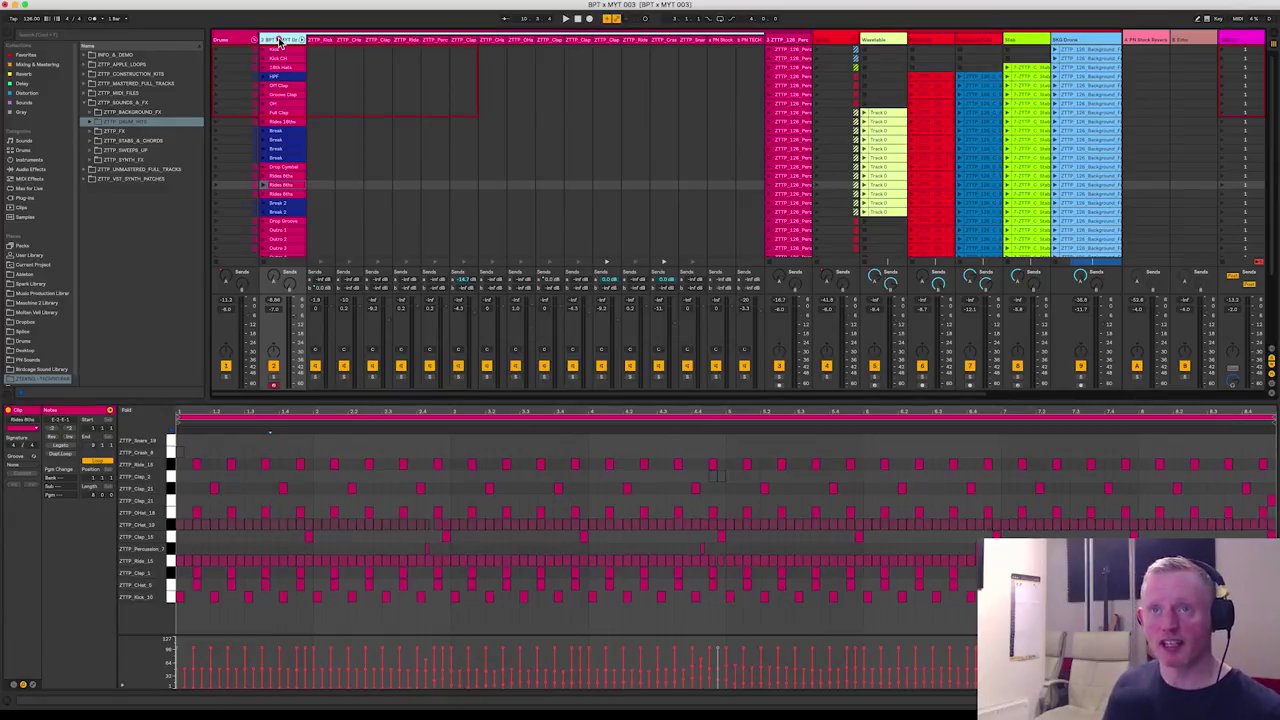
Transpose the percussion Simpler sample to -3 st and launch the rides clip
{"action": "left_click", "coordinate": [332, 601]}
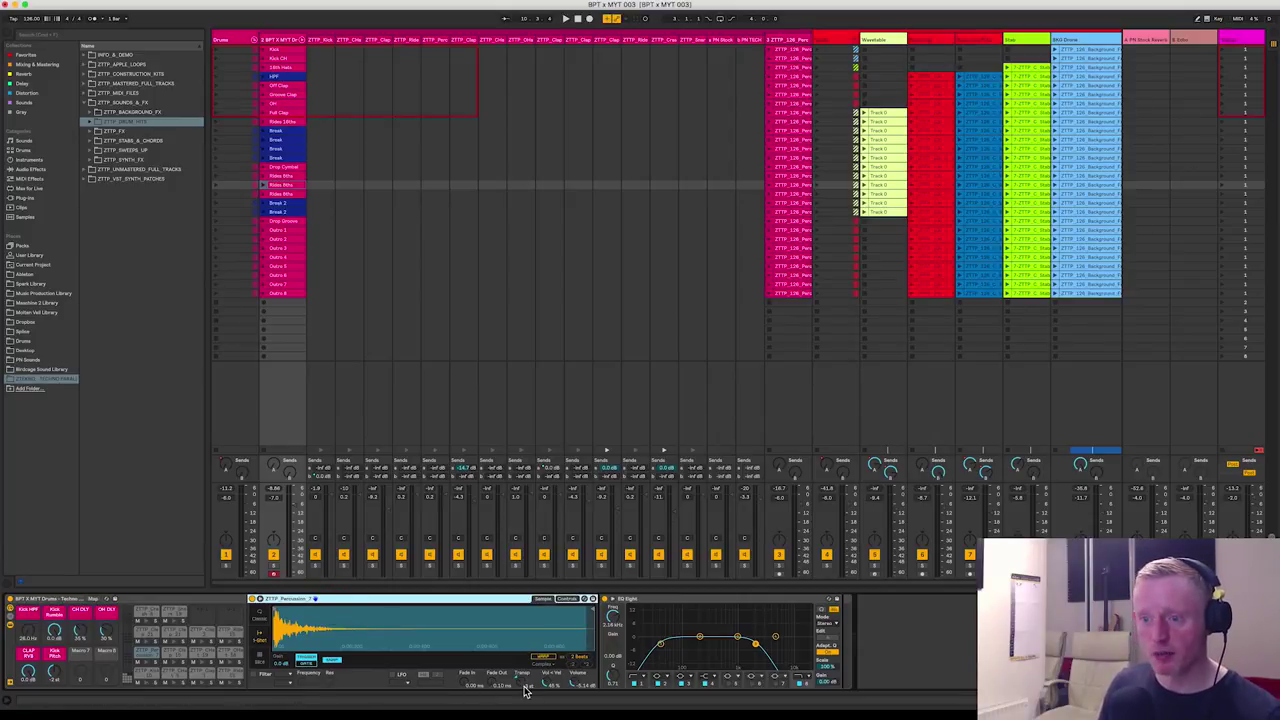
{"action": "left_click_drag", "start_coordinate": [527, 690], "coordinate": [527, 700]}
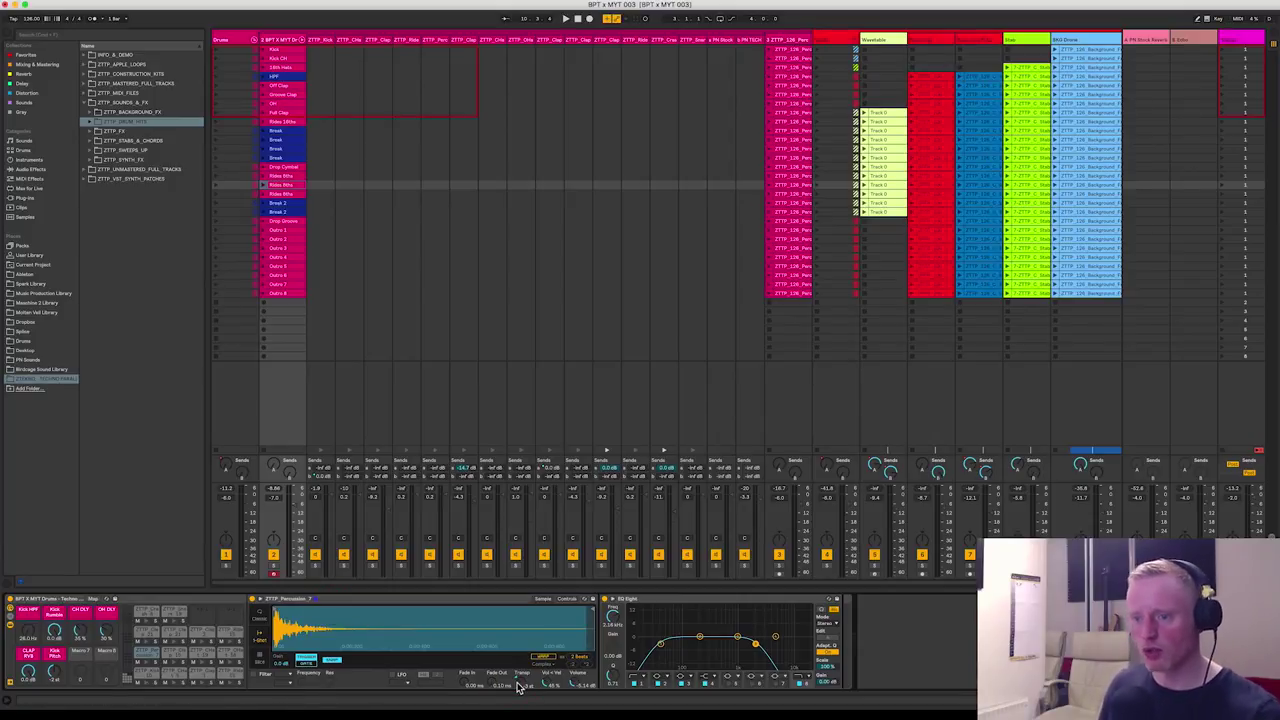
{"action": "left_click", "coordinate": [152, 679]}
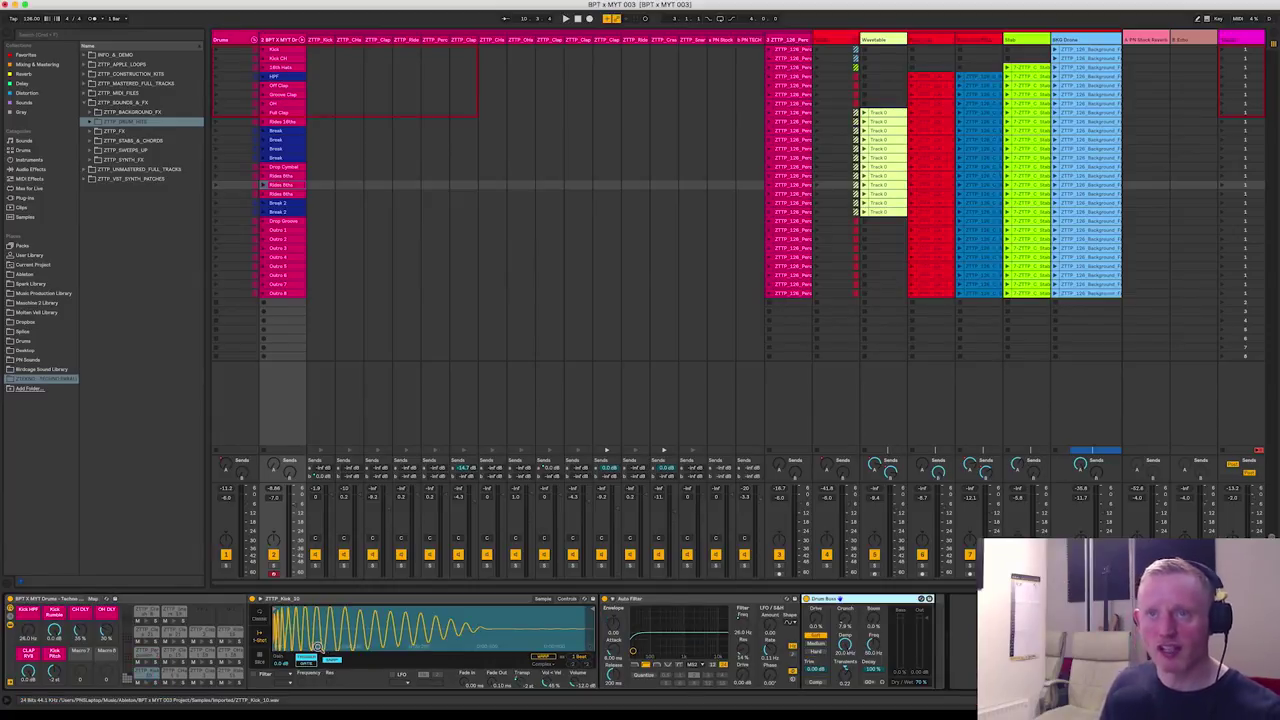
{"action": "left_click", "coordinate": [283, 188]}
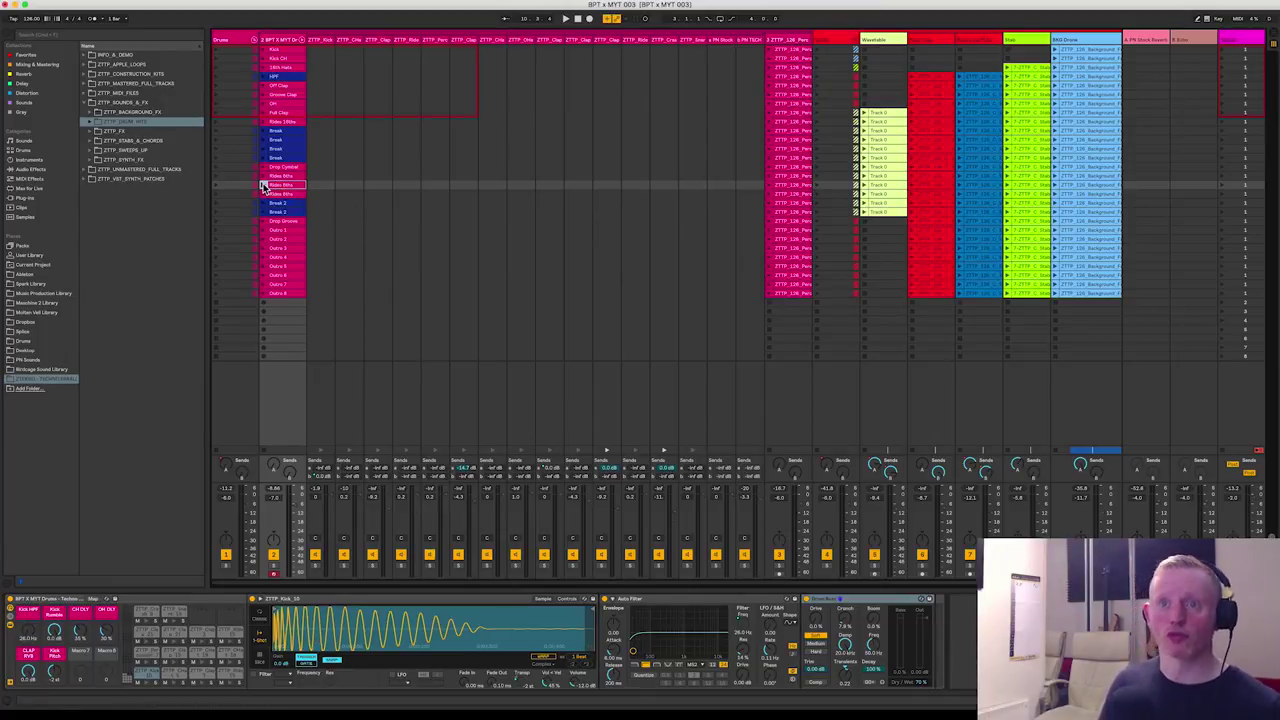
{"action": "left_click", "coordinate": [263, 187]}
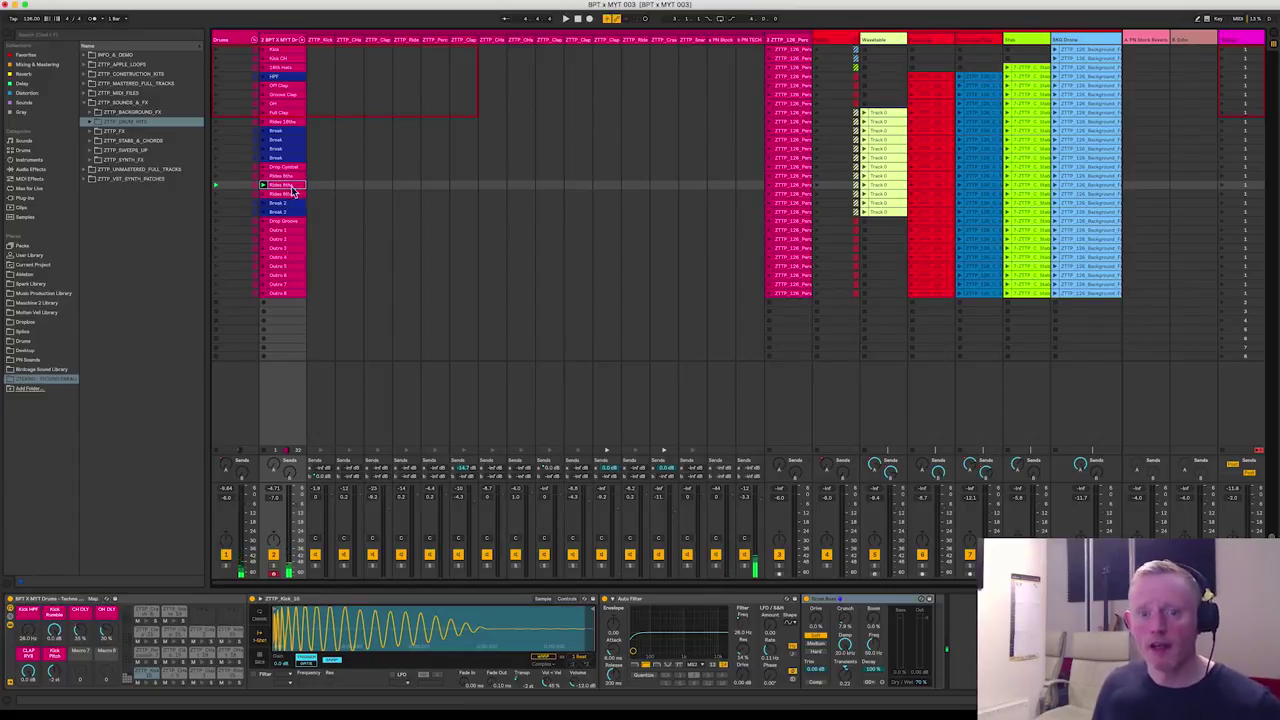
Raise the kick's Auto Filter cutoff, audition it, then reset it to 26.0 Hz
{"action": "left_click", "coordinate": [145, 606]}
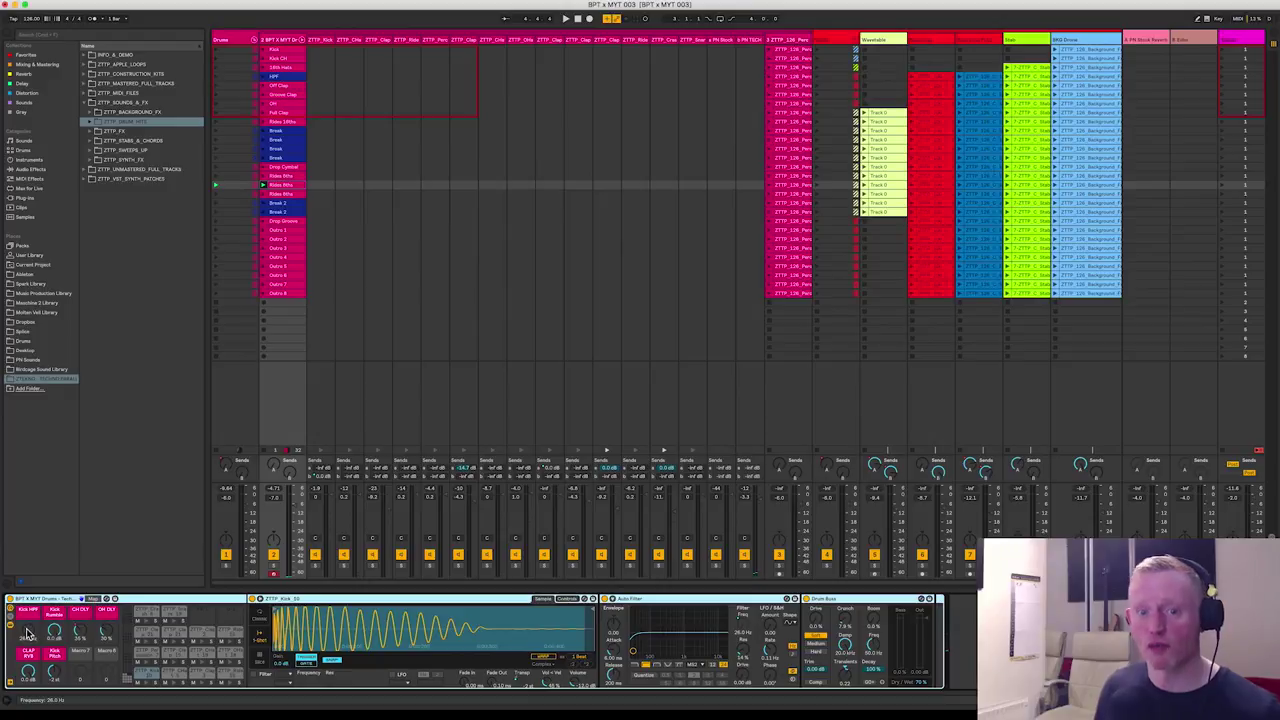
{"action": "left_click_drag", "start_coordinate": [632, 650], "coordinate": [666, 650]}
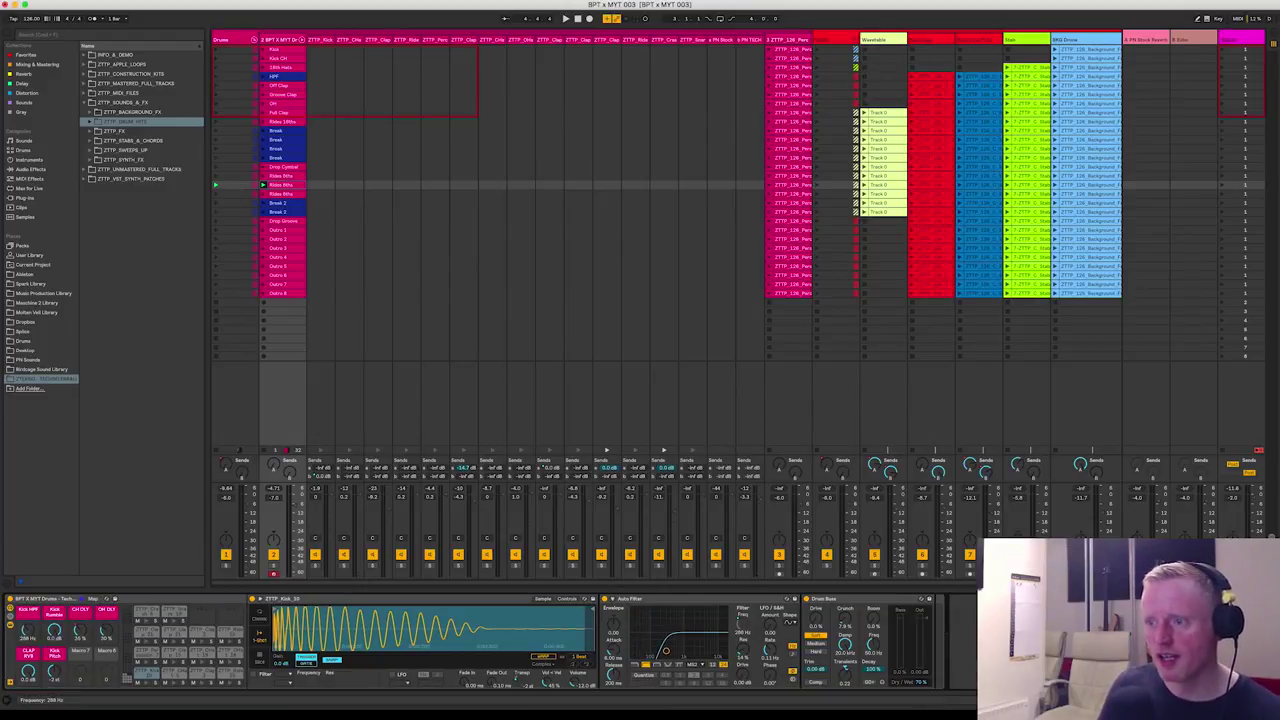
{"action": "key", "text": "space"}
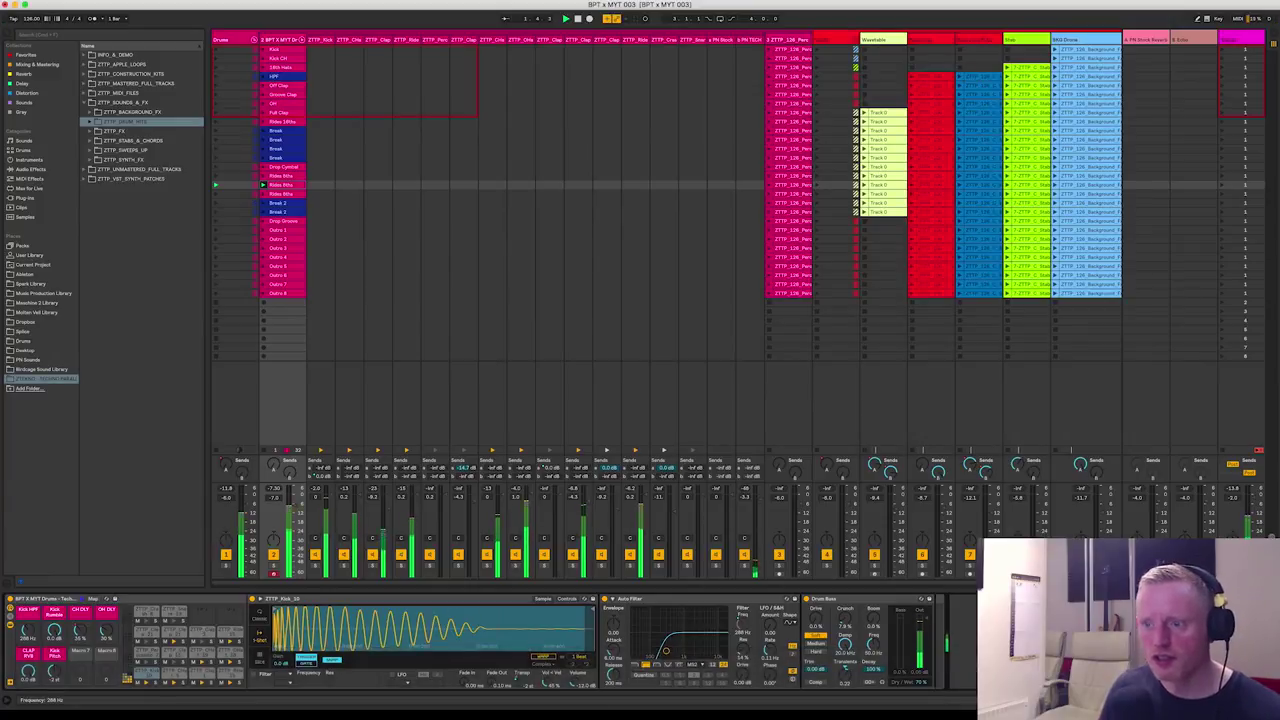
{"action": "key", "text": "space"}
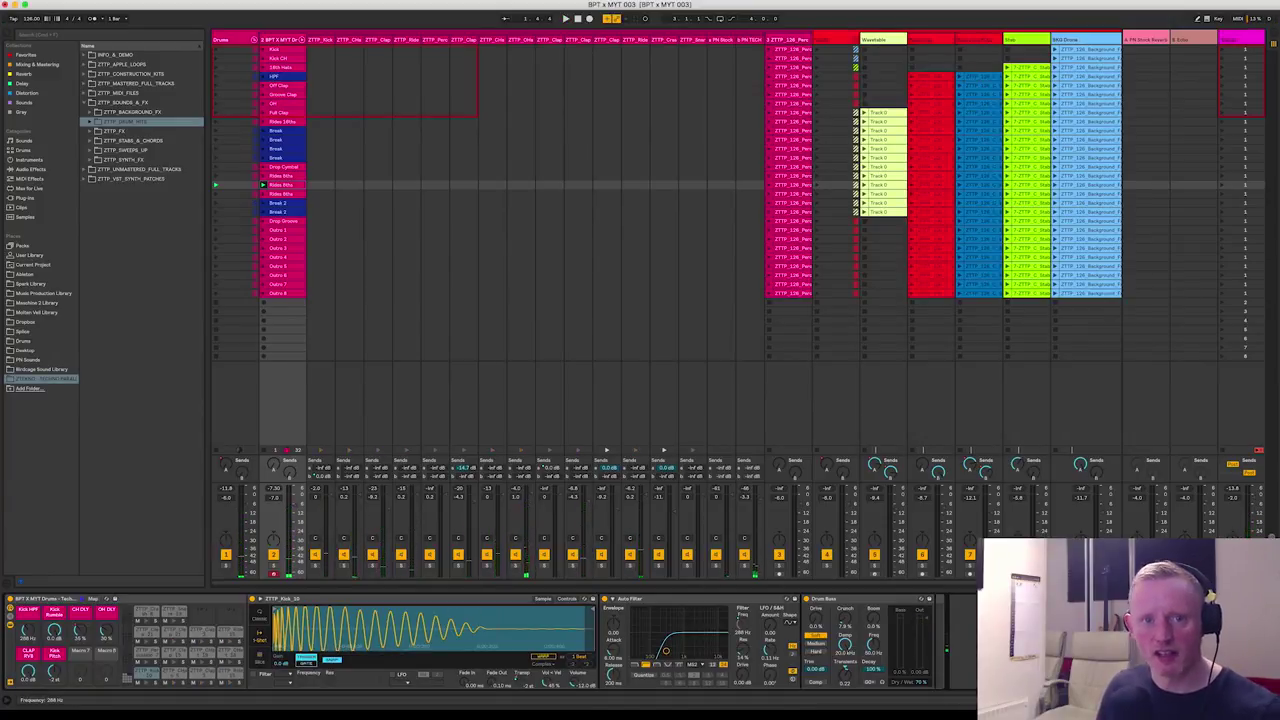
{"action": "left_click_drag", "start_coordinate": [665, 650], "coordinate": [632, 650]}
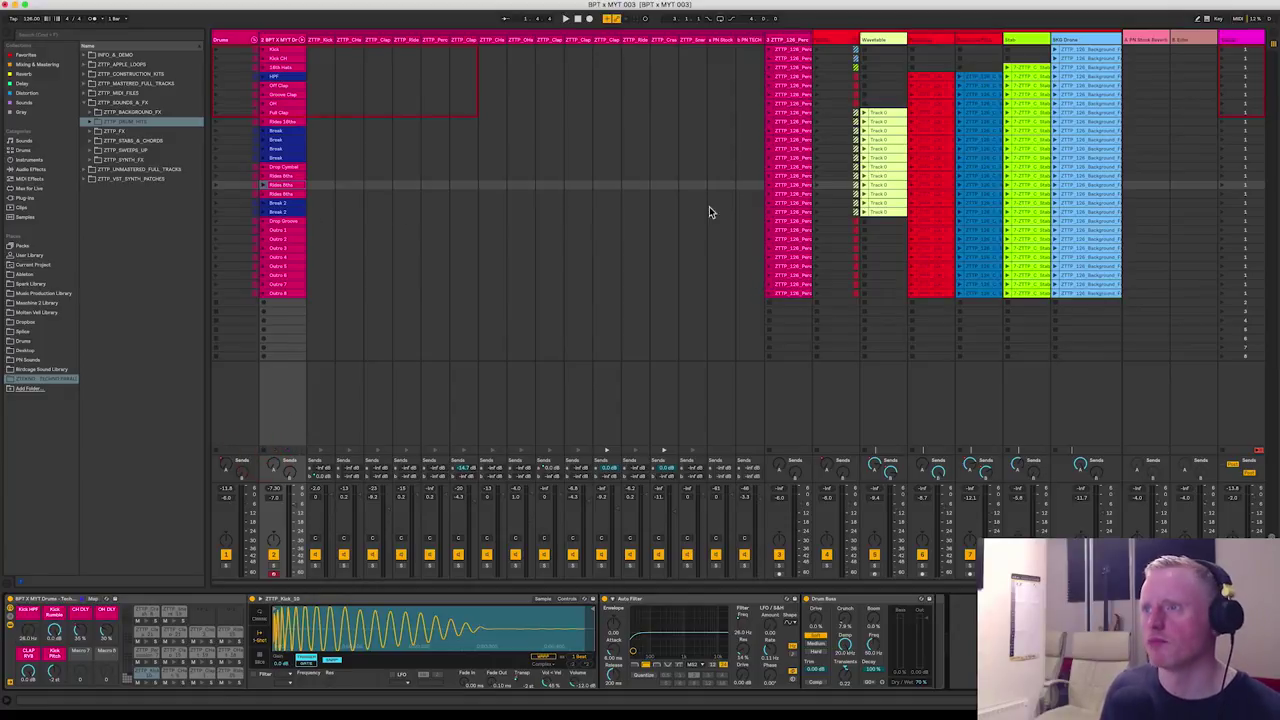
Audition the percussion loop clip, stop playback, and show the Drums track's Drum Buss
{"action": "left_click", "coordinate": [785, 185]}
{"action": "double_click", "coordinate": [785, 185]}
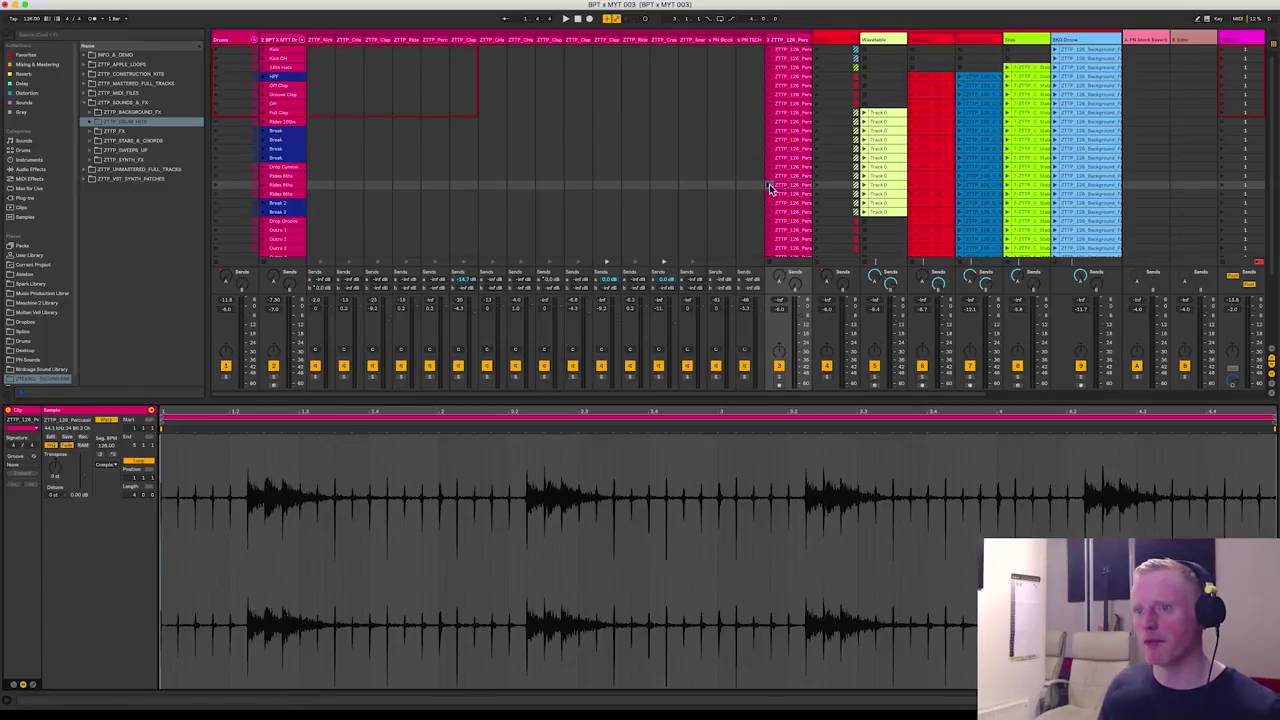
{"action": "left_click", "coordinate": [769, 184]}
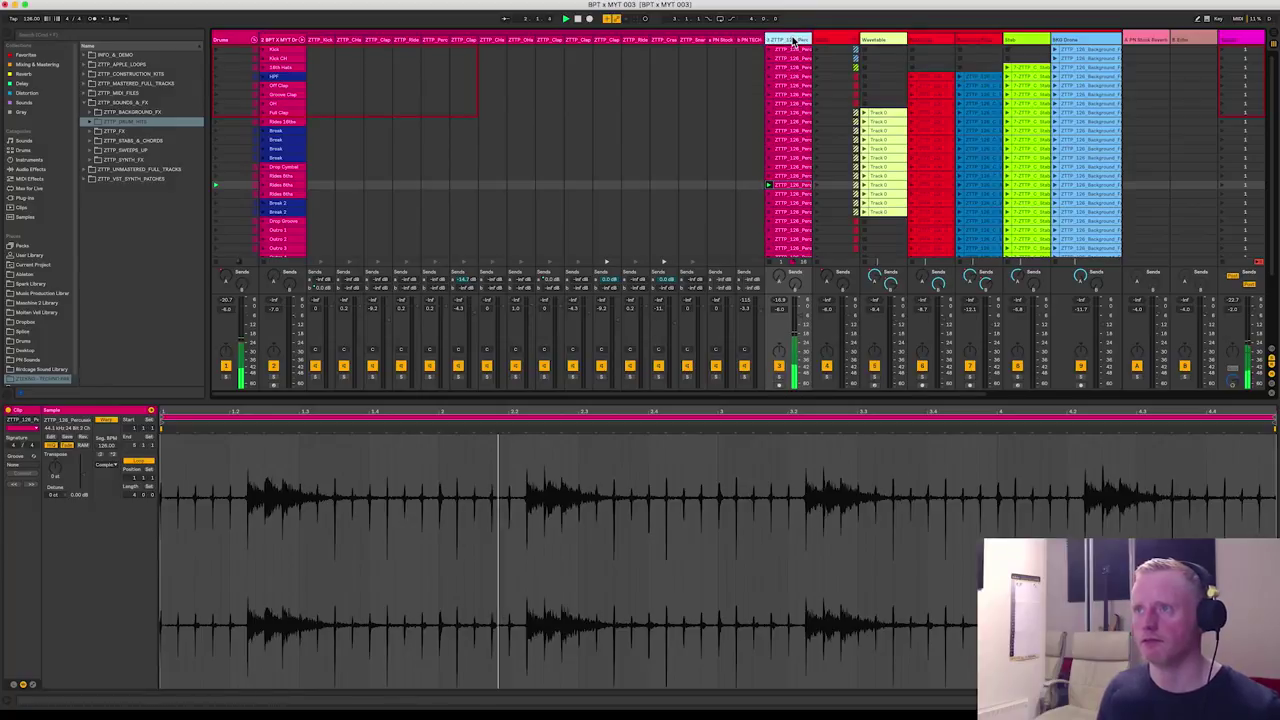
{"action": "key", "text": "shift+Tab"}
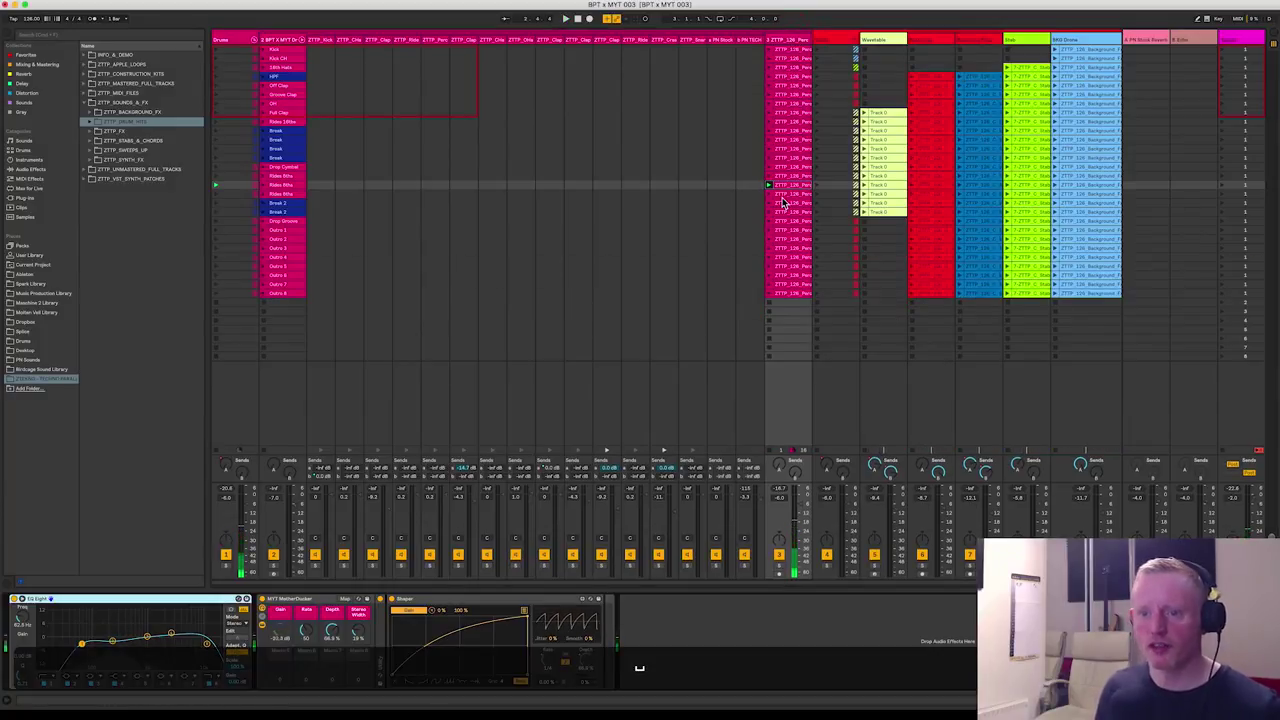
{"action": "key", "text": "space"}
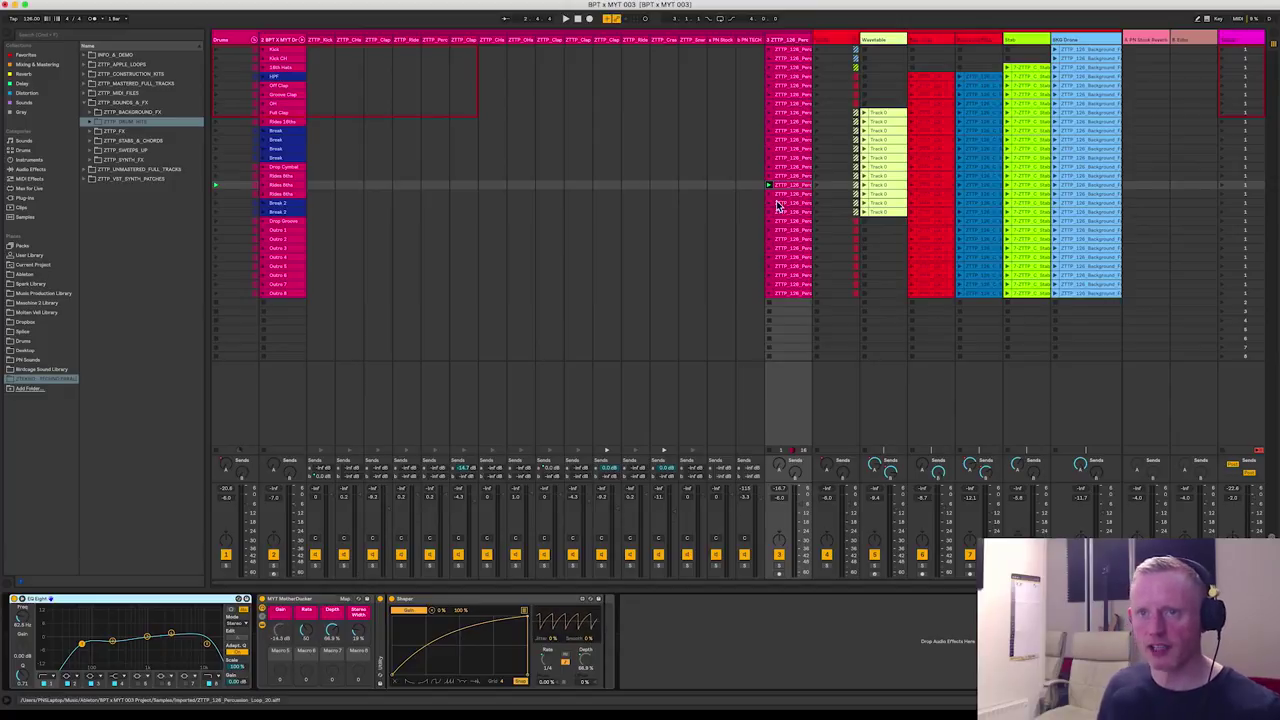
{"action": "left_click", "coordinate": [224, 37]}
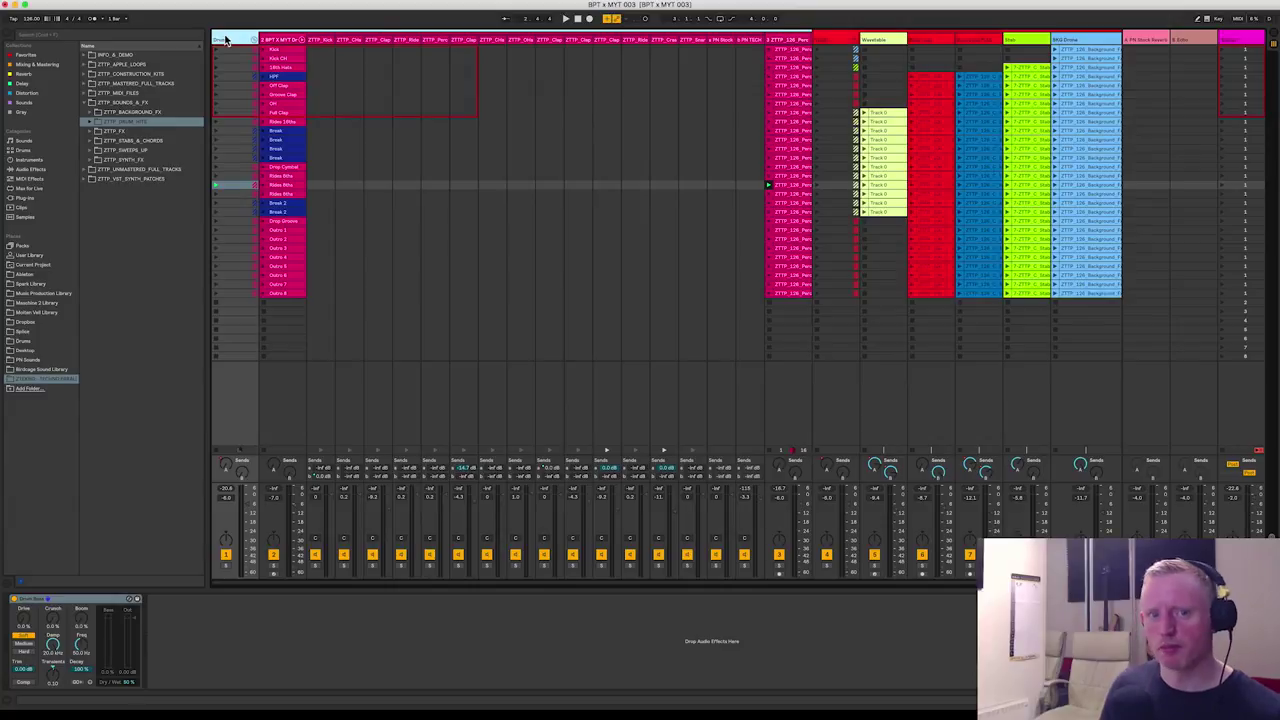
Adjust the Drum Buss Dry/Wet amount
{"action": "left_click", "coordinate": [96, 603]}
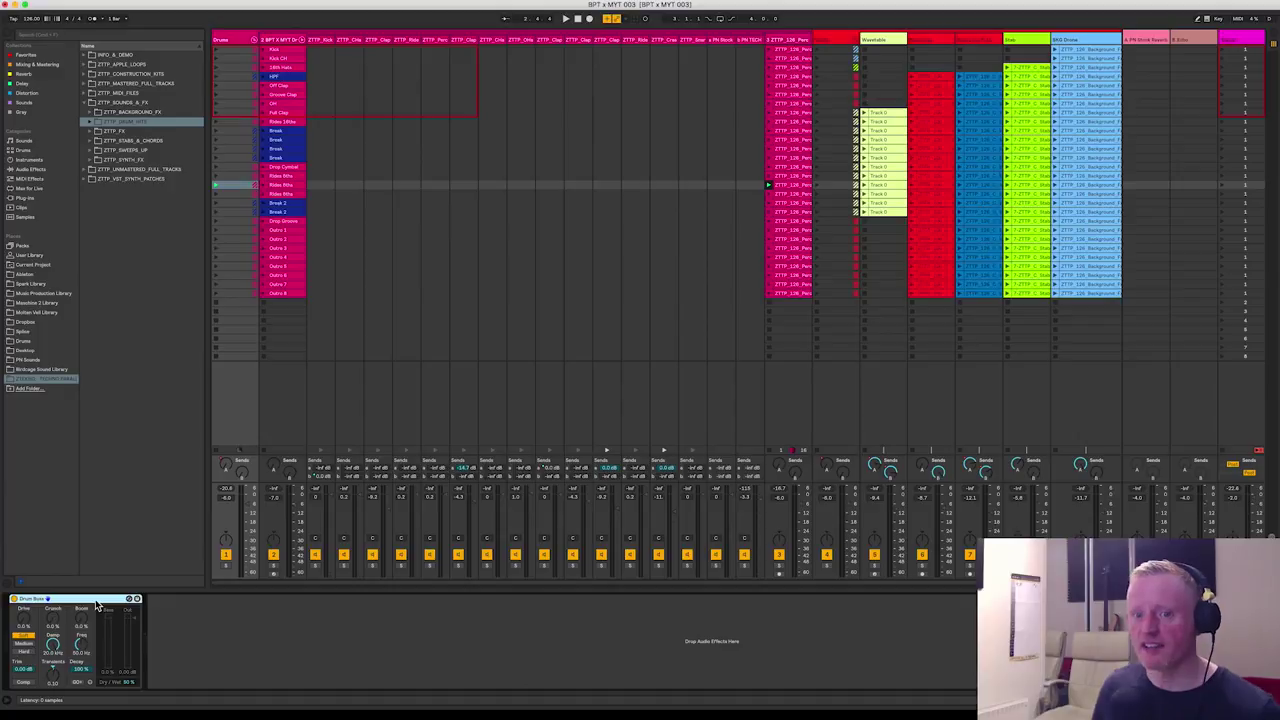
{"action": "left_click", "coordinate": [127, 684]}
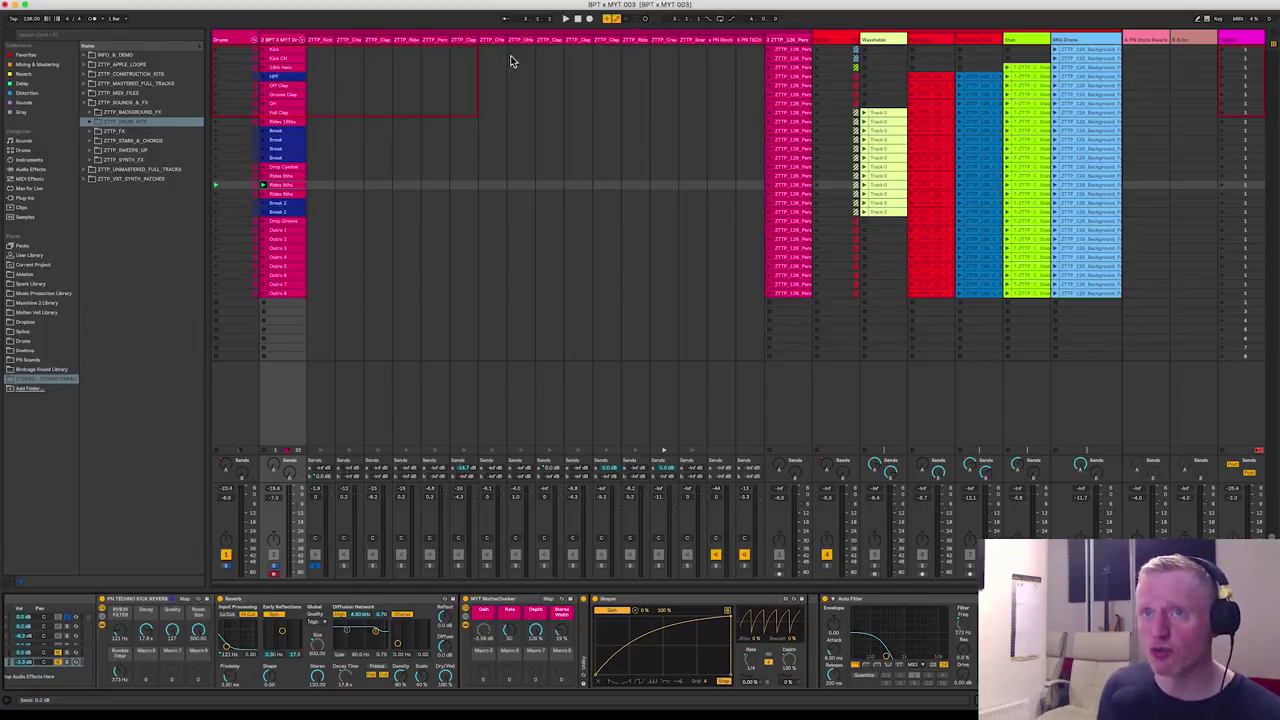
Lower the PN TECH track's EQ Eight frequency to 31.9 Hz and play with inverted mutes
{"action": "left_click", "coordinate": [747, 42]}
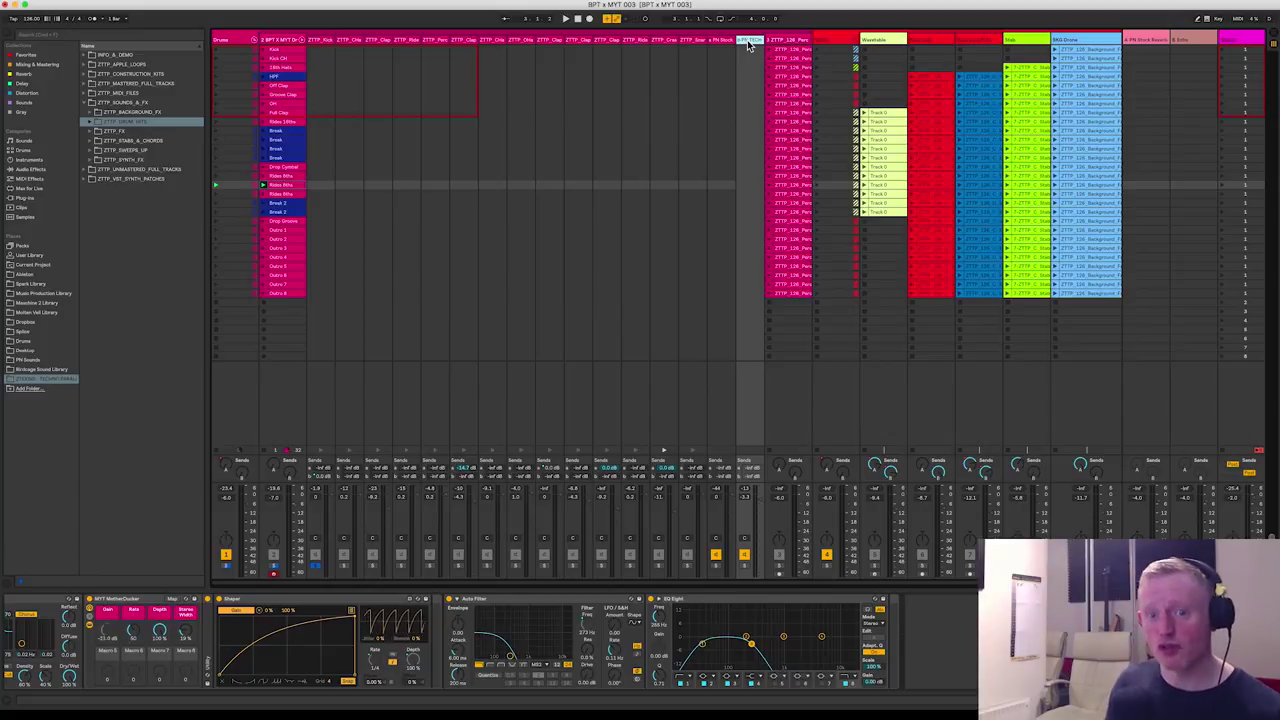
{"action": "scroll", "coordinate": [593, 615], "scroll_direction": "left", "scroll_amount": 5}
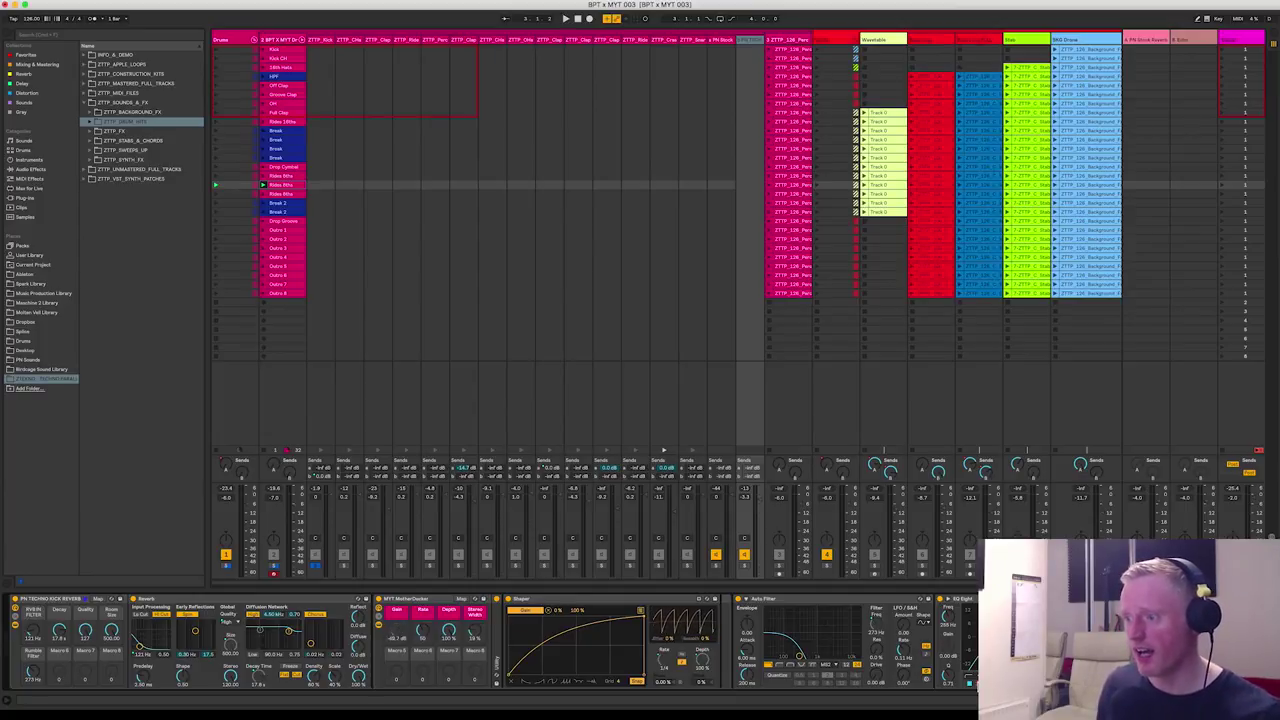
{"action": "left_click_drag", "start_coordinate": [972, 682], "coordinate": [971, 686]}
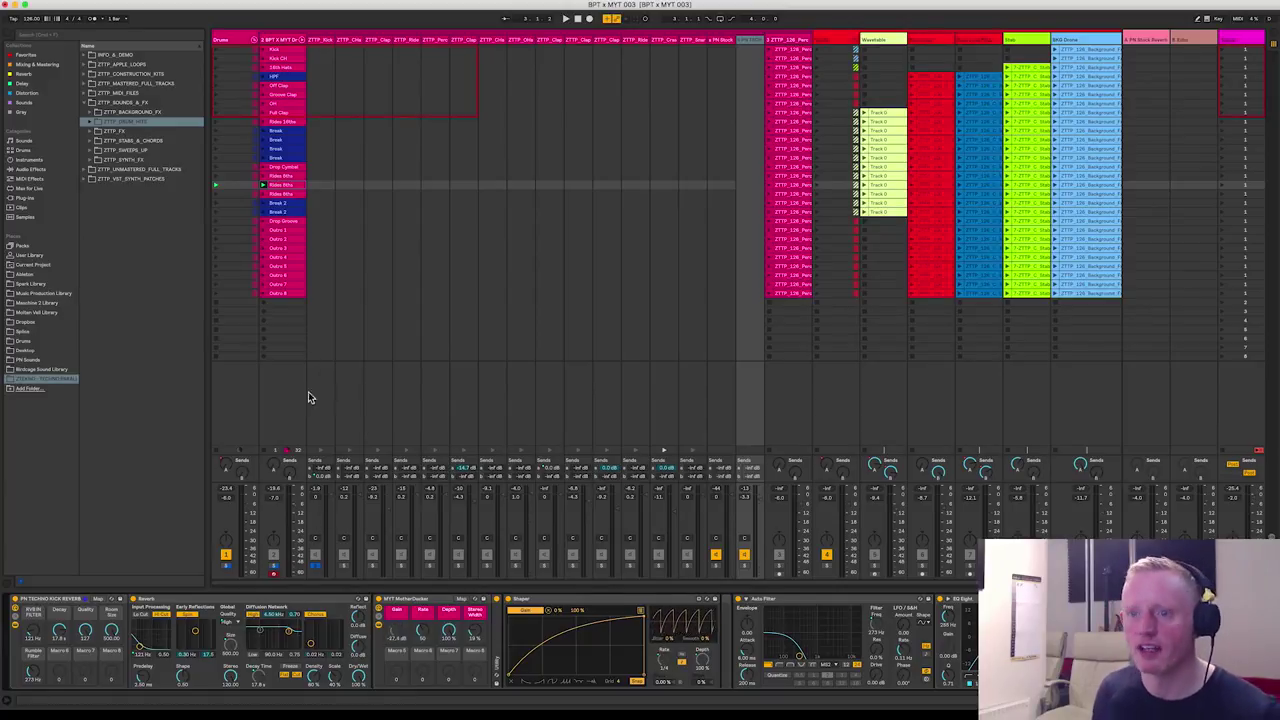
{"action": "key", "text": "space"}
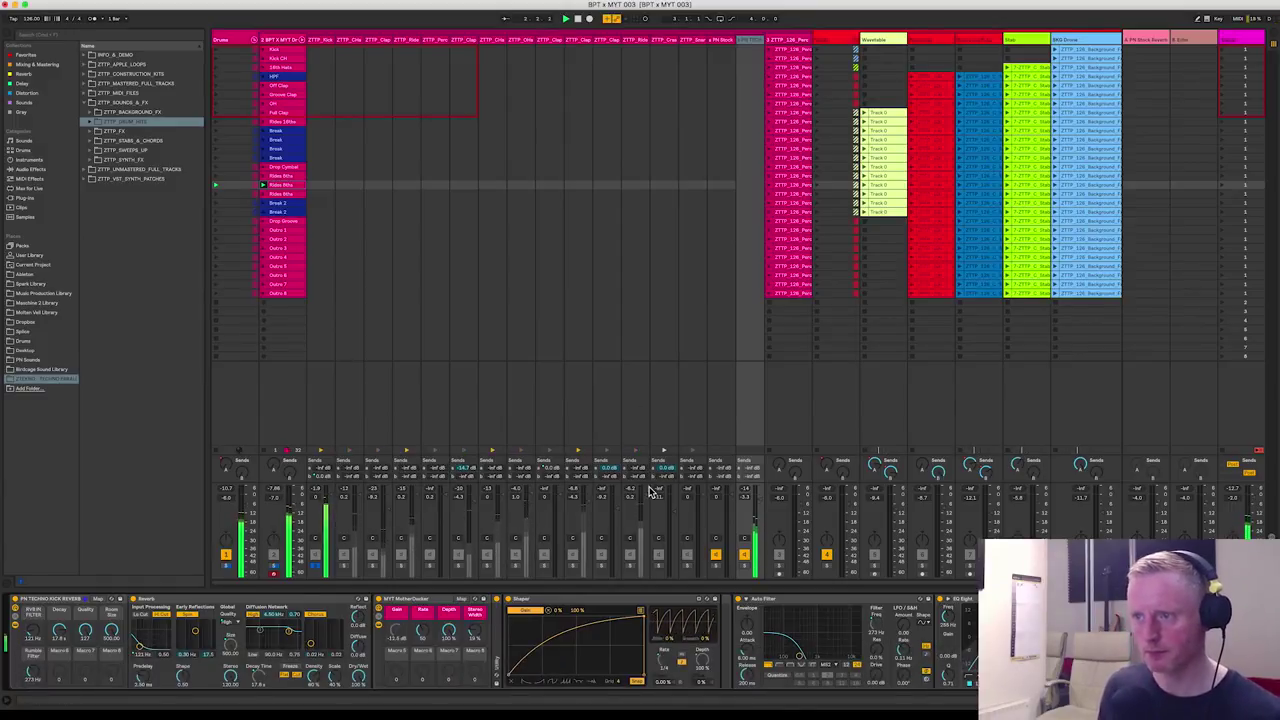
{"action": "left_click", "coordinate": [745, 567]}
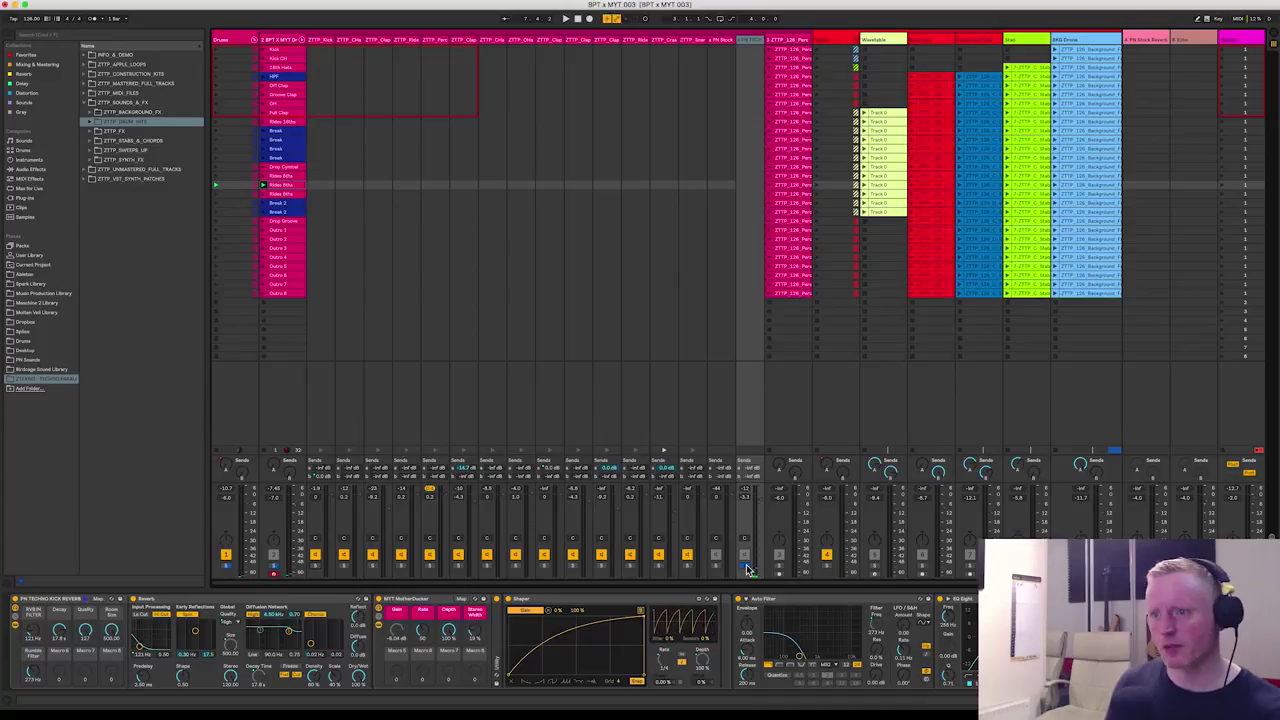
Inspect the Drum Rack chains, including PM TECHNO KICK REVERB, then unsolo the red track
{"action": "left_click", "coordinate": [281, 40]}
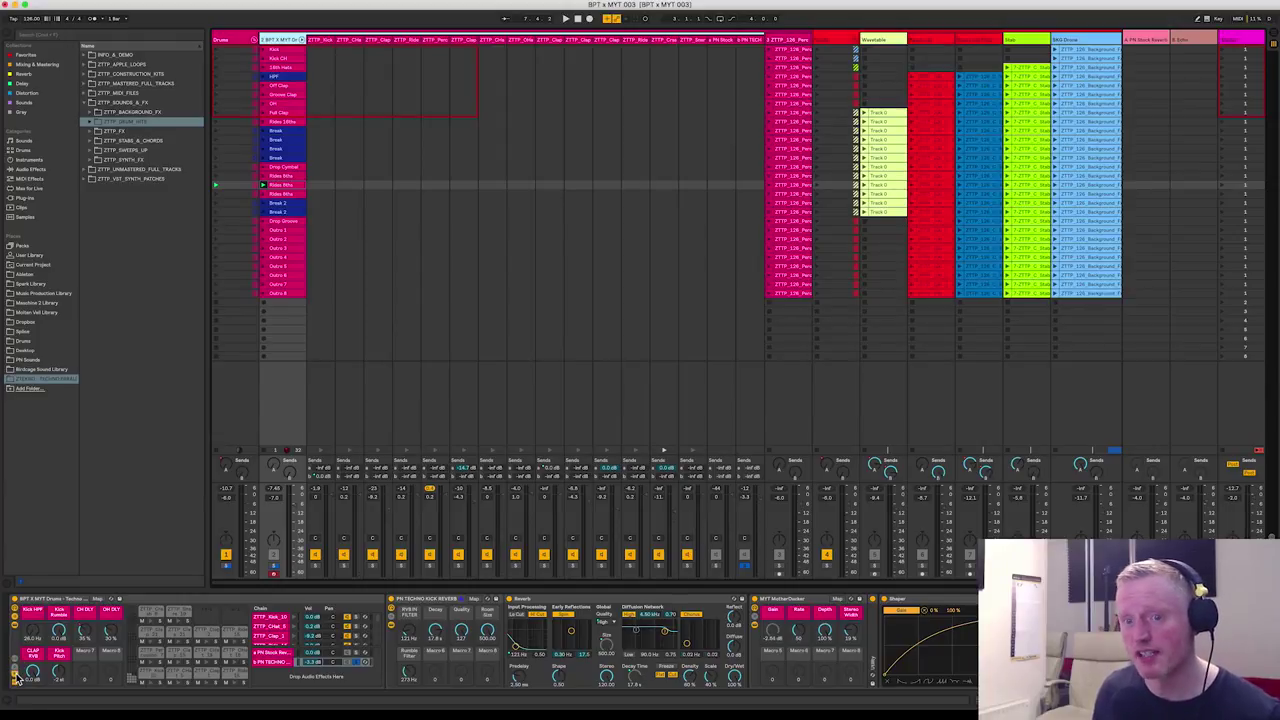
{"action": "left_click", "coordinate": [280, 678]}
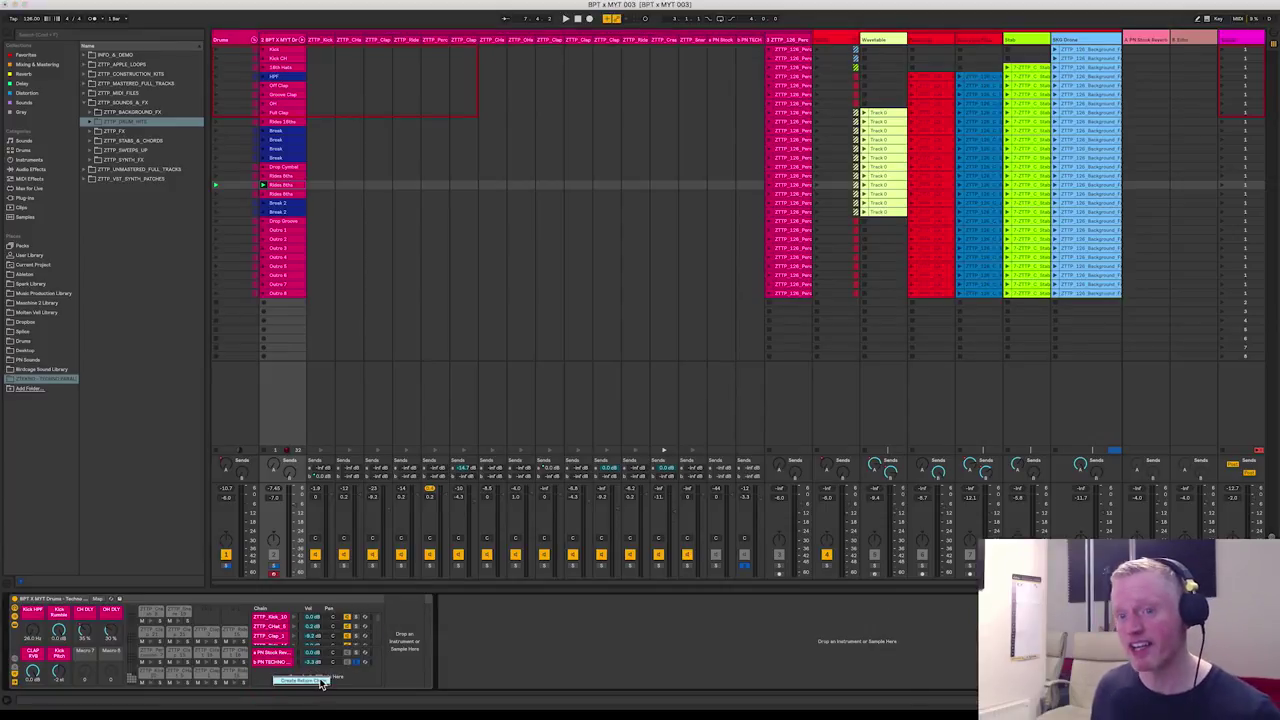
{"action": "left_click", "coordinate": [266, 663]}
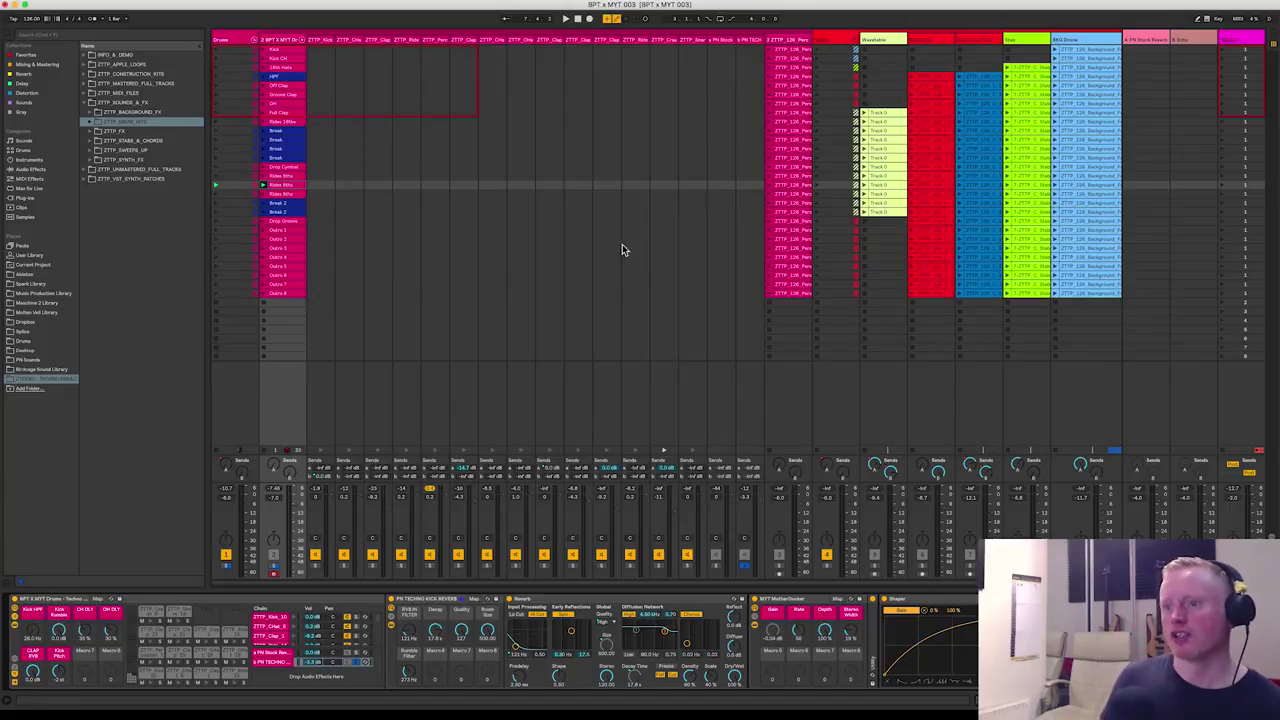
{"action": "left_click", "coordinate": [743, 565]}
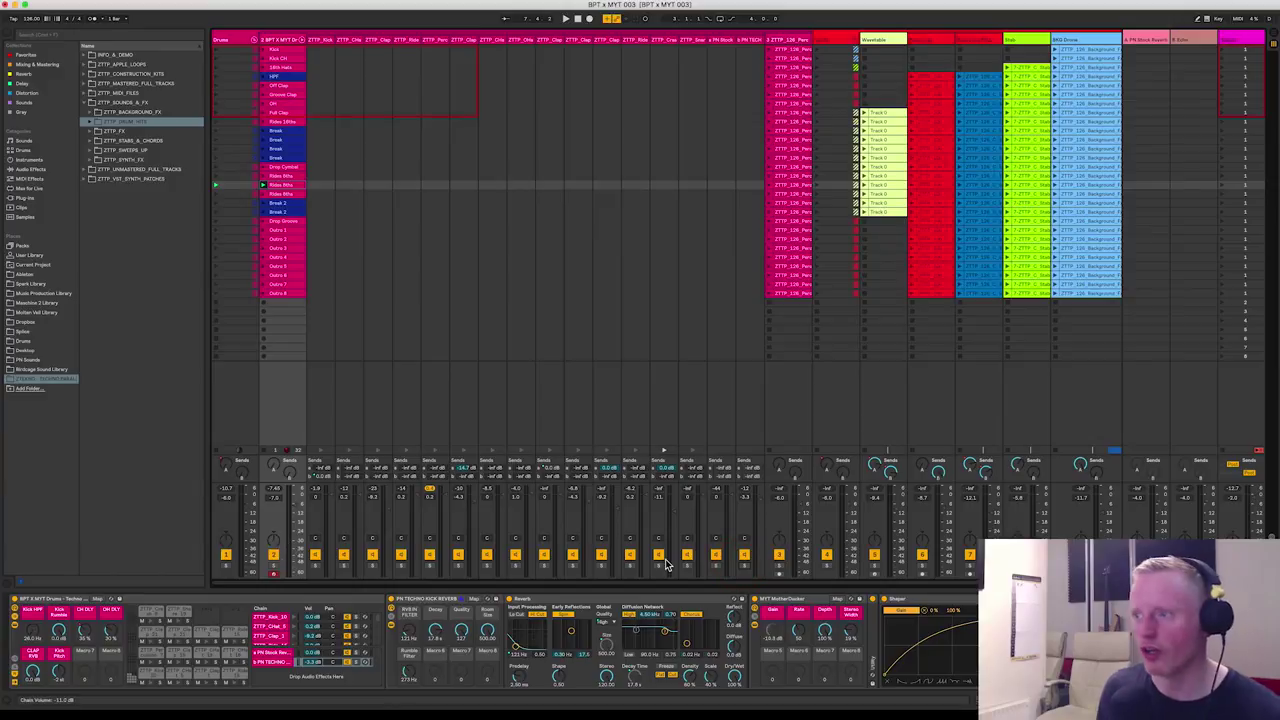
Solo the red synth loop track and launch its clip
{"action": "left_click", "coordinate": [937, 185]}
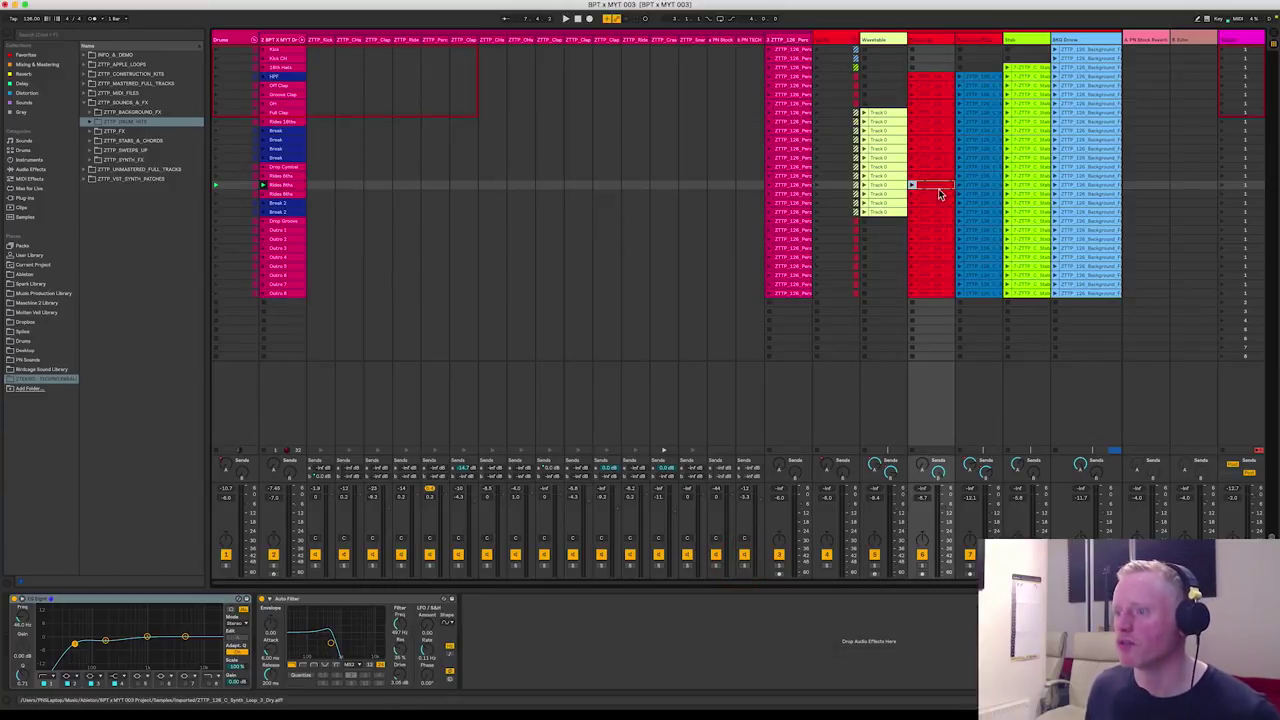
{"action": "left_click", "coordinate": [923, 568]}
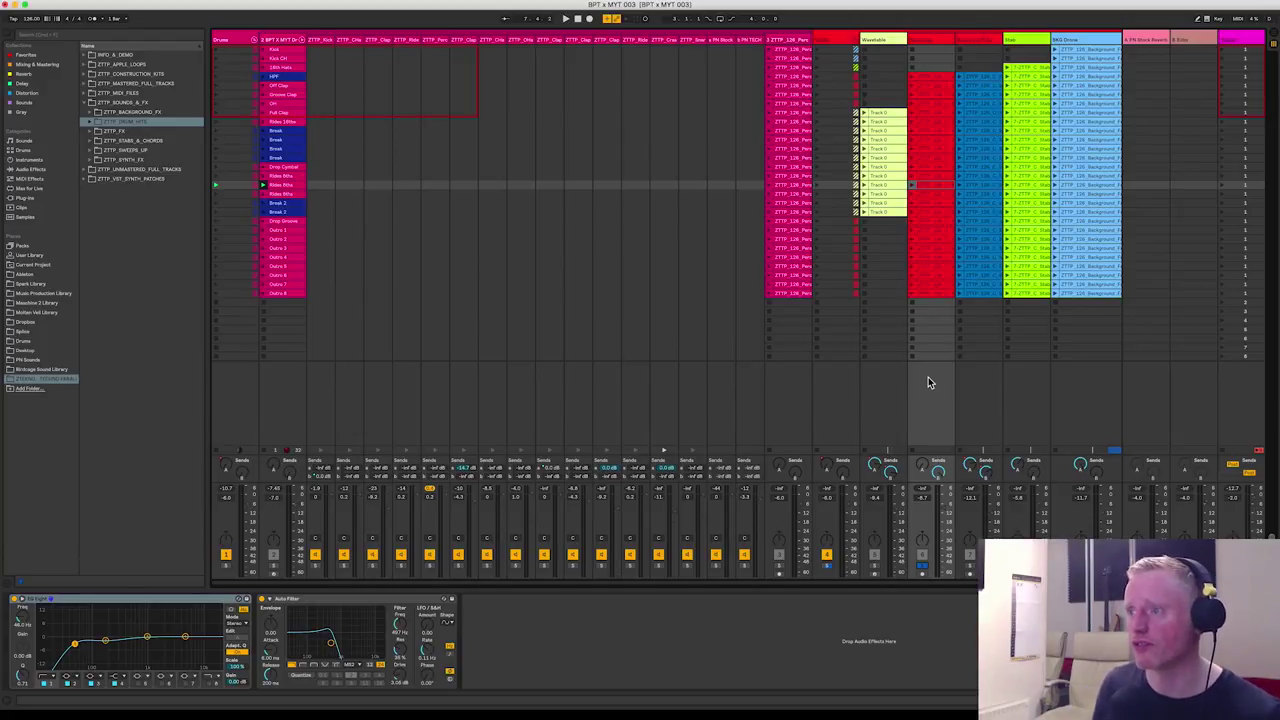
{"action": "left_click", "coordinate": [921, 184]}
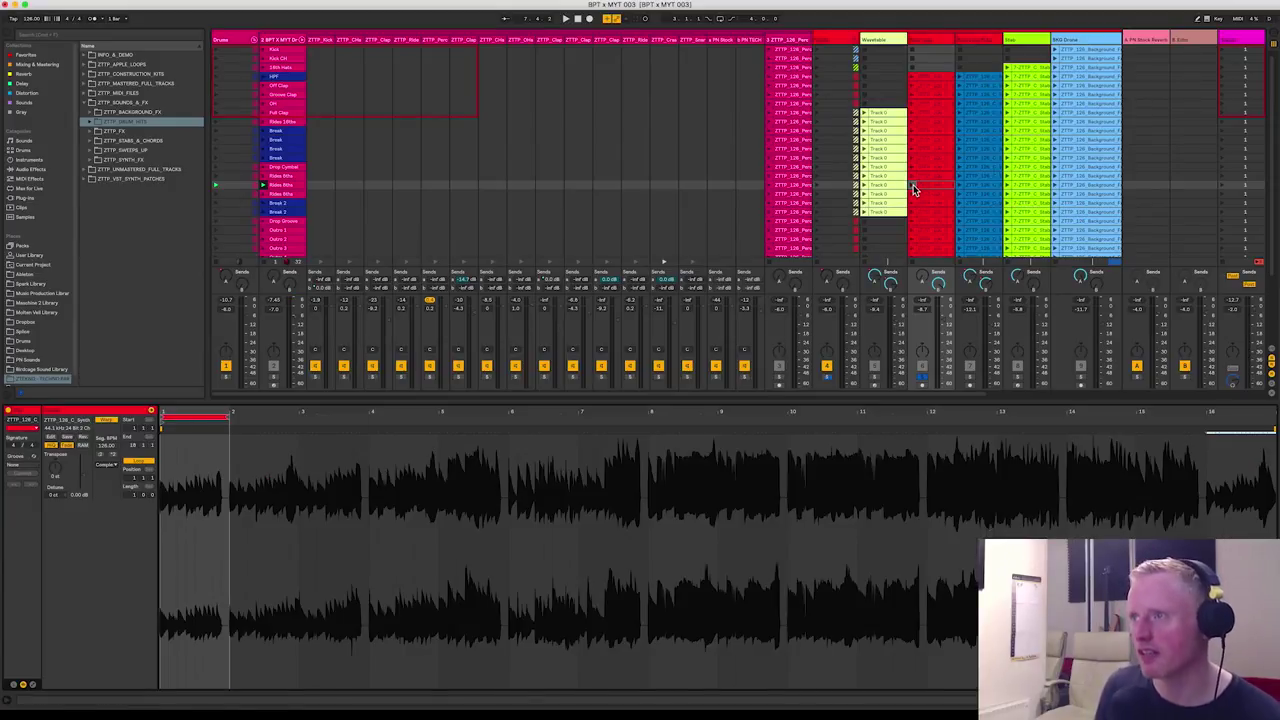
{"action": "left_click", "coordinate": [913, 184]}
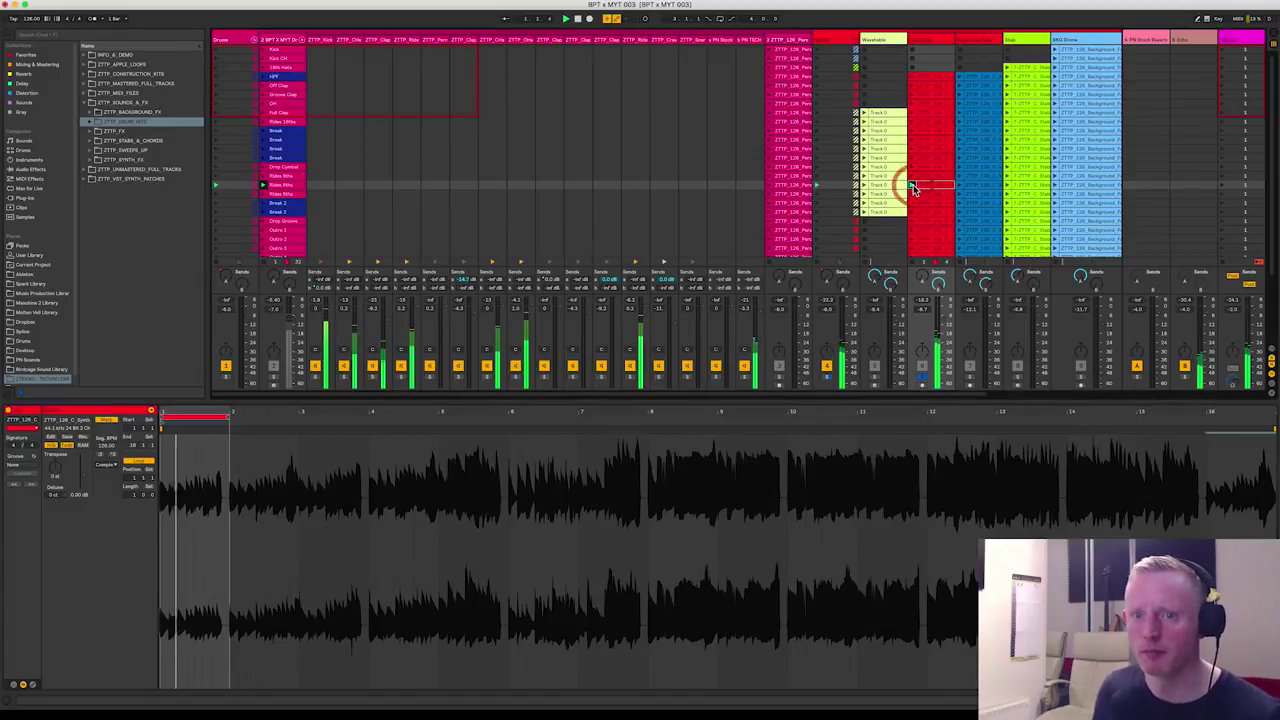
Lower the red track's Auto Filter cutoff and bring the clip waveform back
{"action": "left_click", "coordinate": [921, 44]}
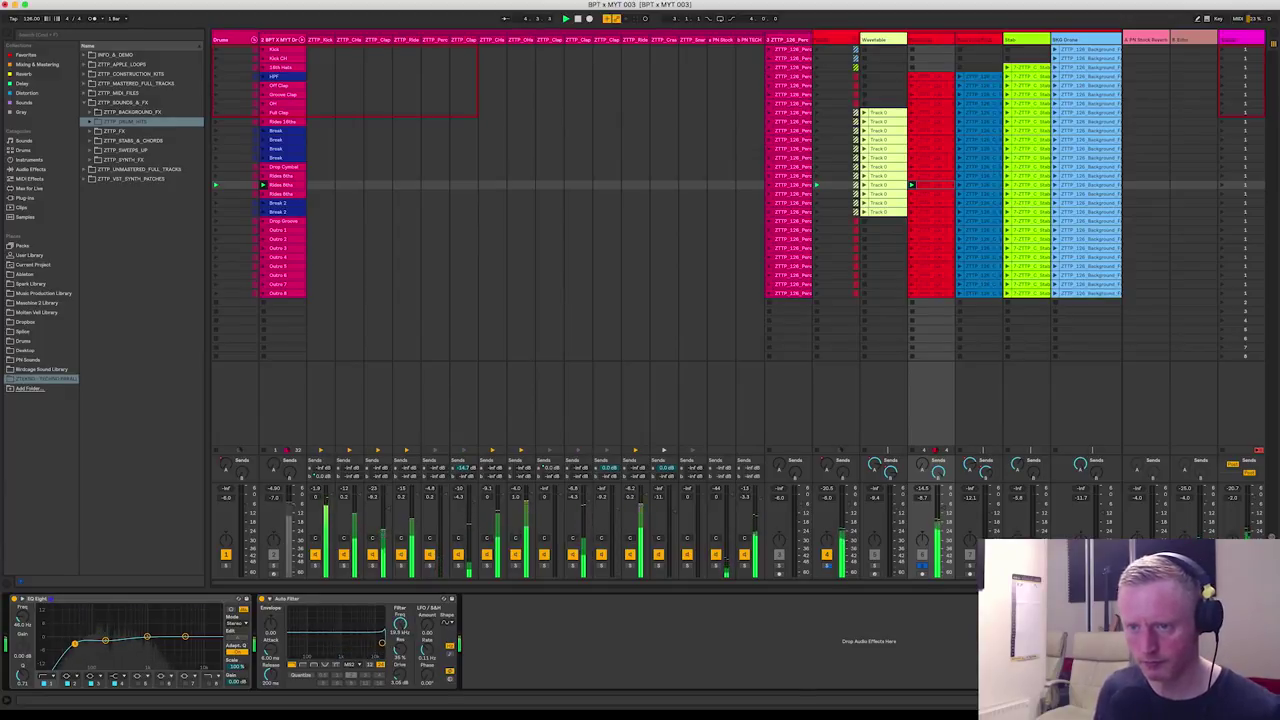
{"action": "left_click_drag", "start_coordinate": [399, 630], "coordinate": [399, 680]}
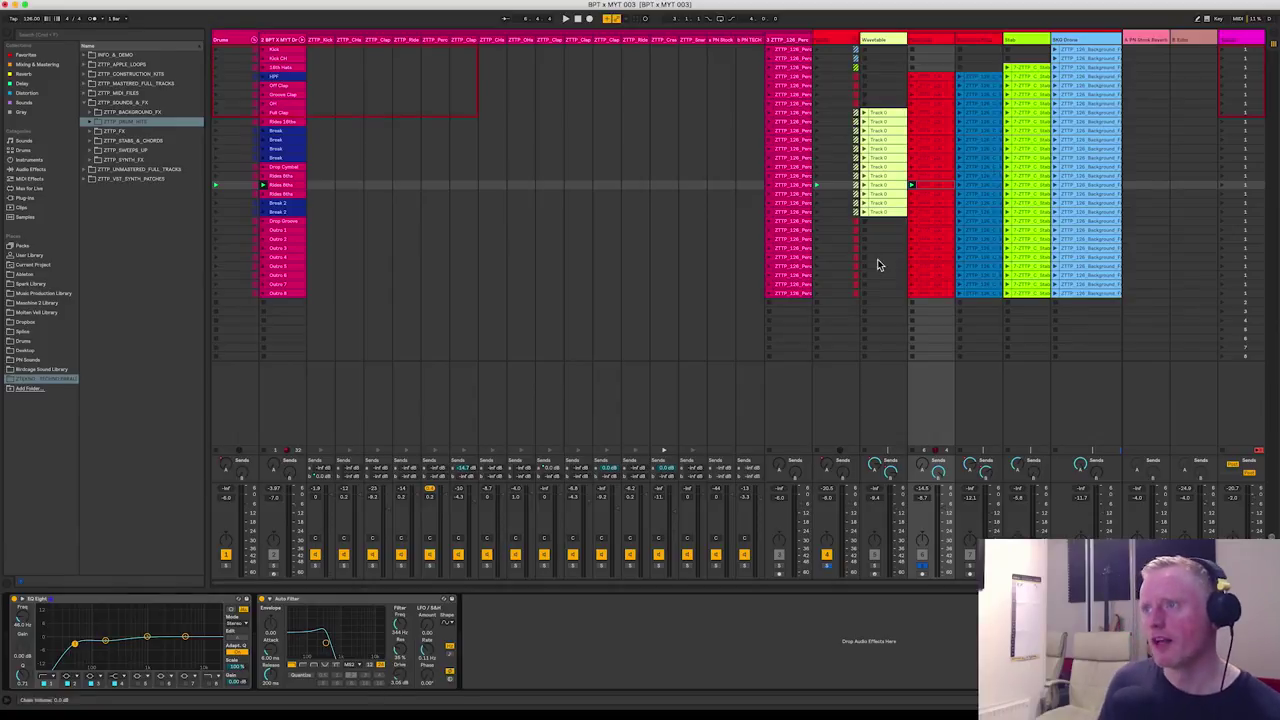
{"action": "left_click", "coordinate": [925, 187]}
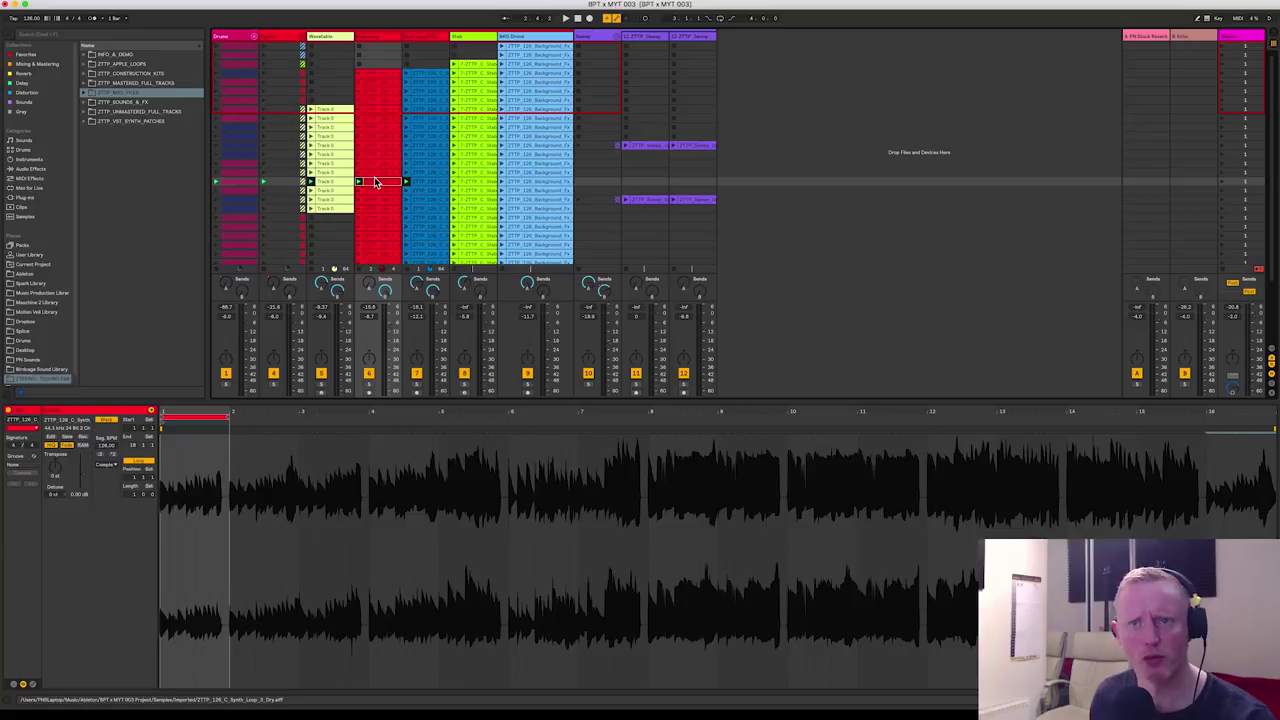
Drag a loop from ZTTP_MIDI_FILES > ZTTP_SYNTH_MIDI_LOOPS onto the Wavetable track and show its synth
{"action": "left_click", "coordinate": [85, 93]}
{"action": "left_click", "coordinate": [113, 111]}
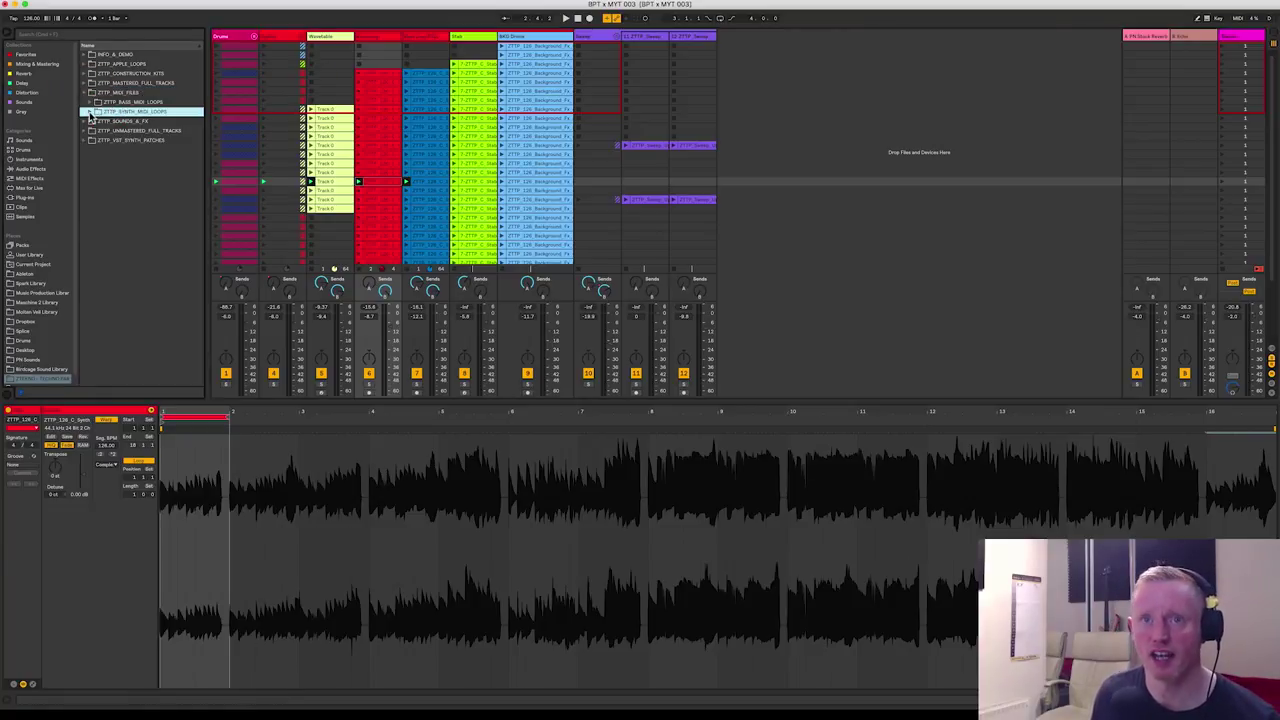
{"action": "left_click", "coordinate": [93, 112]}
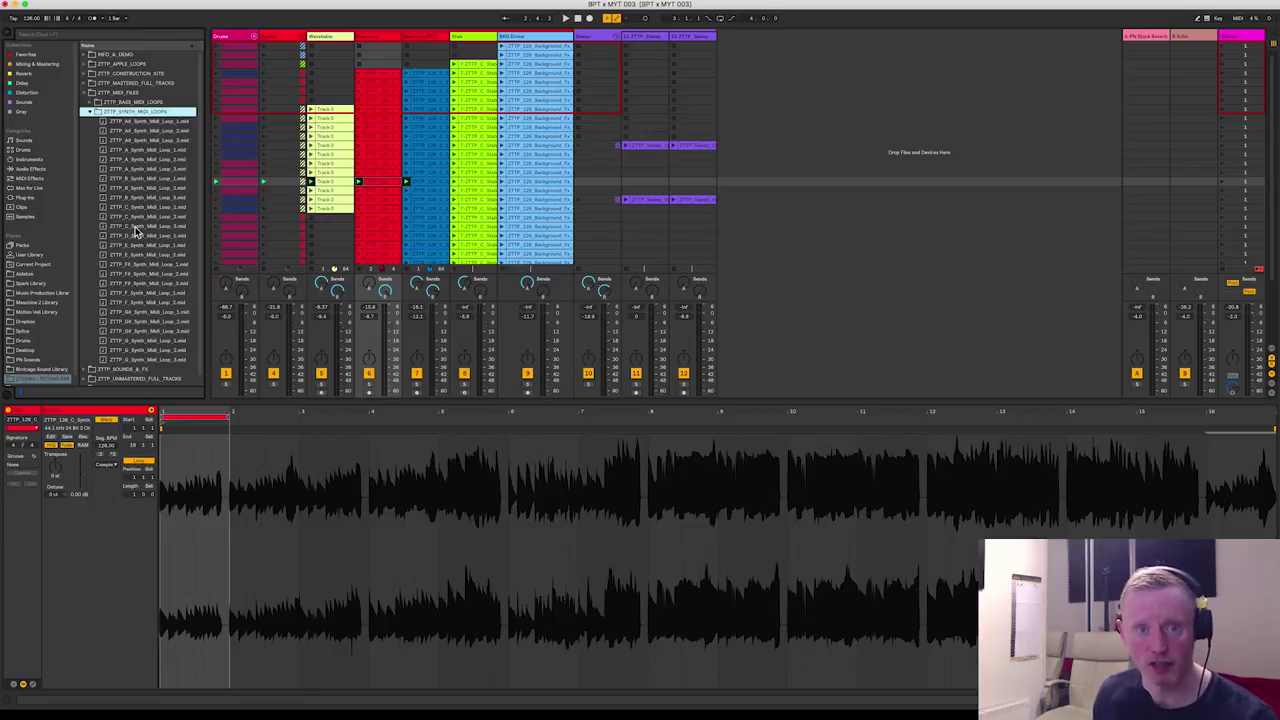
{"action": "left_click_drag", "start_coordinate": [137, 232], "coordinate": [331, 180]}
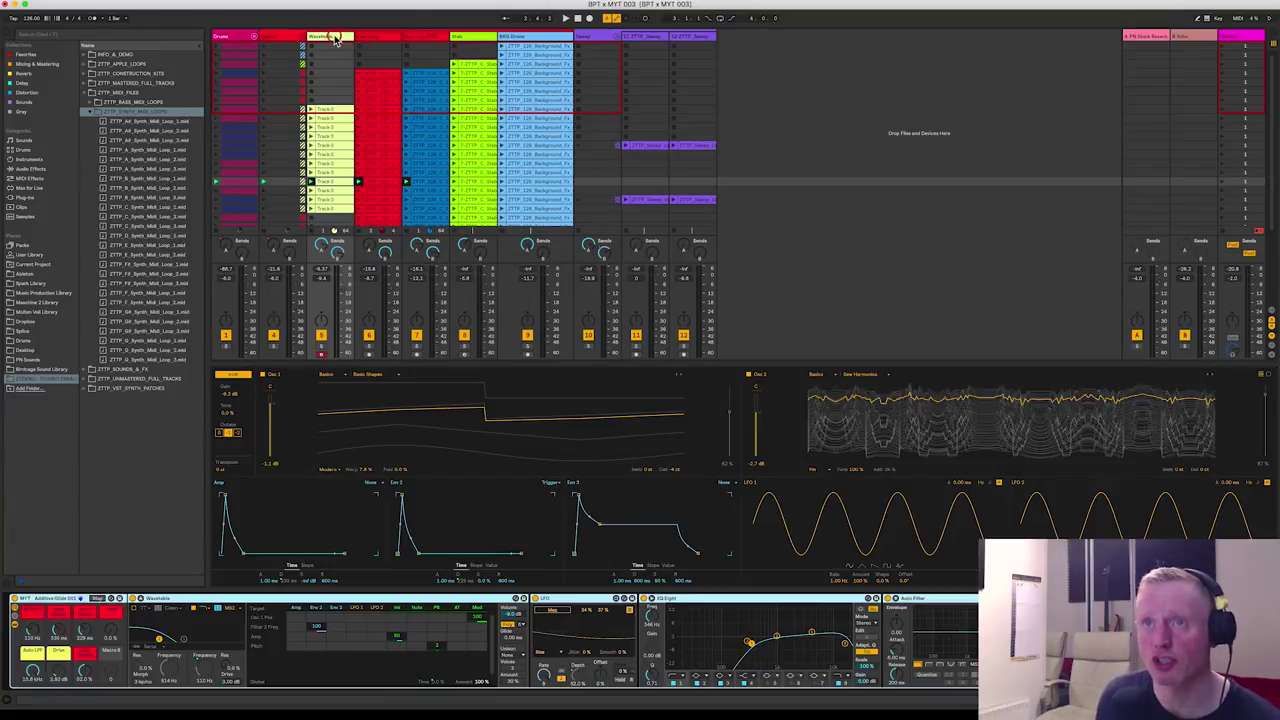
{"action": "left_click", "coordinate": [336, 38]}
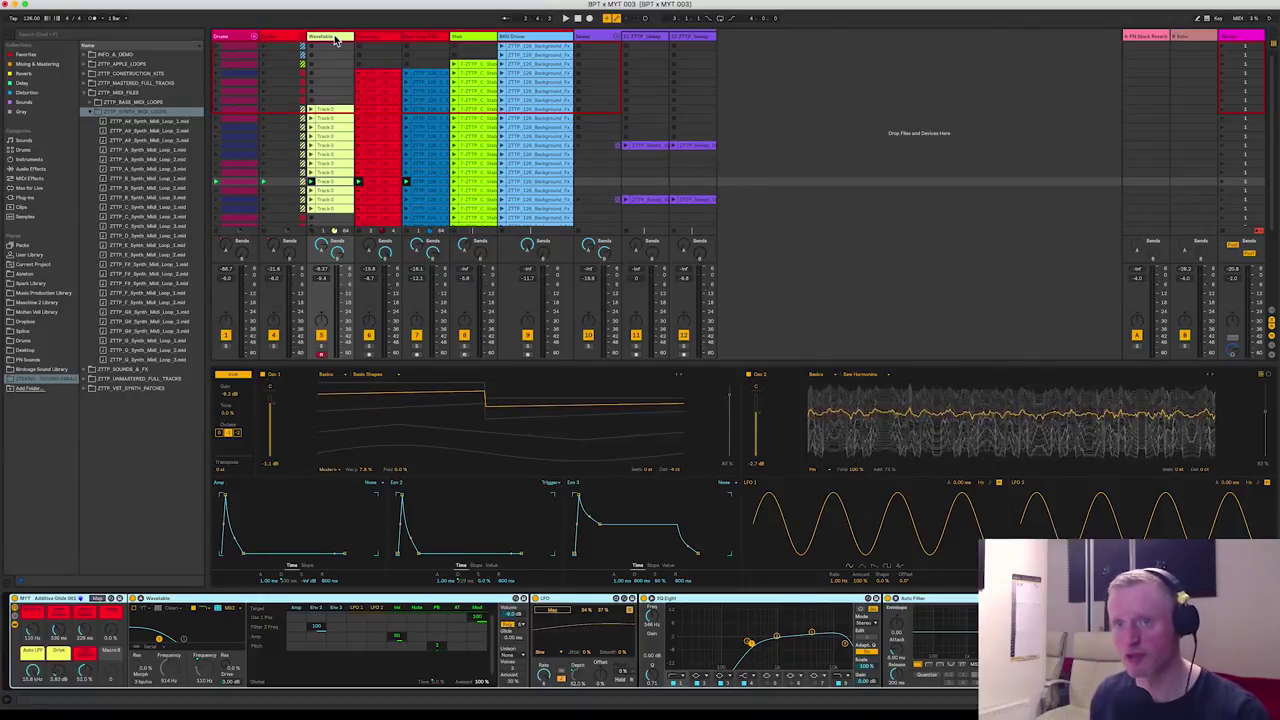
Solo and play the Wavetable track, set Time Scale 81% then 0%, filter 5.33 kHz, open its notes
{"action": "left_click", "coordinate": [321, 348]}
{"action": "key", "text": "space"}
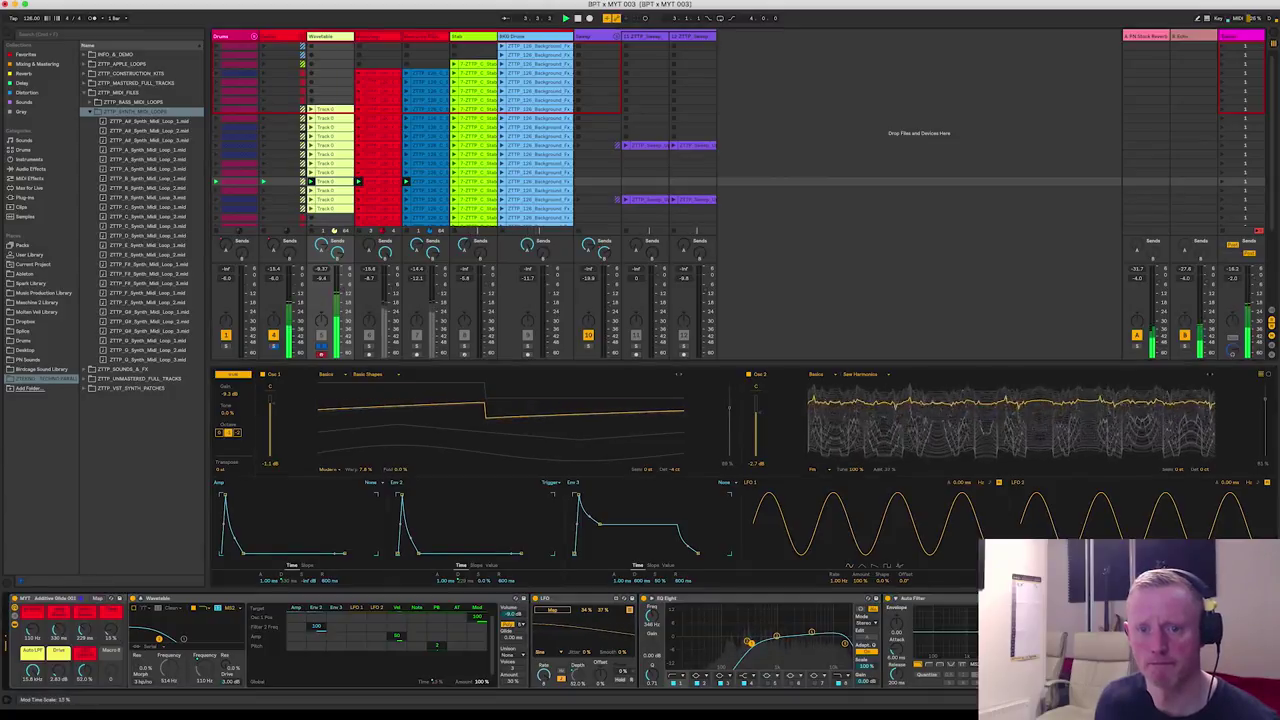
{"action": "left_click_drag", "start_coordinate": [110, 632], "coordinate": [110, 600]}
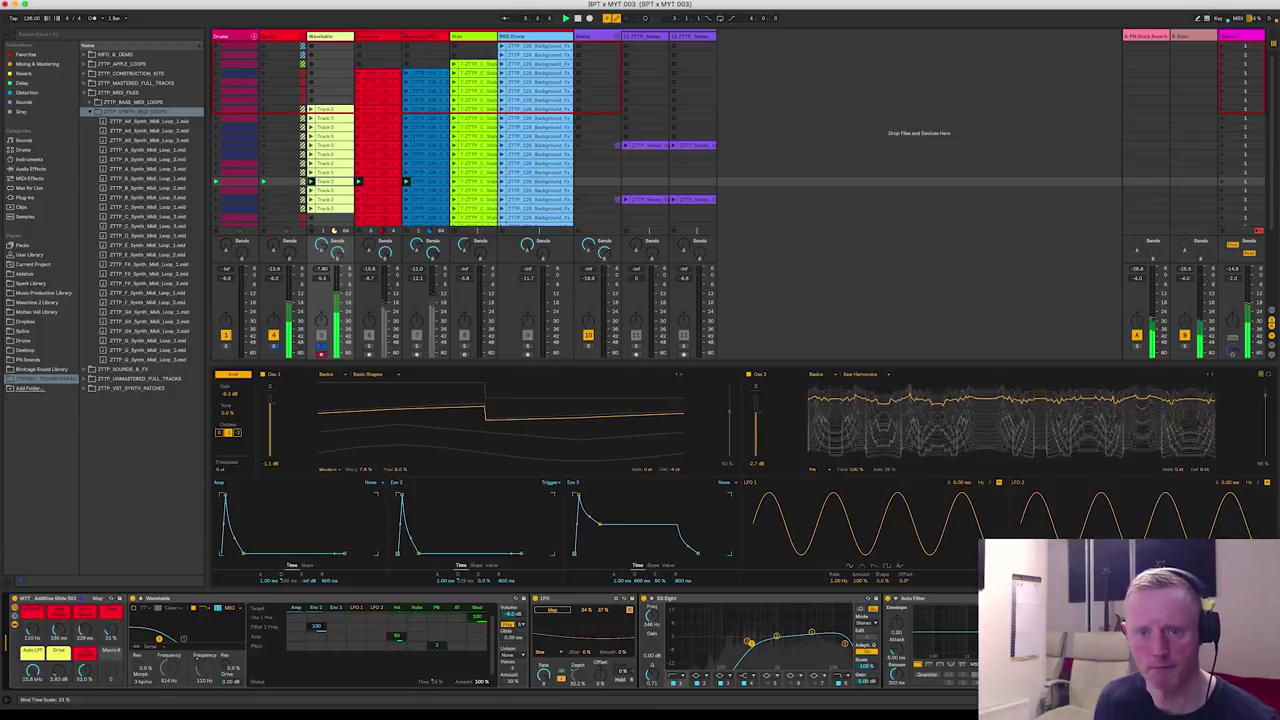
{"action": "left_click_drag", "start_coordinate": [110, 632], "coordinate": [110, 680]}
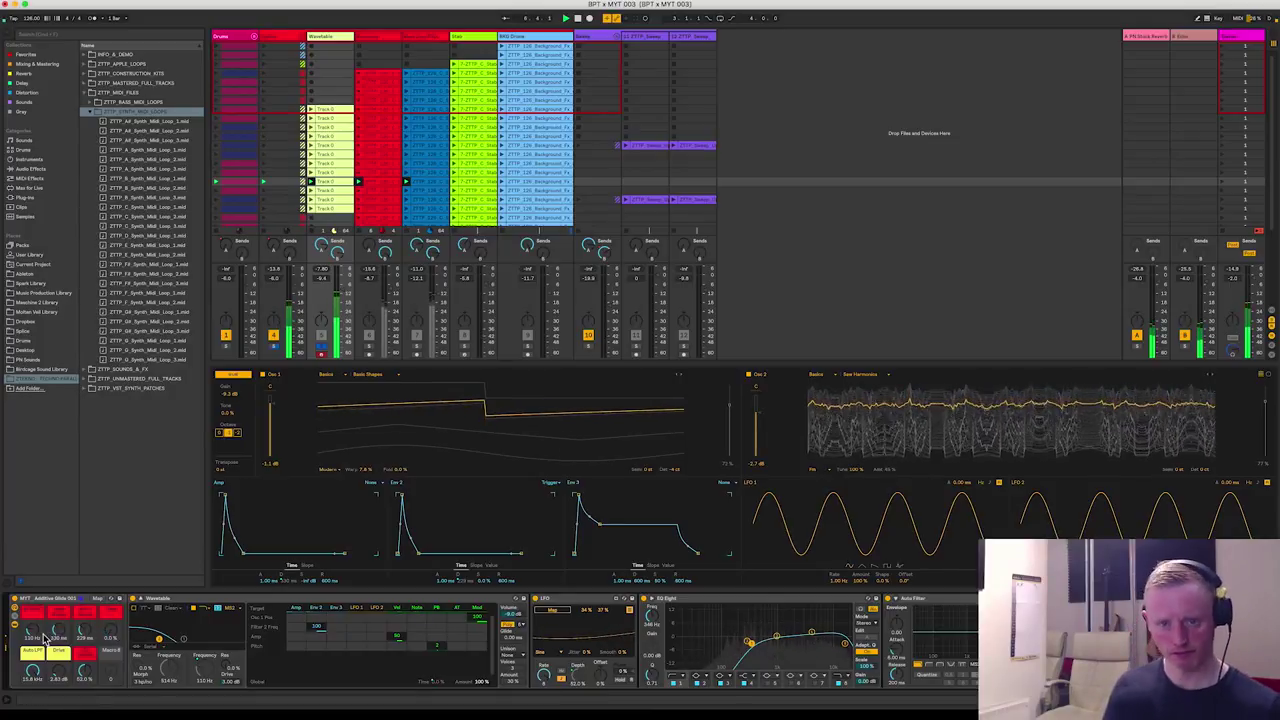
{"action": "left_click_drag", "start_coordinate": [33, 630], "coordinate": [33, 574]}
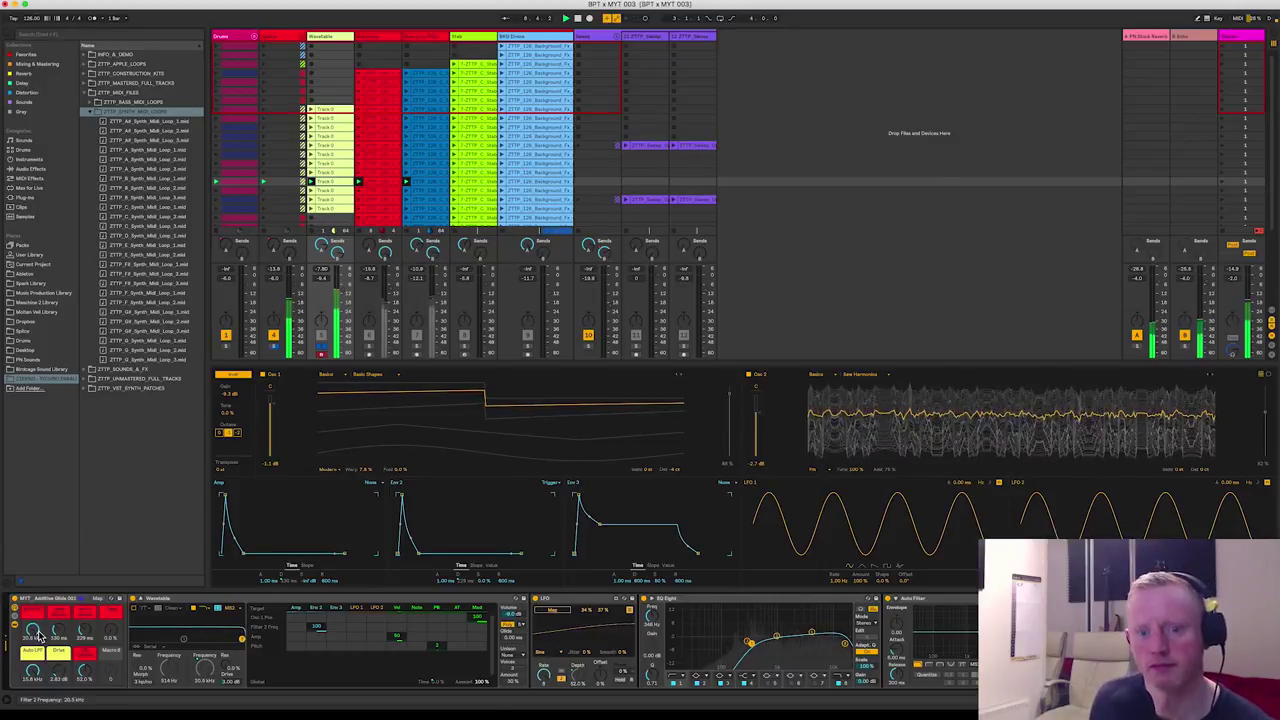
{"action": "double_click", "coordinate": [343, 183]}
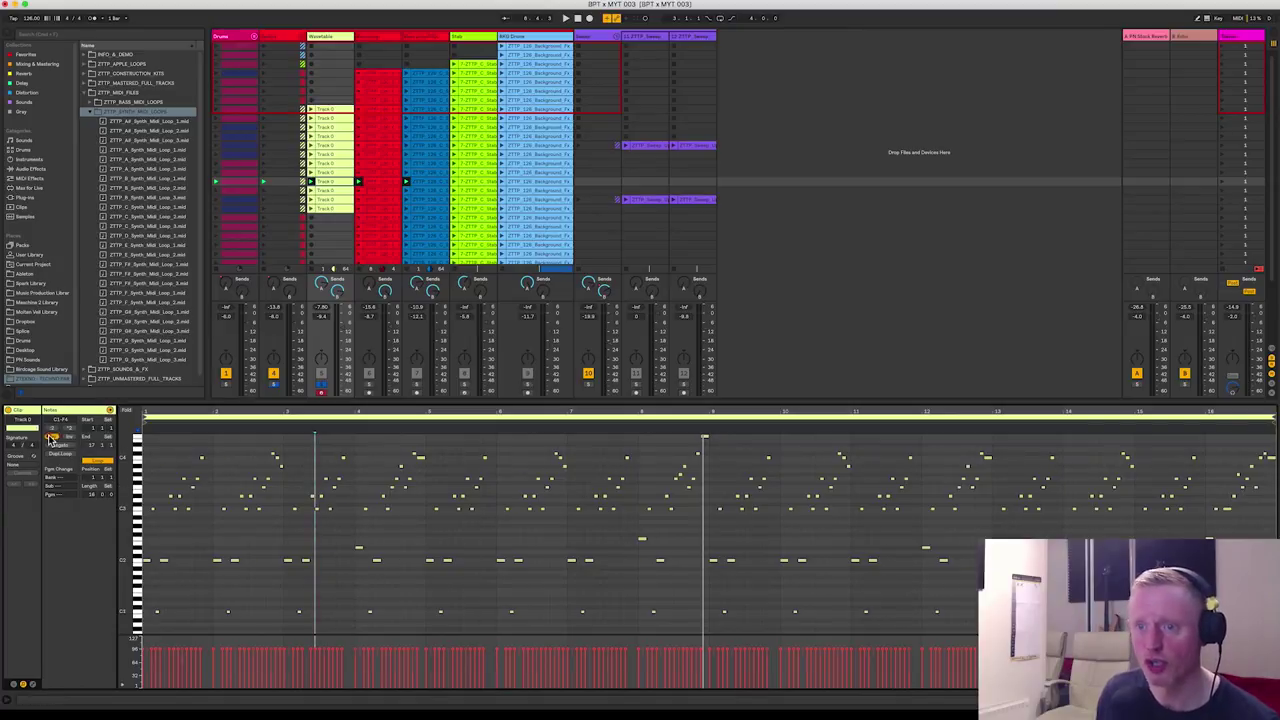
Shift the Wavetable clip's notes to start later and rearrange the pattern while auditioning
{"action": "left_click_drag", "start_coordinate": [50, 436], "coordinate": [50, 440]}
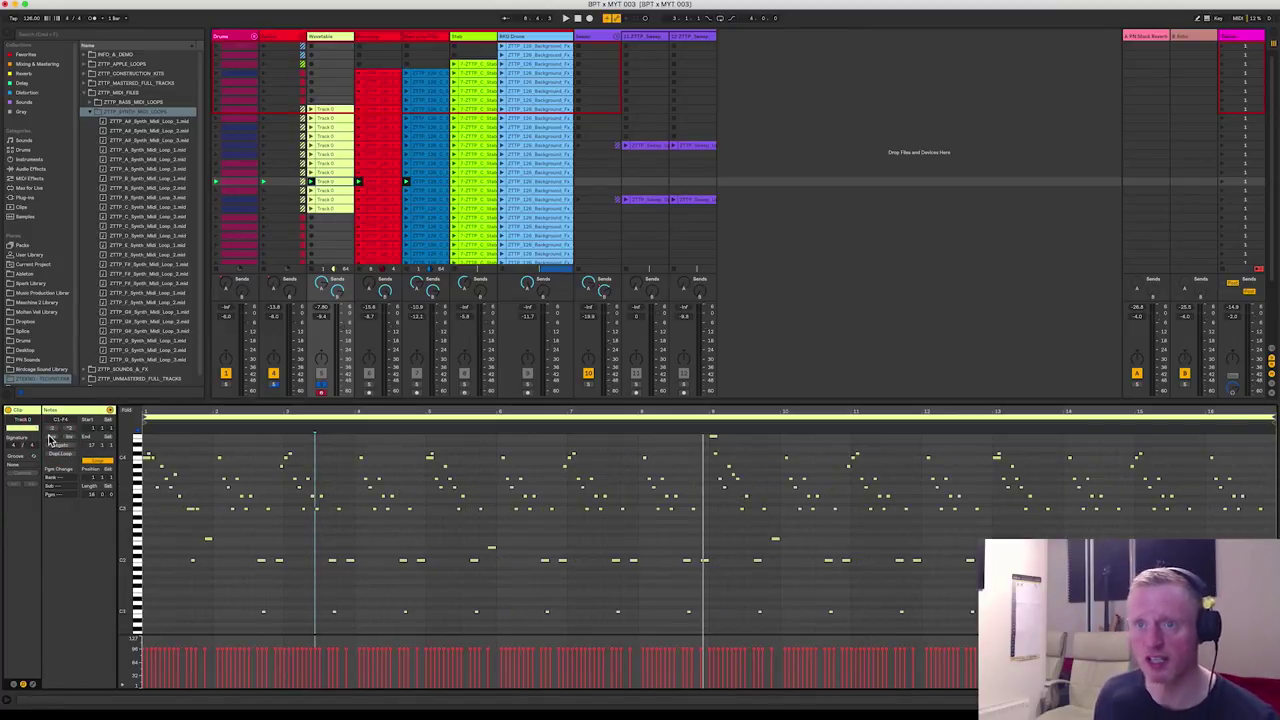
{"action": "key", "text": "space"}
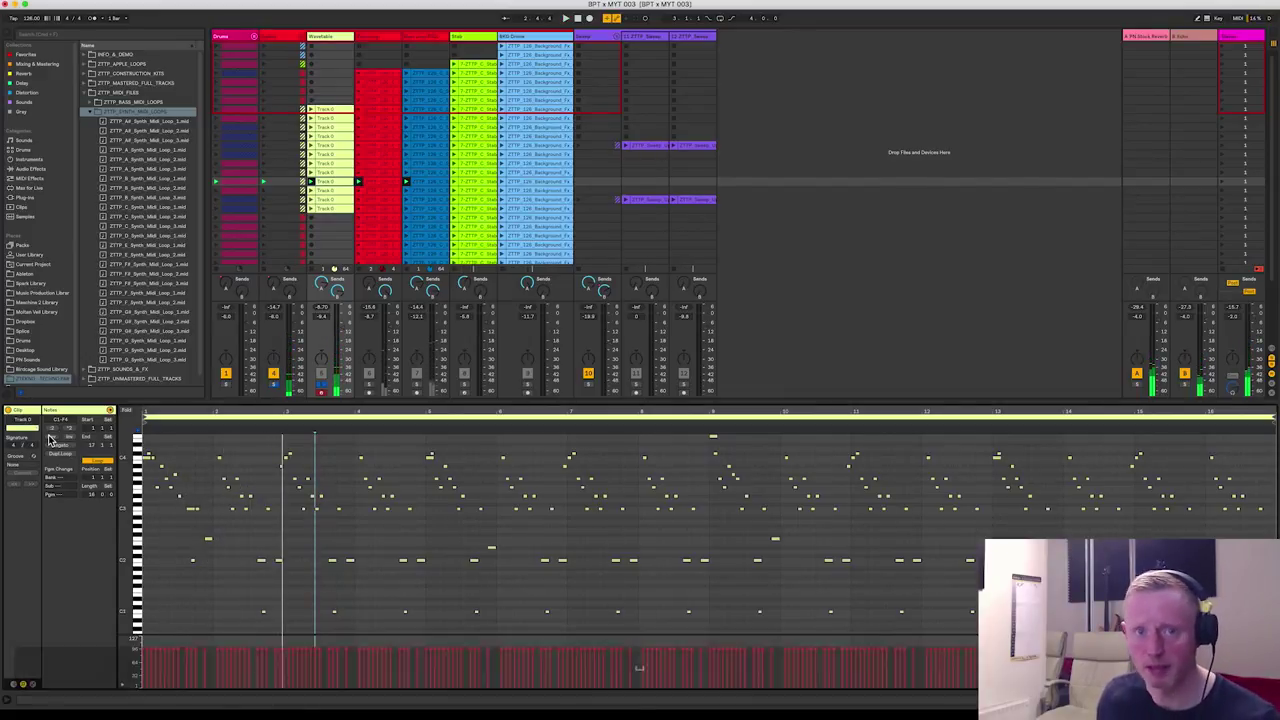
{"action": "left_click", "coordinate": [50, 438]}
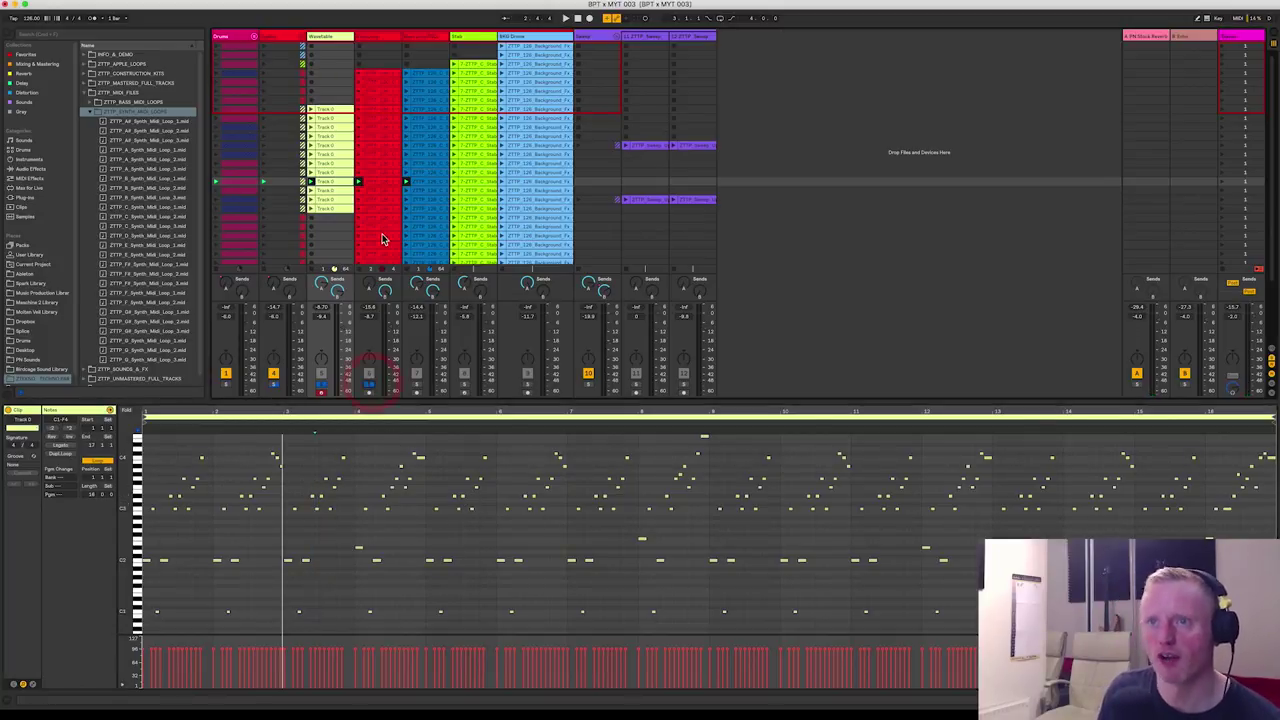
Glance at the red track's clip, audition the reworked Wavetable clip, and show the Wavetable synth's devices
{"action": "left_click", "coordinate": [384, 182]}
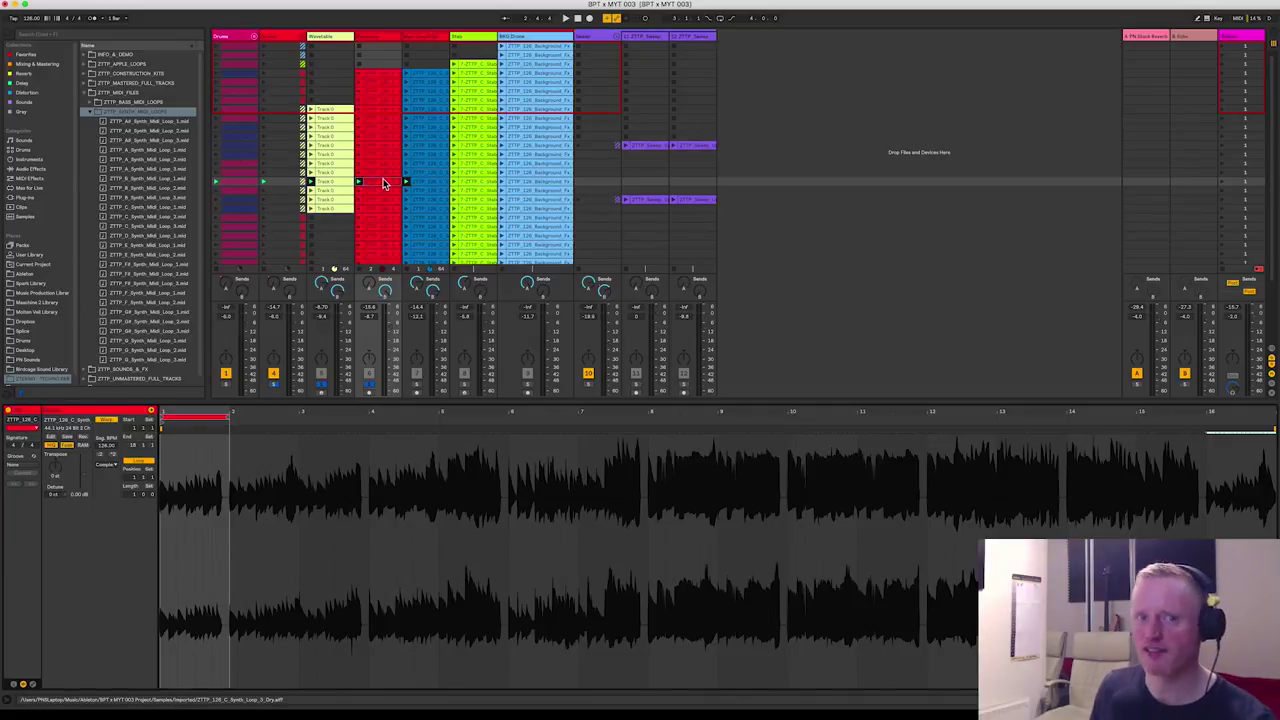
{"action": "left_click", "coordinate": [352, 182]}
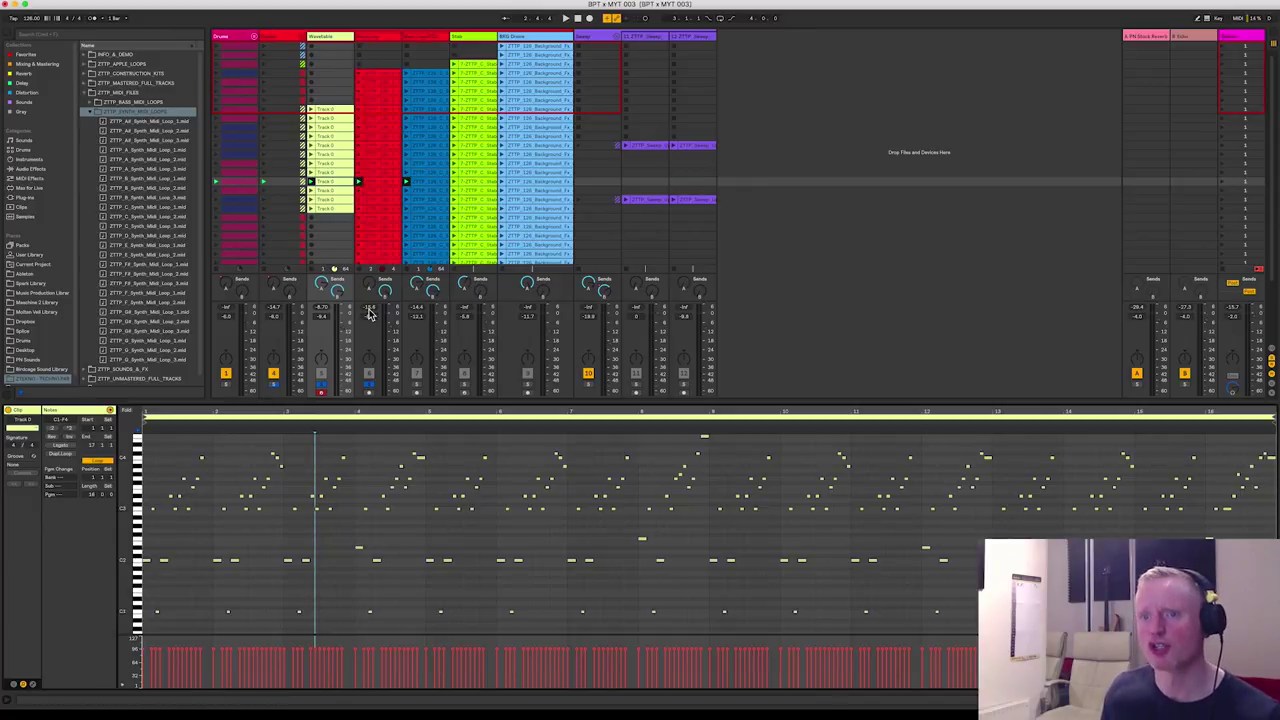
{"action": "key", "text": "space"}
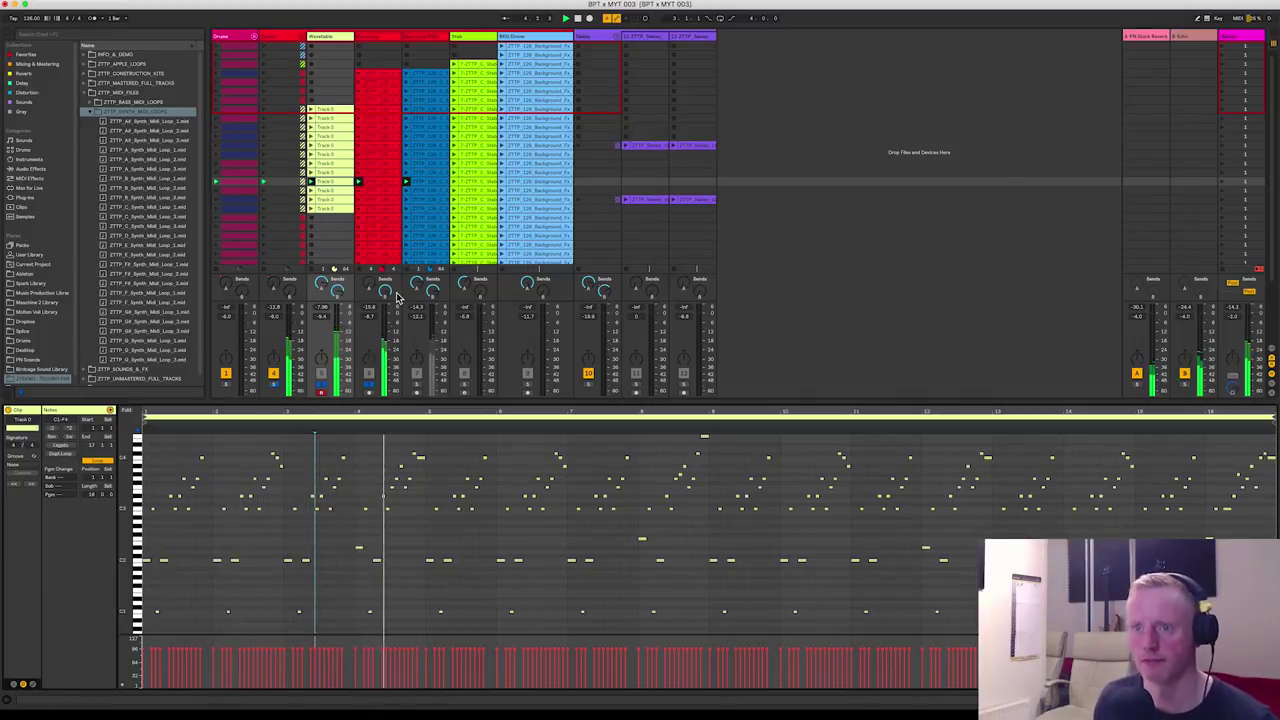
{"action": "left_click", "coordinate": [326, 37]}
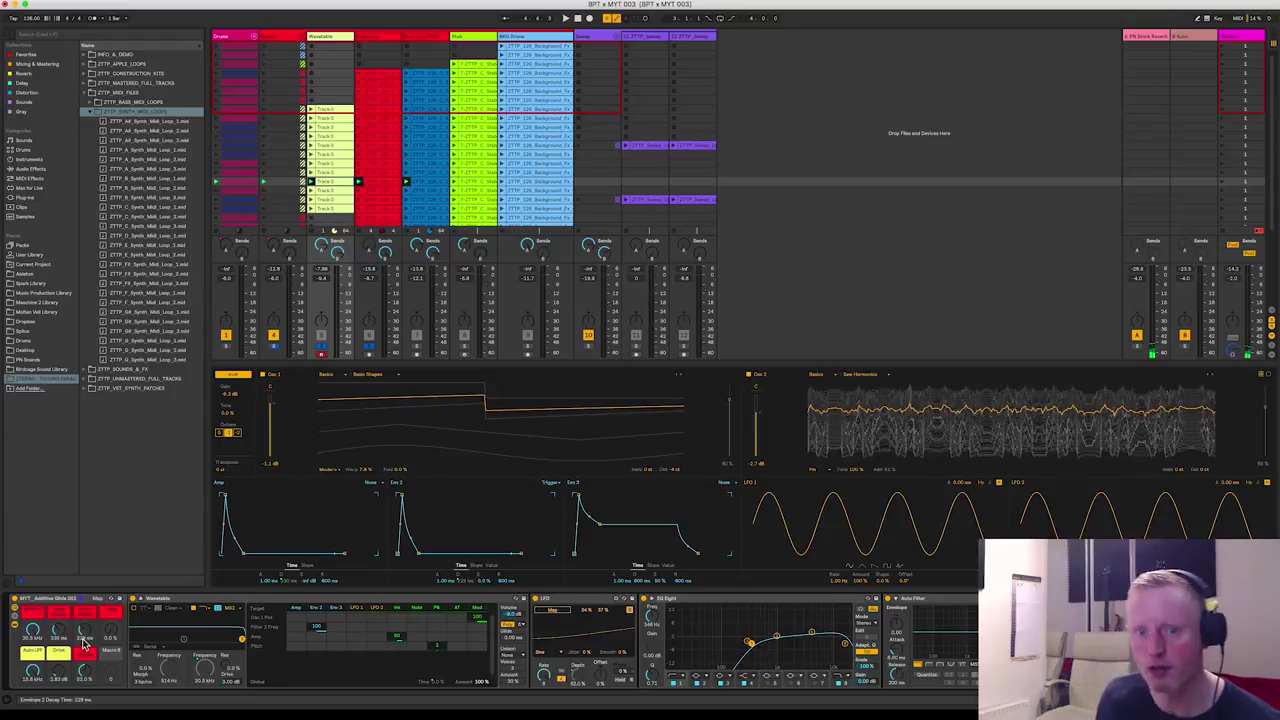
Lower the Frequency macro to about 1.28 kHz and set Filter 2 Frequency to about 266 Hz while auditioning
{"action": "left_click_drag", "start_coordinate": [32, 628], "coordinate": [32, 698]}
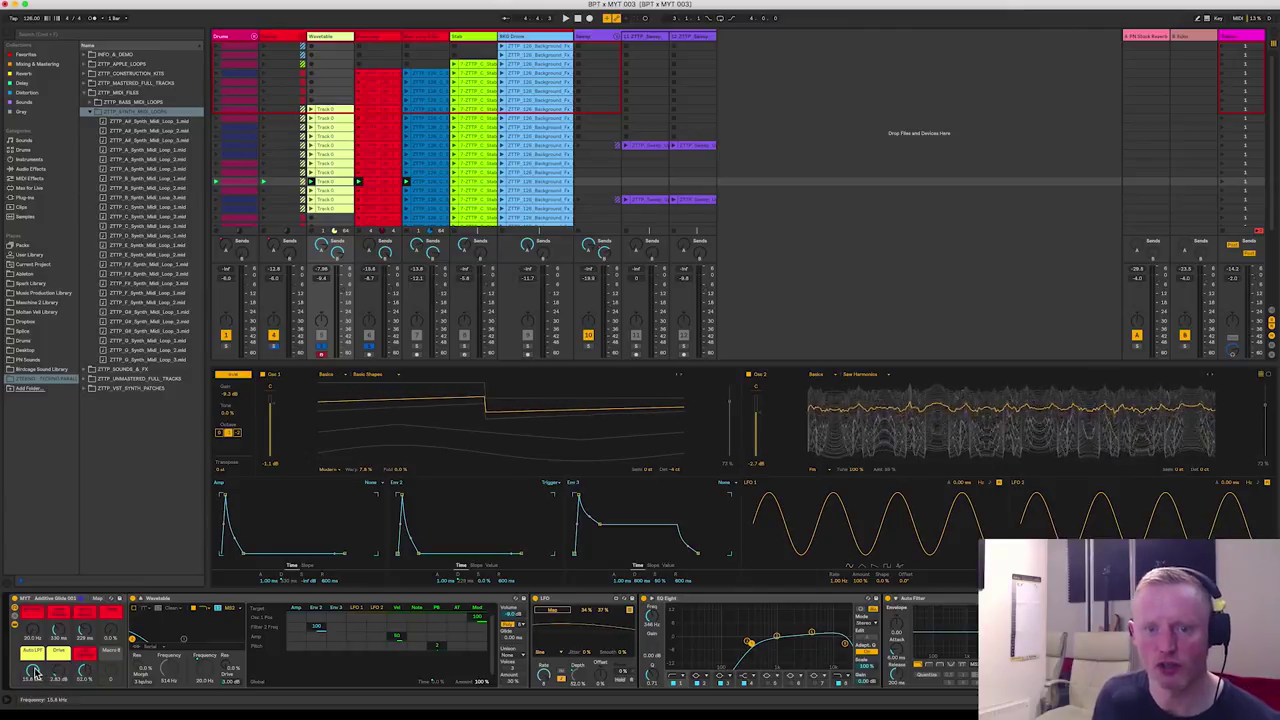
{"action": "mouse_move", "coordinate": [32, 668]}
{"action": "left_mouse_down"}
{"action": "mouse_move", "coordinate": [32, 680]}
{"action": "mouse_move", "coordinate": [32, 668]}
{"action": "left_mouse_up"}
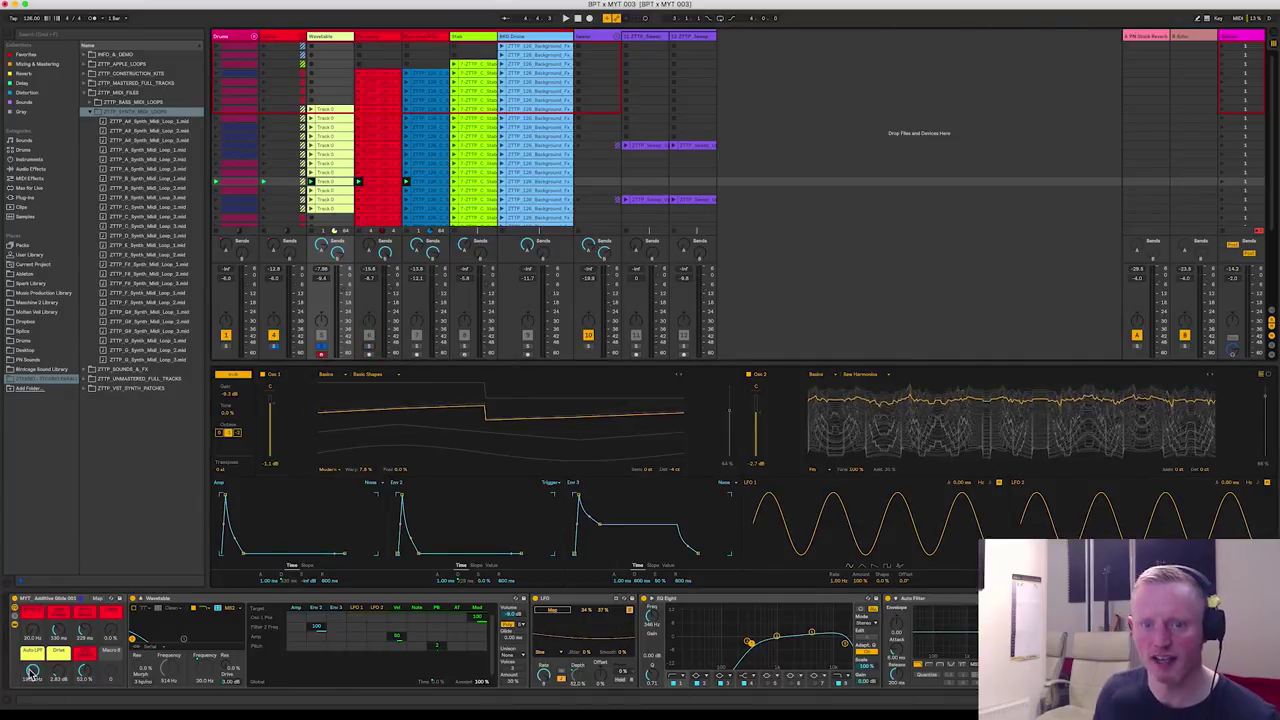
{"action": "key", "text": "space"}
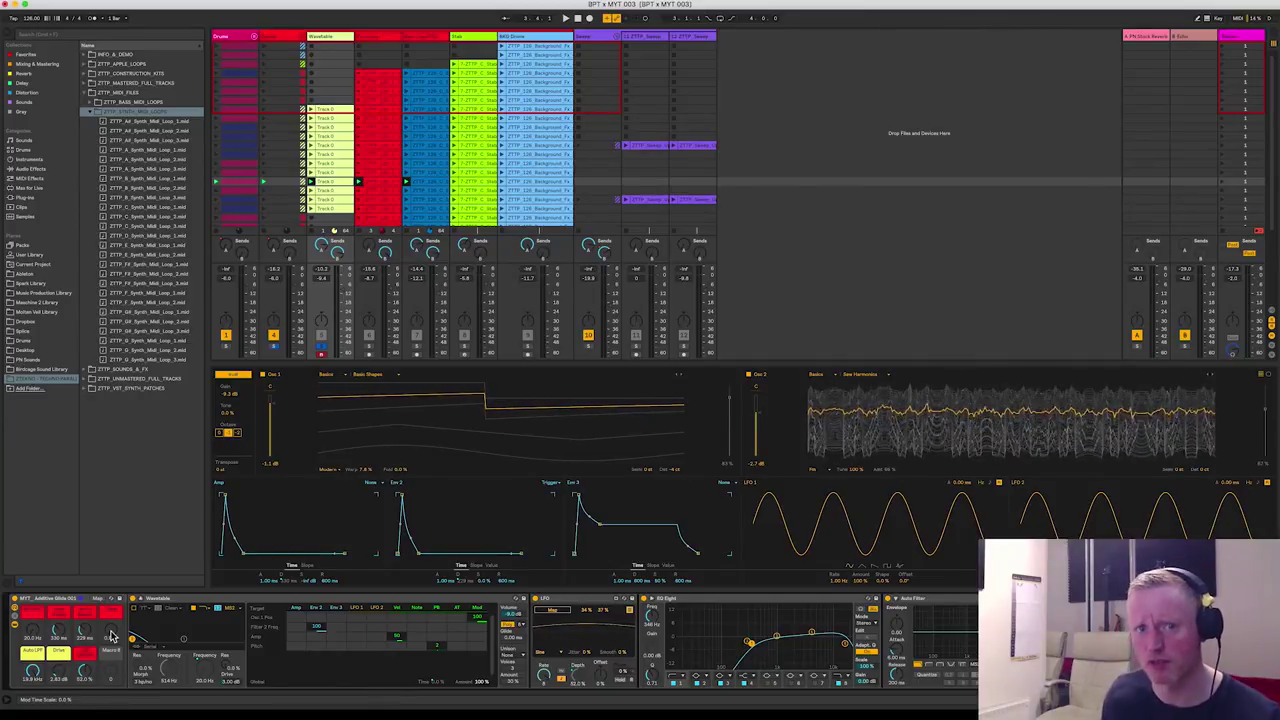
{"action": "key", "text": "space"}
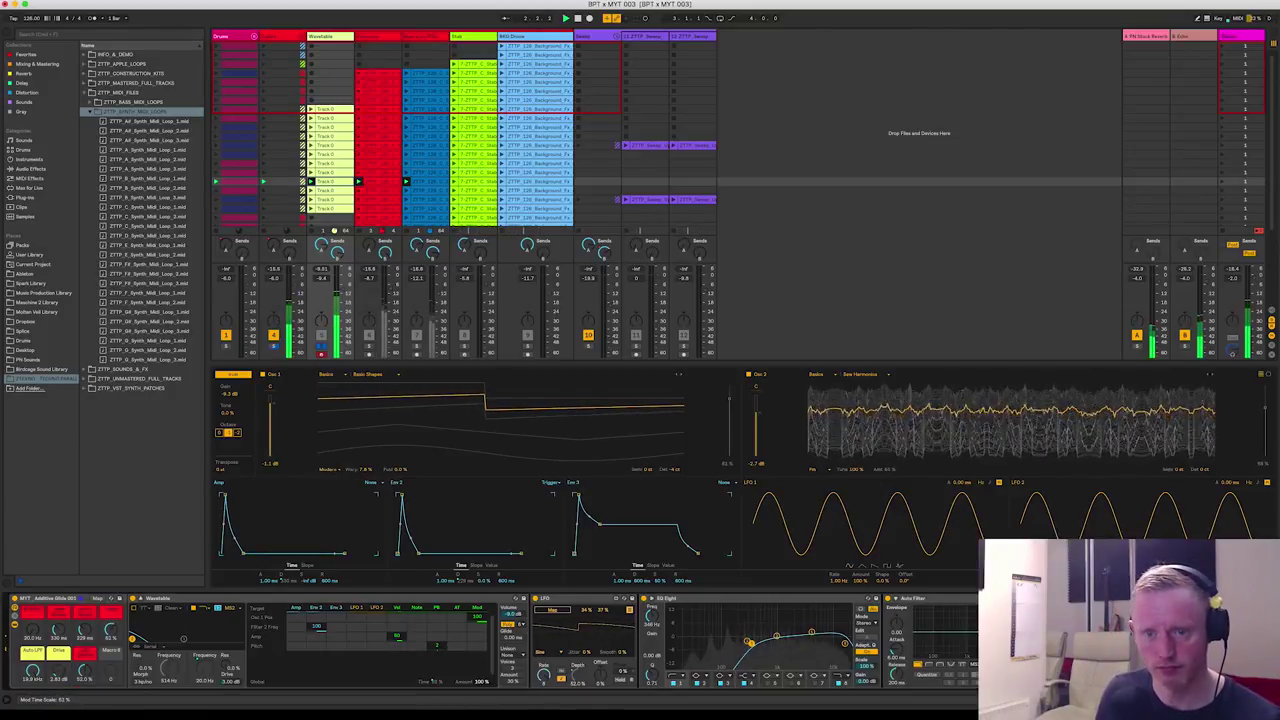
{"action": "left_click_drag", "start_coordinate": [138, 637], "coordinate": [185, 638]}
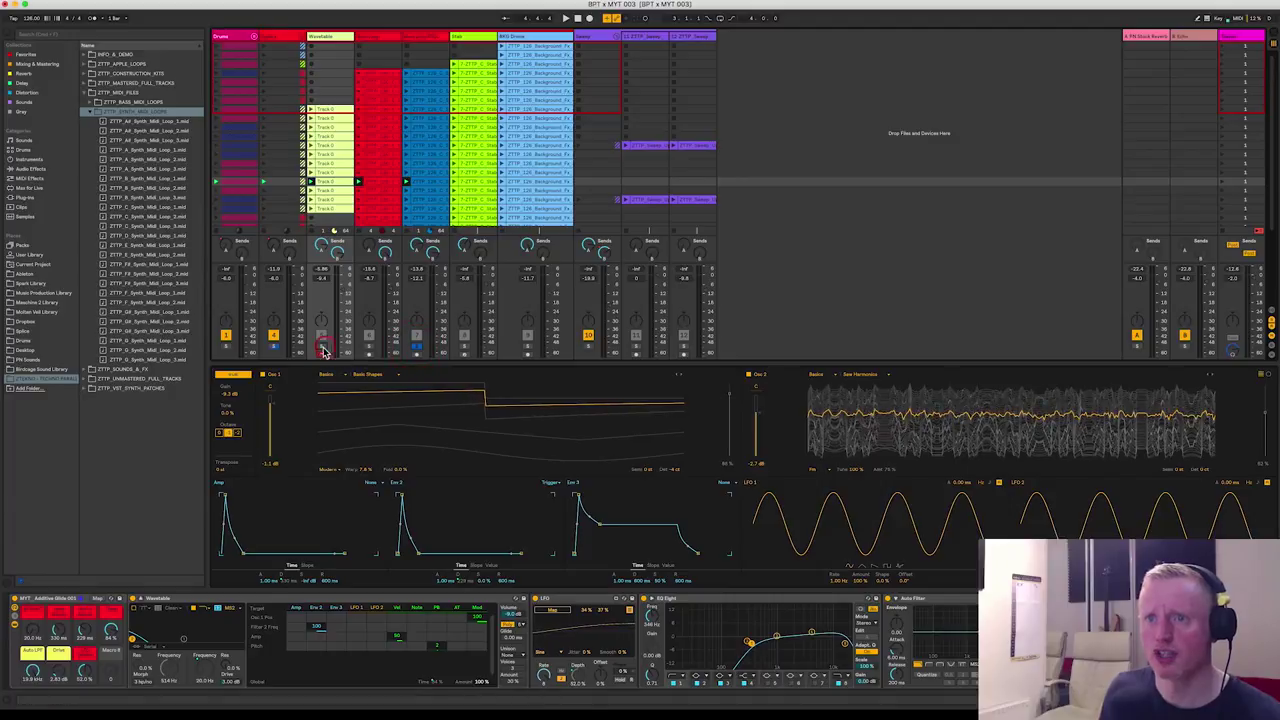
Play the blue track's audio loop, peek at its effect chain, and let the third track be heard
{"action": "left_click", "coordinate": [426, 186]}
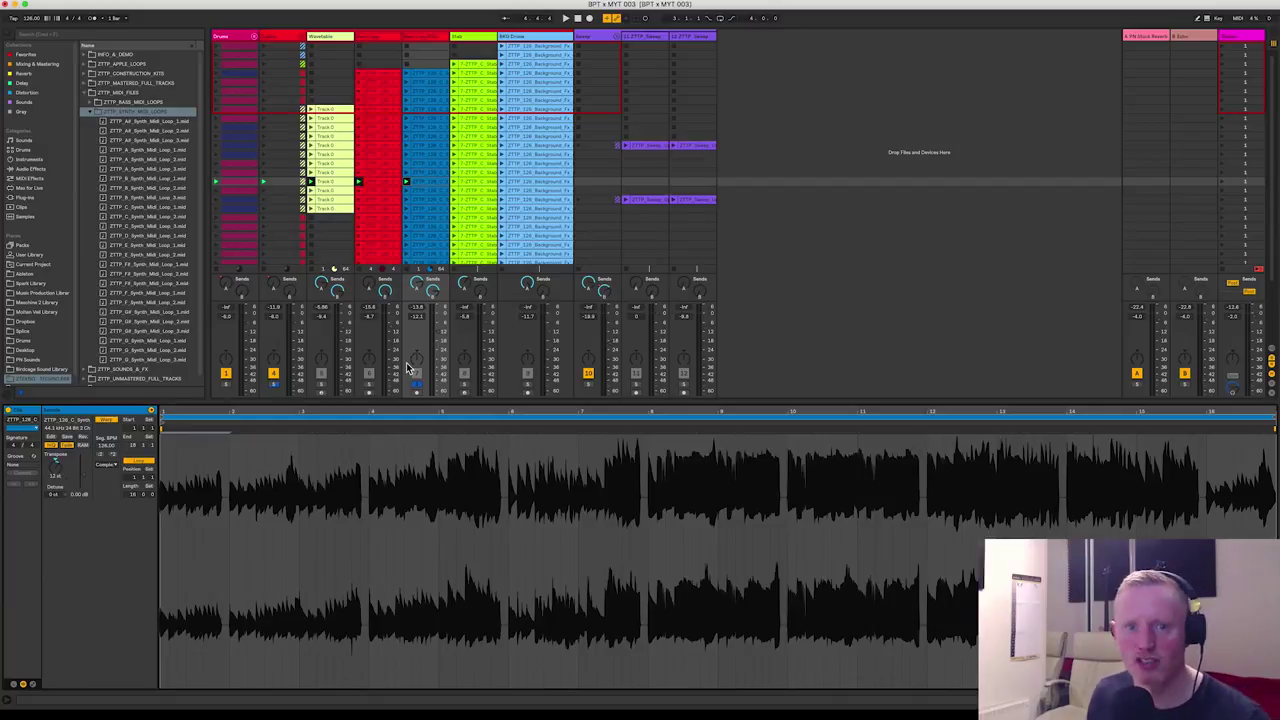
{"action": "key", "text": "space"}
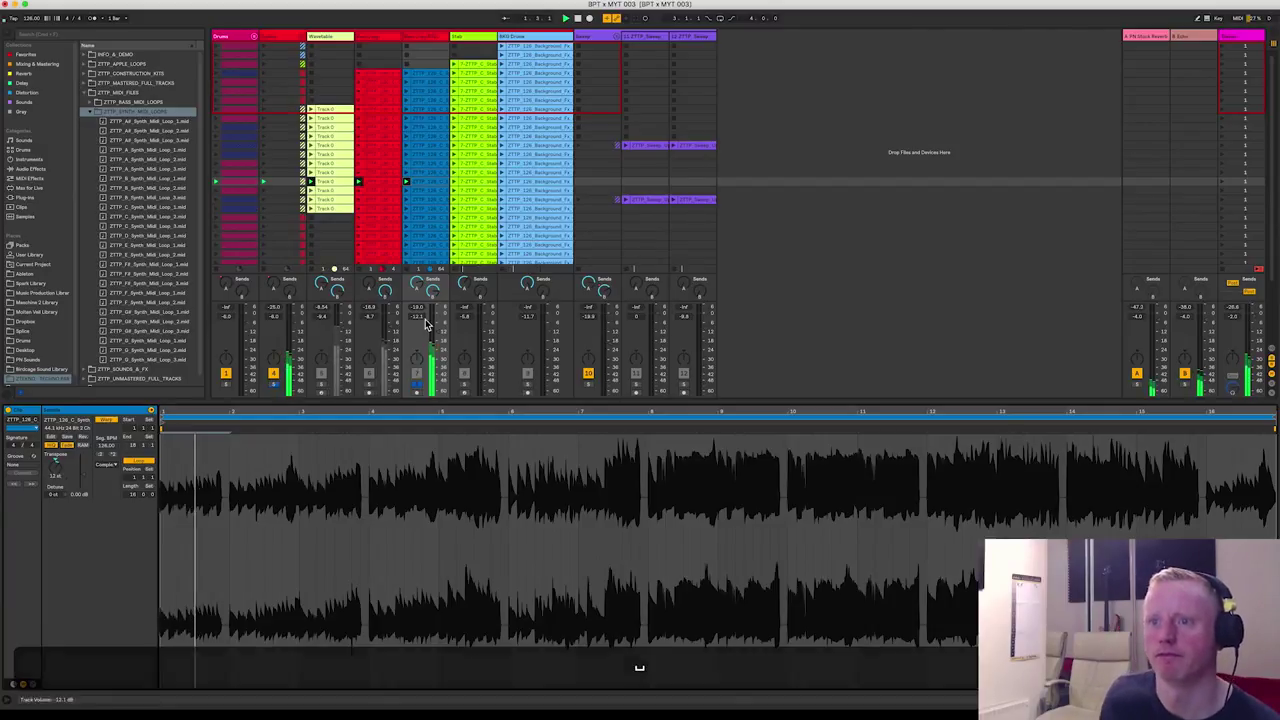
{"action": "key", "text": "shift+Tab"}
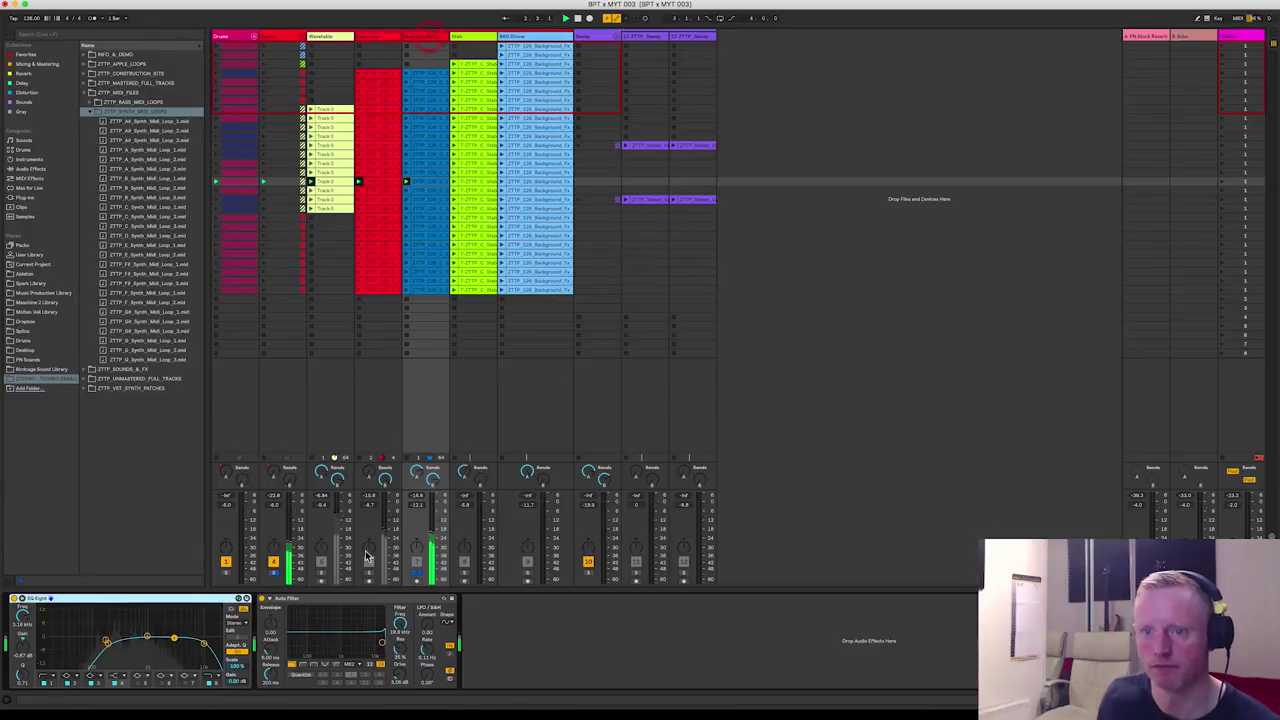
{"action": "left_click", "coordinate": [423, 183]}
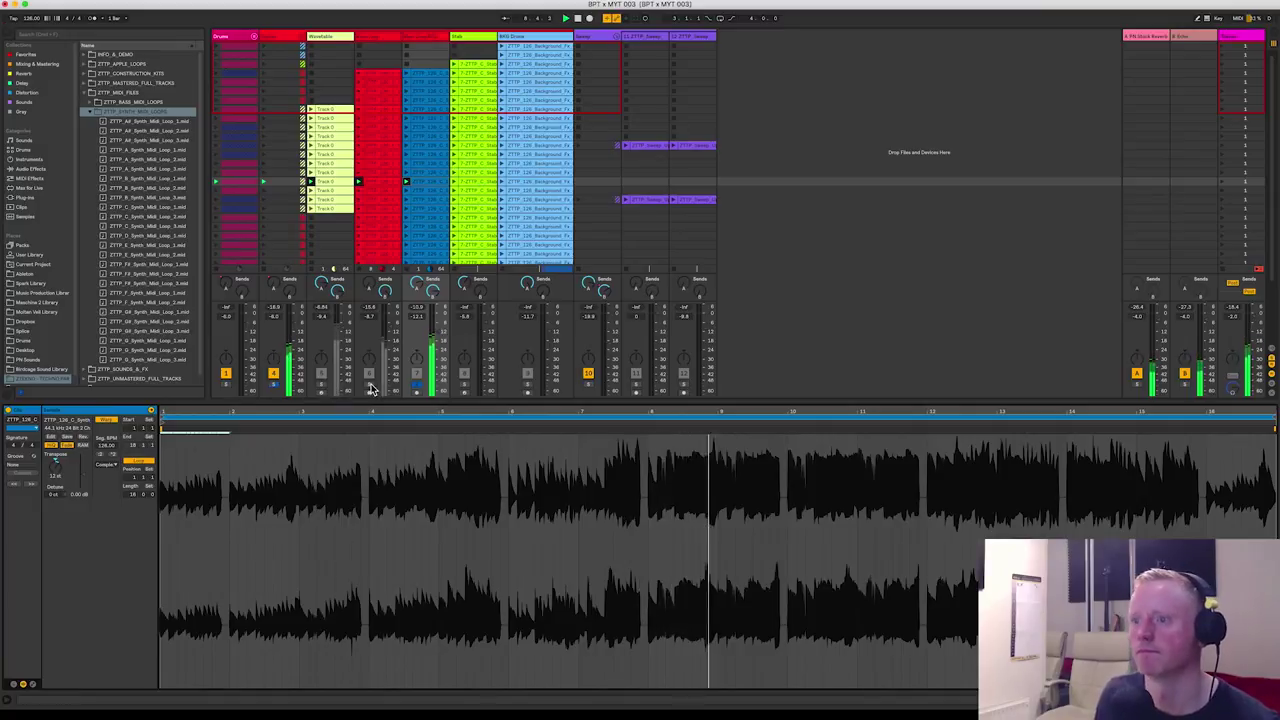
{"action": "left_click", "coordinate": [370, 386]}
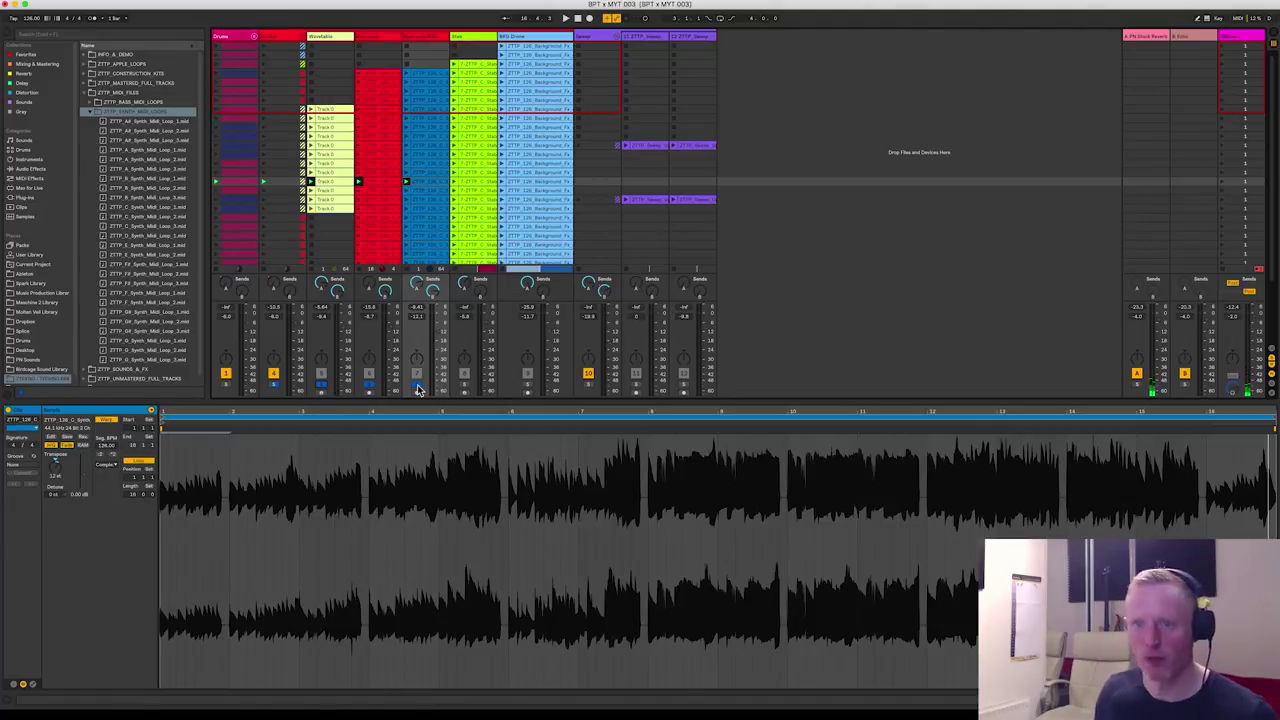
Clear the solos, solo track 8, audition the Stab clip, then show the Stab track's device chain
{"action": "left_click", "coordinate": [417, 388], "text": "super"}
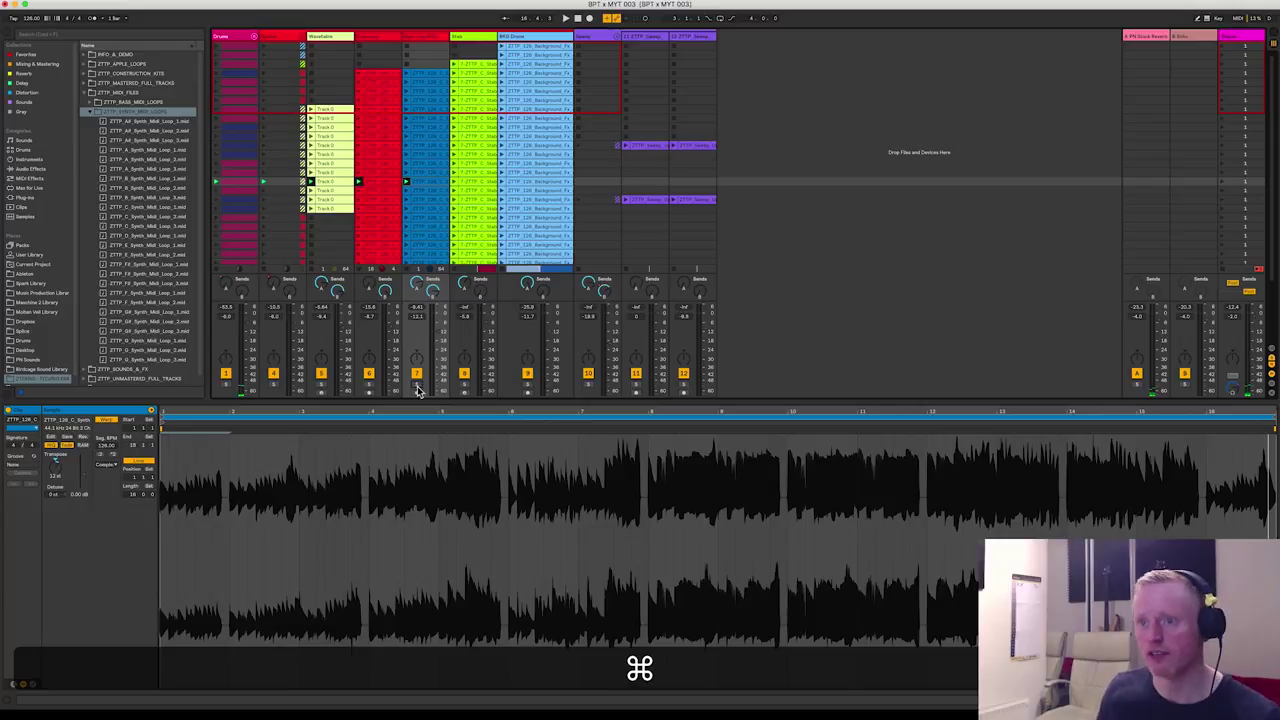
{"action": "left_click", "coordinate": [464, 385]}
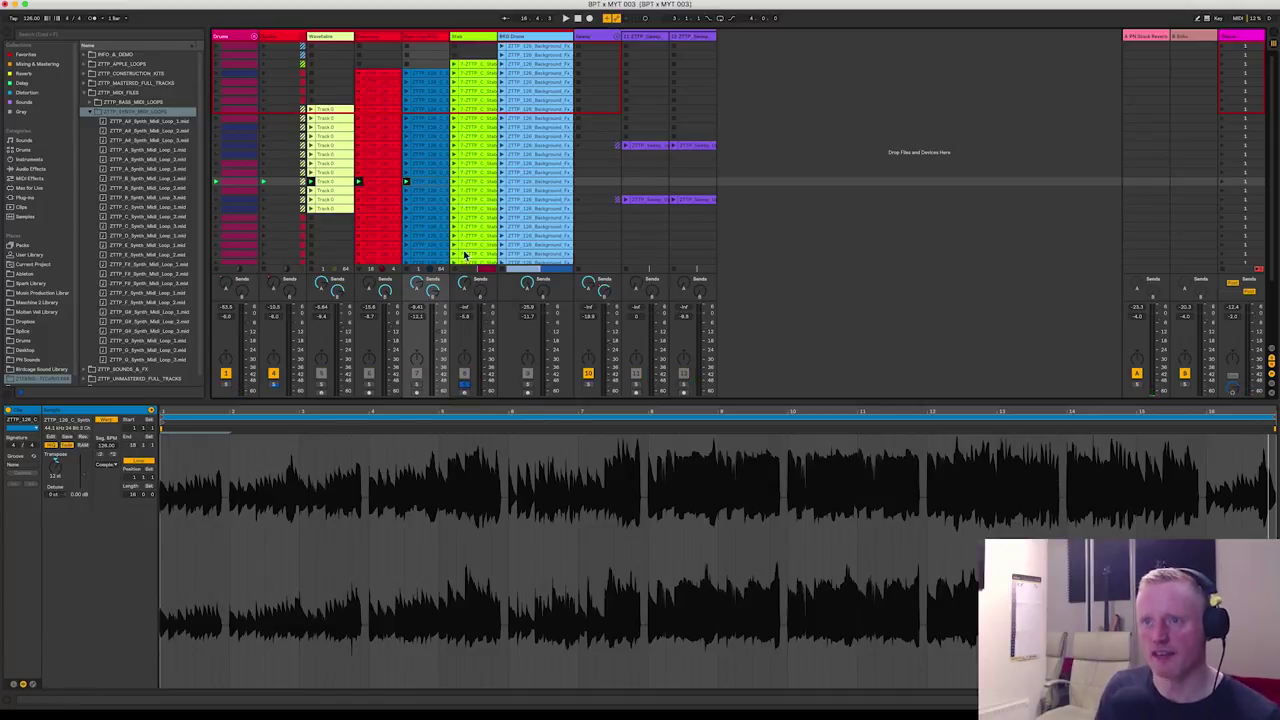
{"action": "left_click", "coordinate": [478, 185]}
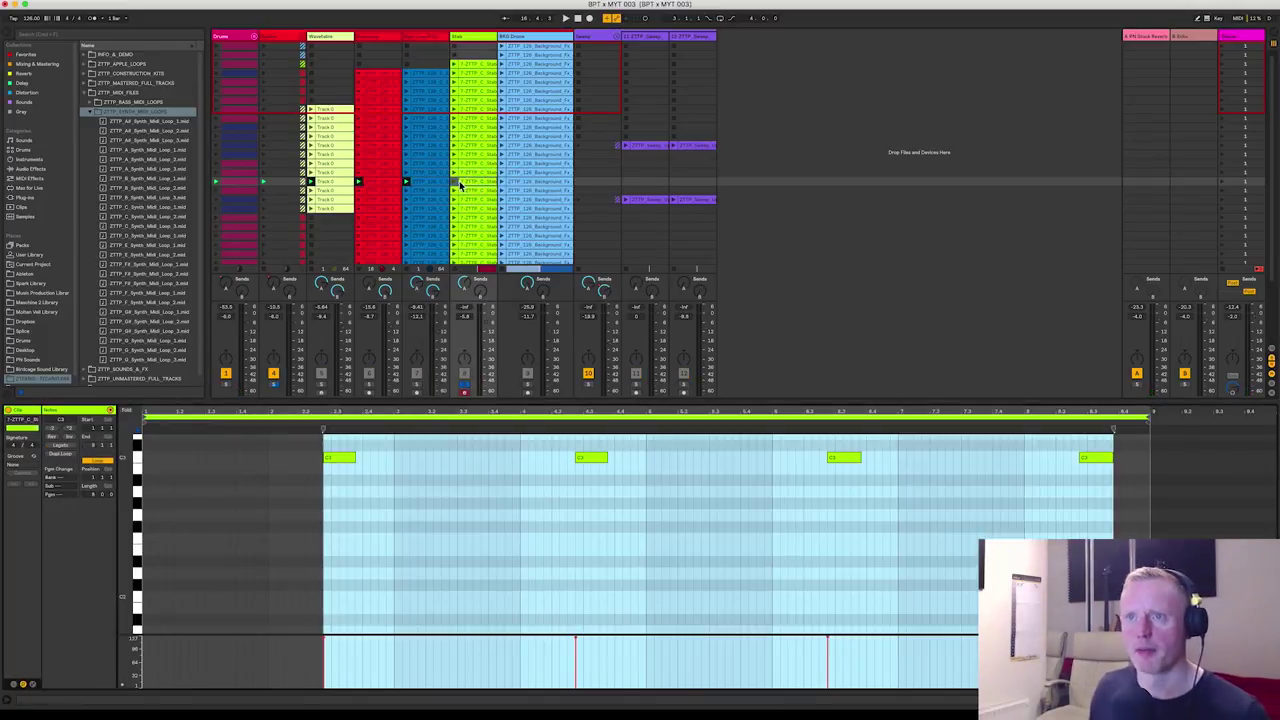
{"action": "left_click", "coordinate": [453, 185]}
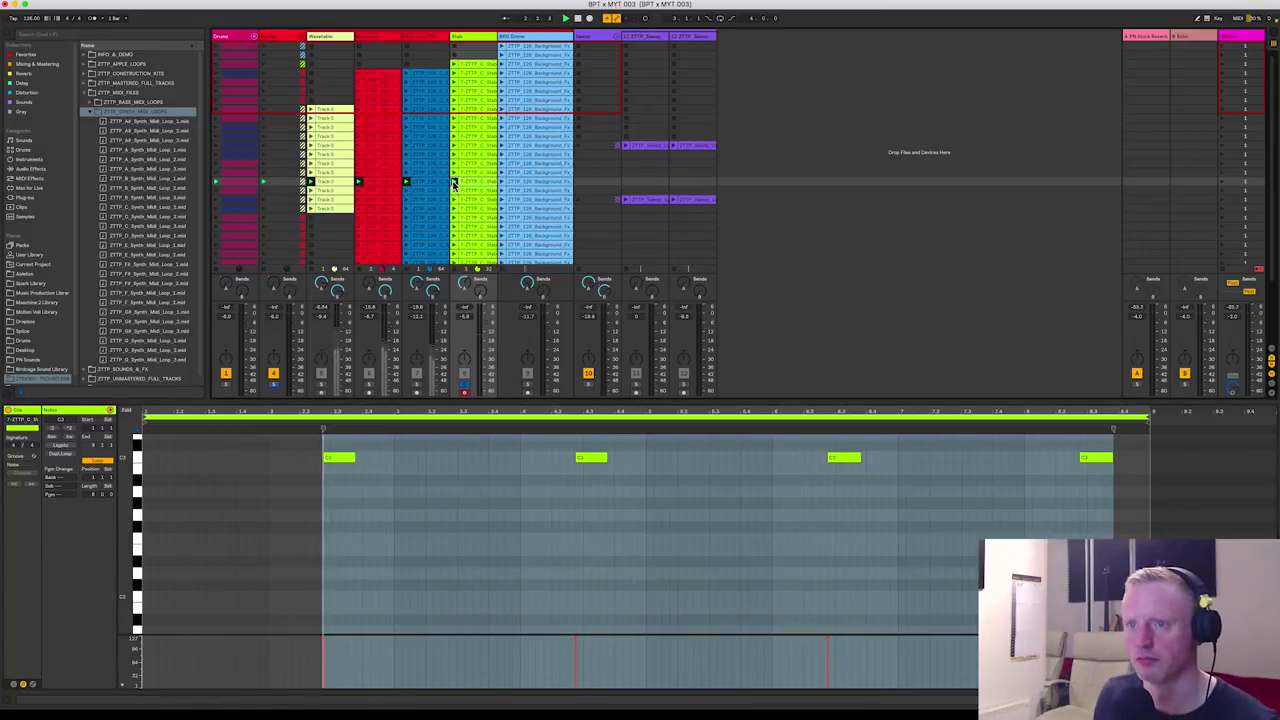
{"action": "key", "text": "space"}
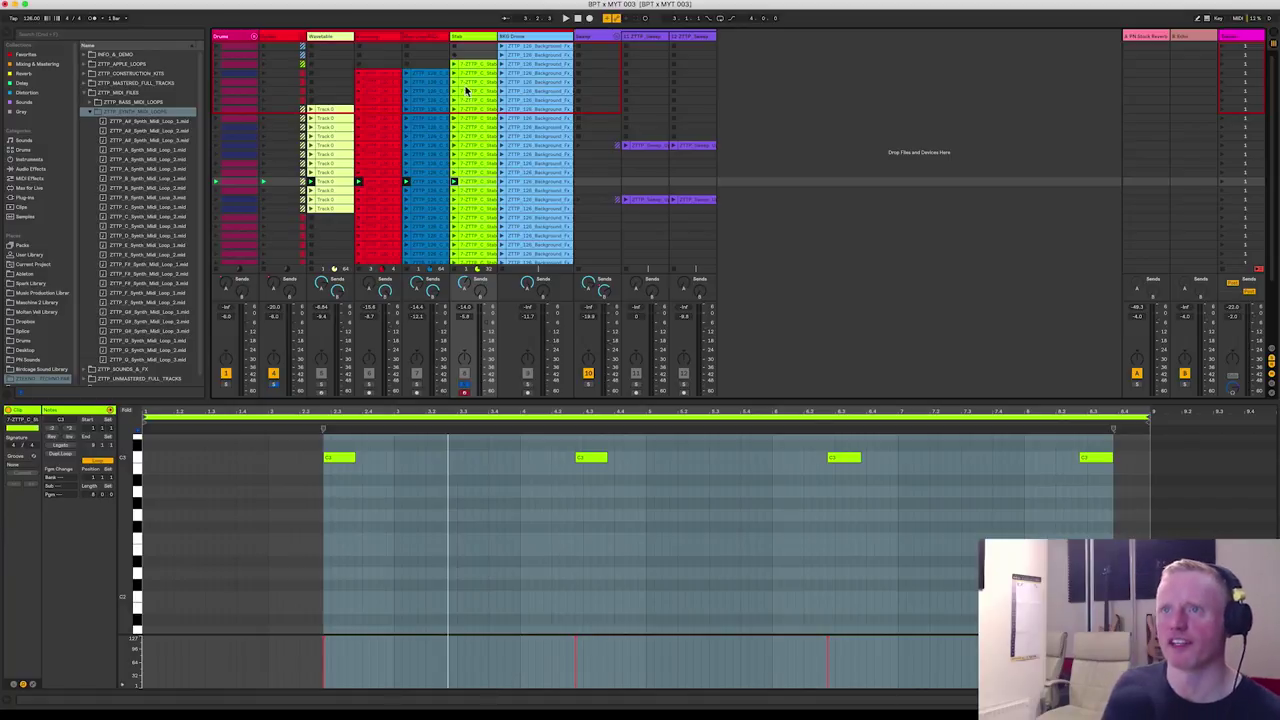
{"action": "left_click", "coordinate": [470, 40]}
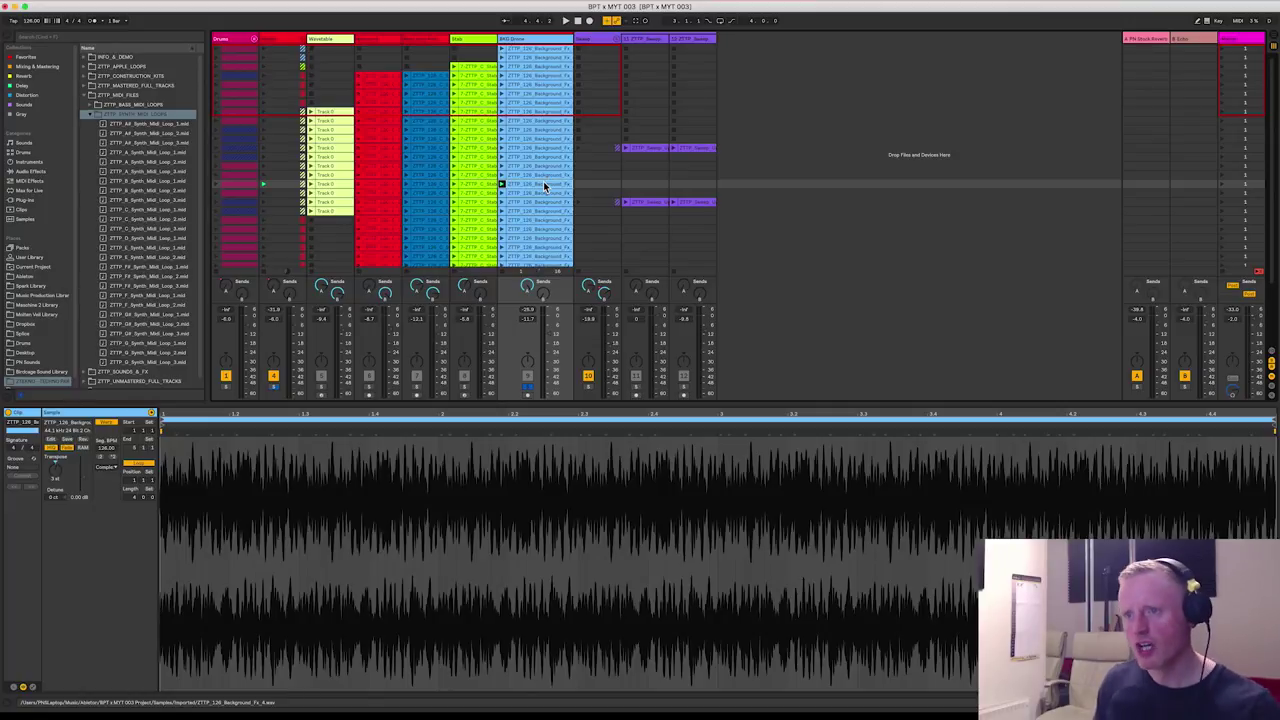
Audition the drone sample and display the BKG Drone chain, focusing EQ Eight and Auto Pan
{"action": "key", "text": "space"}
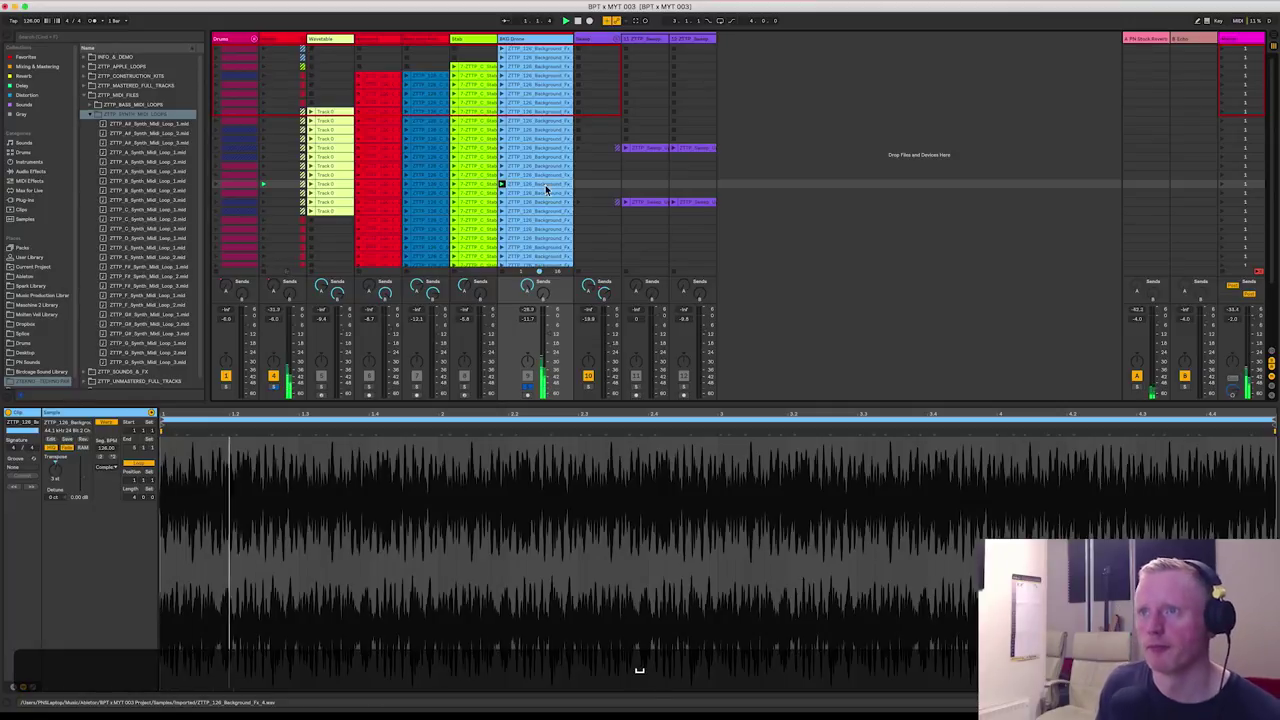
{"action": "left_click", "coordinate": [550, 39]}
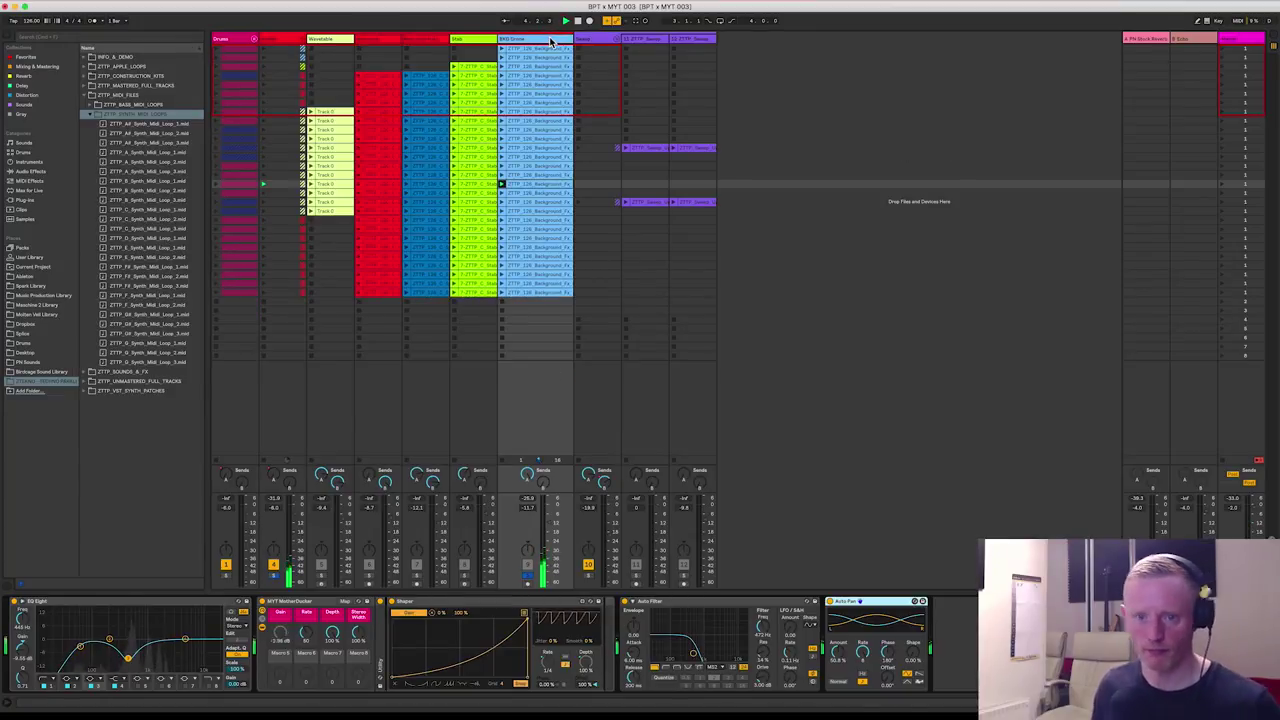
{"action": "key", "text": "space"}
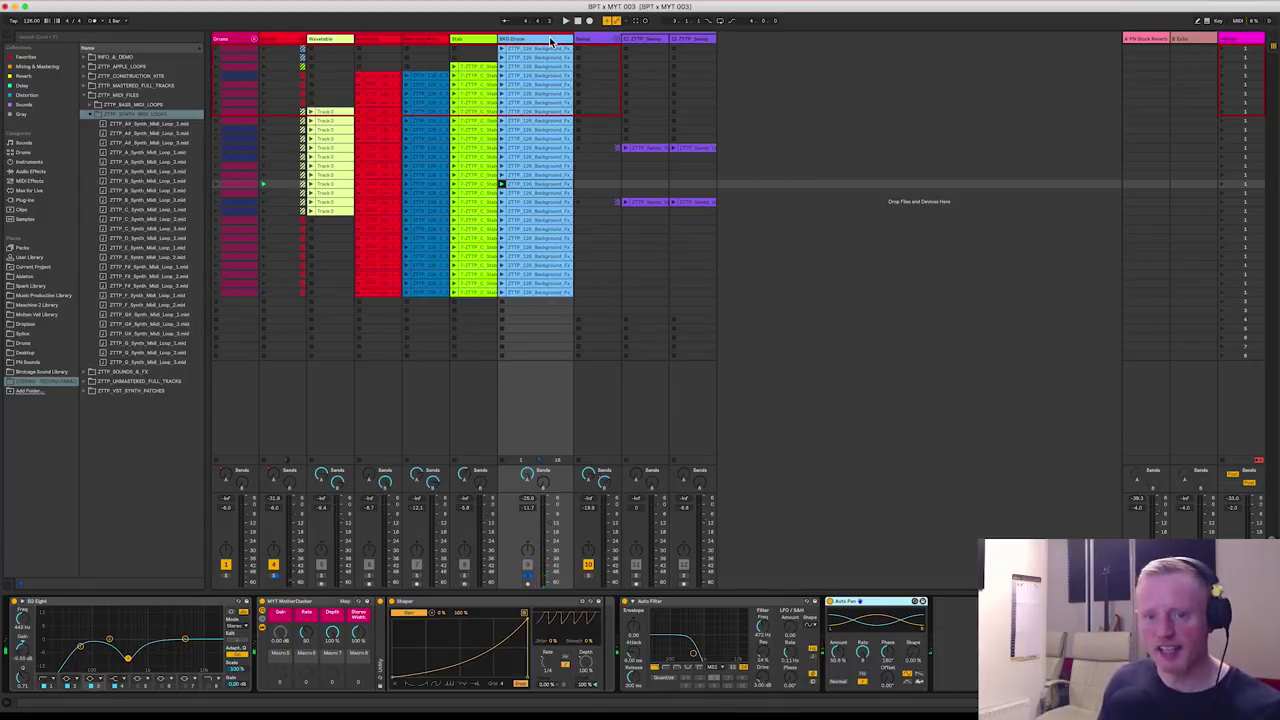
{"action": "left_click", "coordinate": [127, 659]}
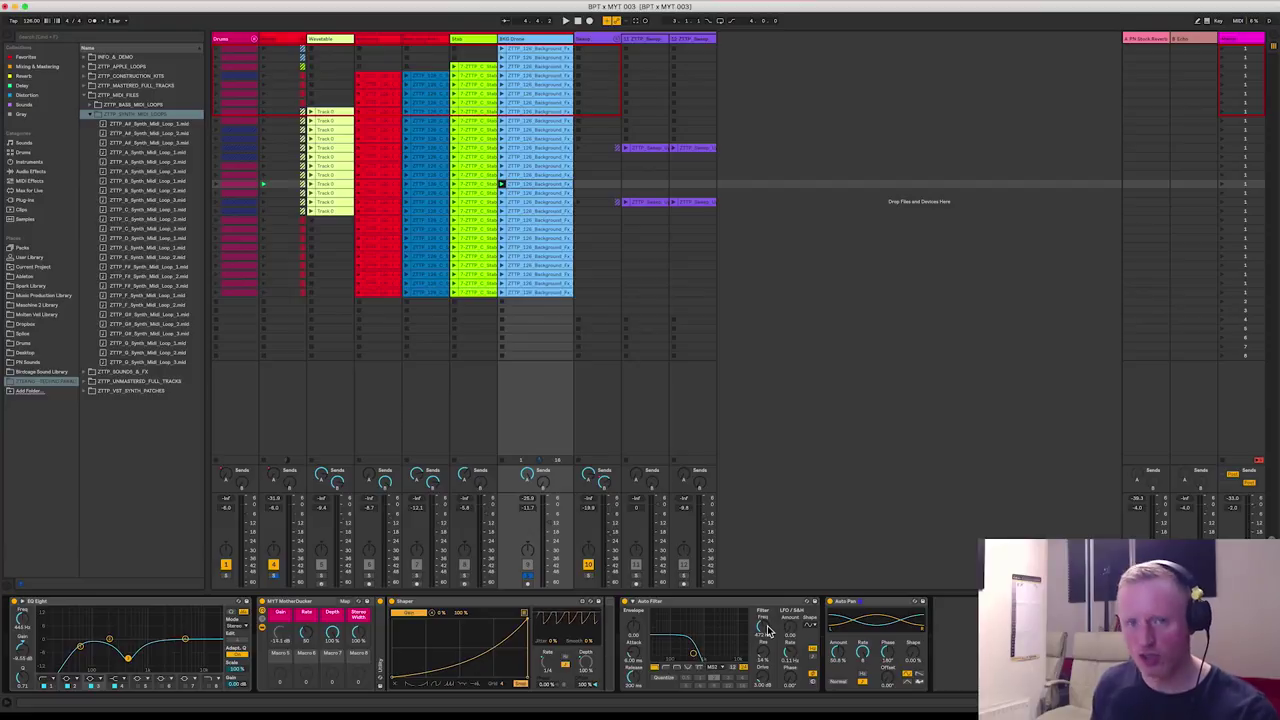
{"action": "left_click", "coordinate": [899, 607]}
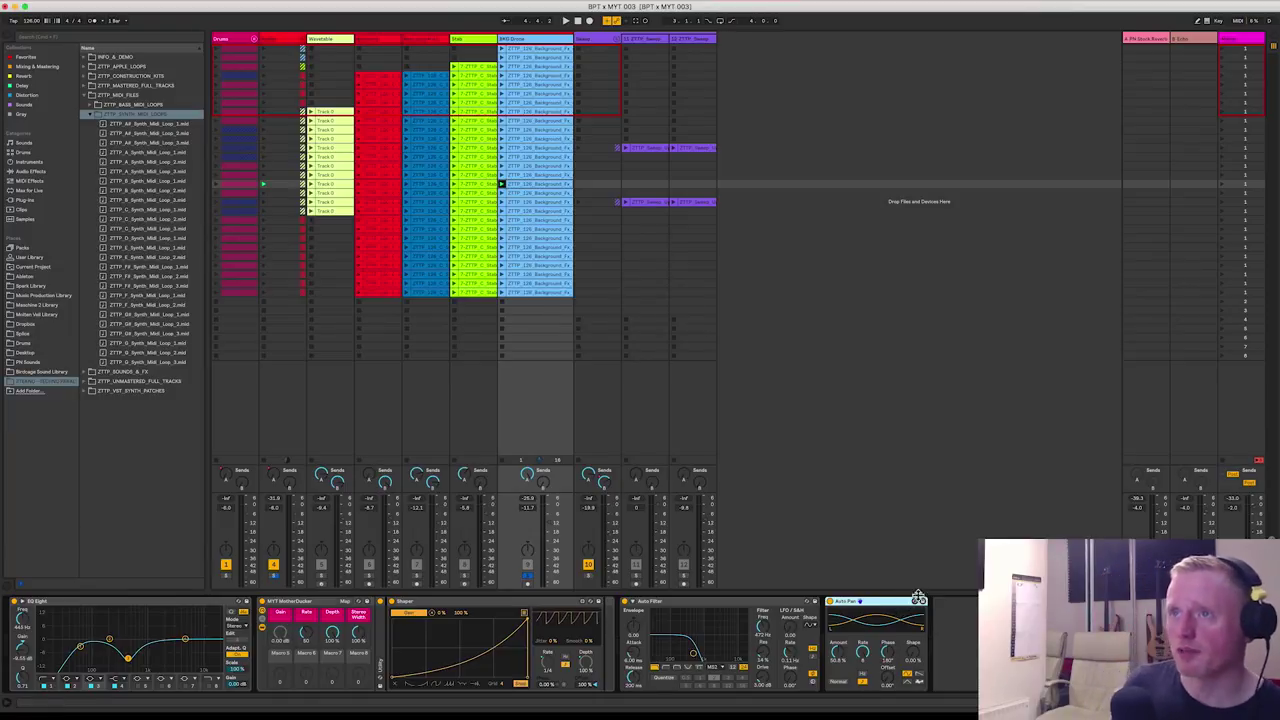
Open the Sweep clip's sample waveform in Clip View, then select the second sweep clip on track 12
{"action": "left_click", "coordinate": [594, 42]}
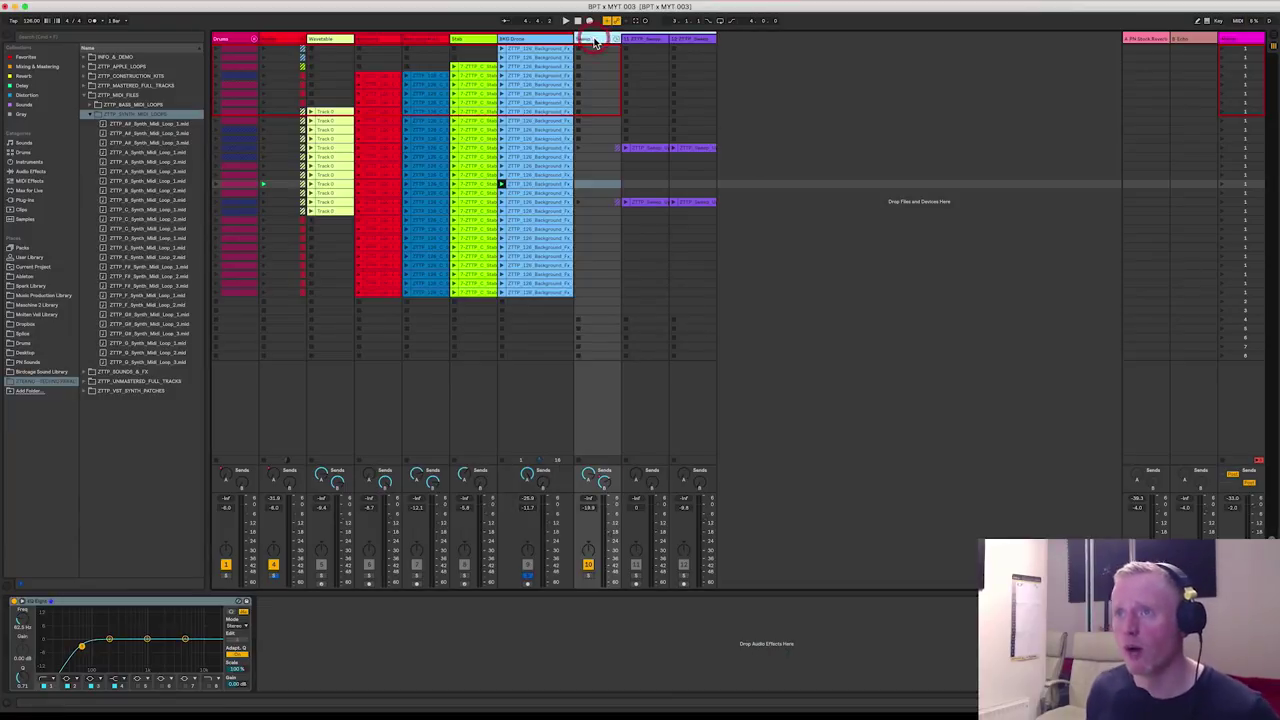
{"action": "left_click", "coordinate": [662, 203]}
{"action": "double_click", "coordinate": [662, 203]}
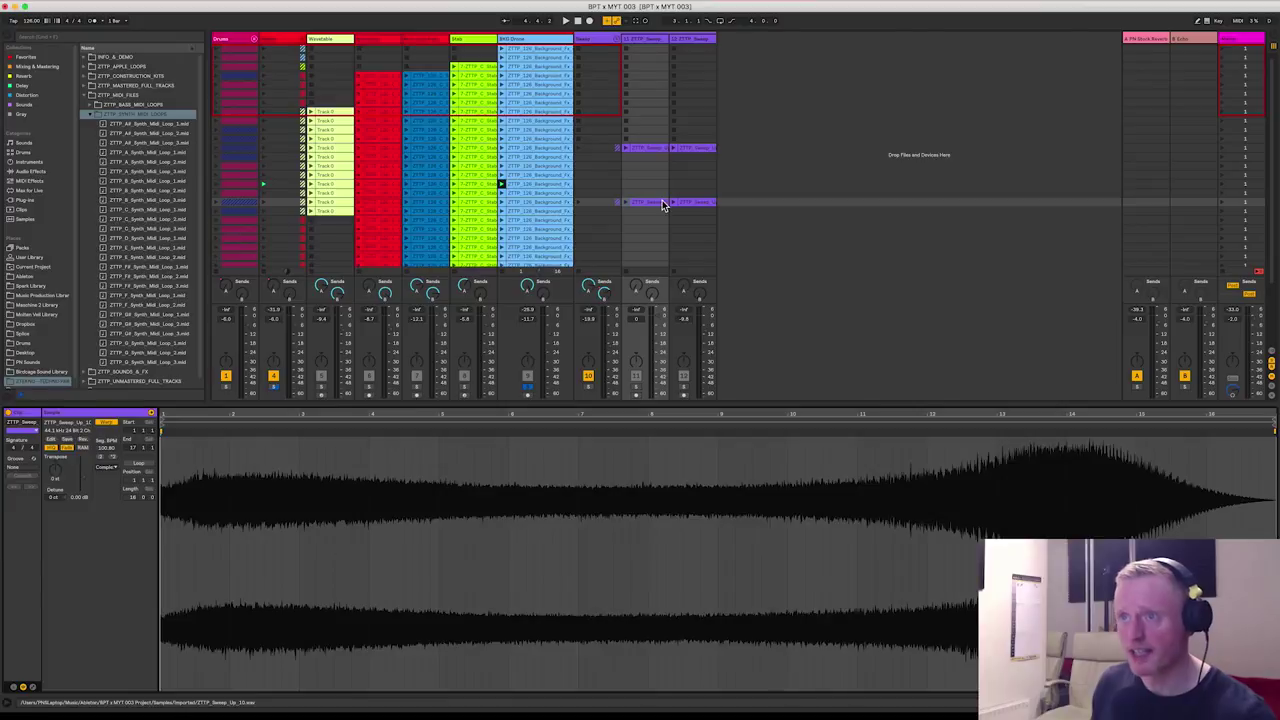
{"action": "left_click", "coordinate": [676, 203]}
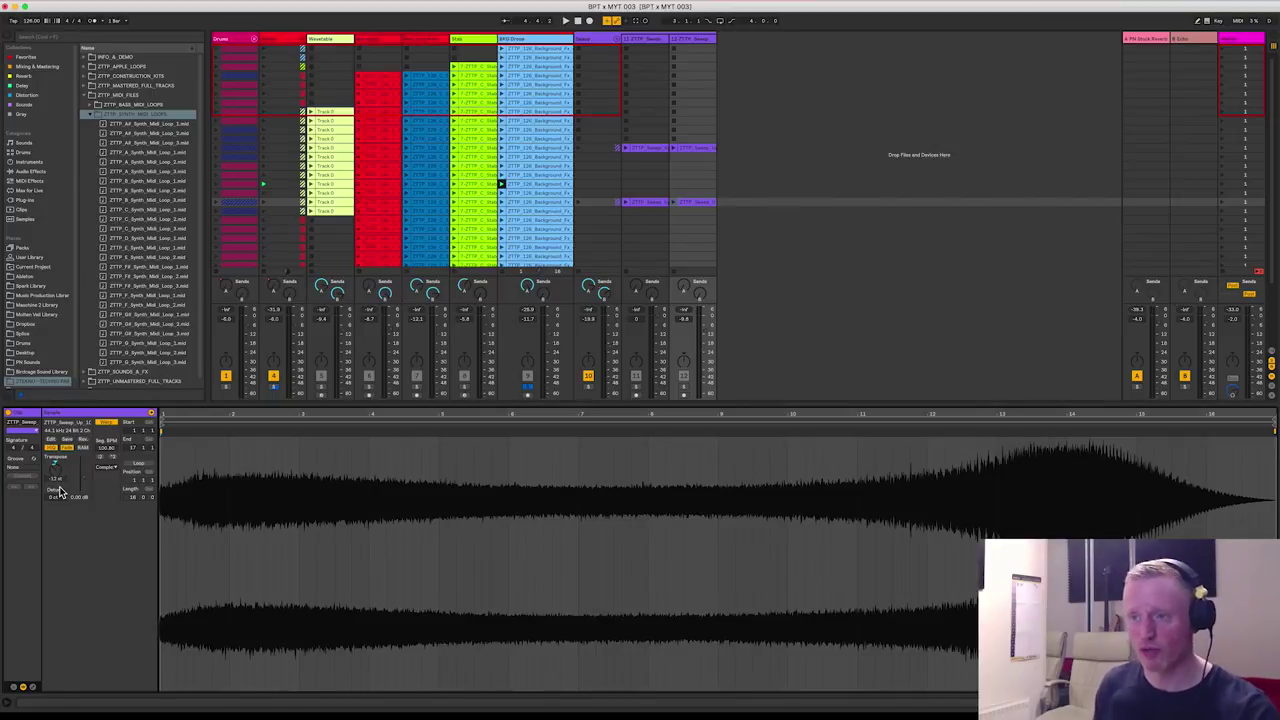
Unsolo track 9 so every track plays
{"action": "left_click", "coordinate": [527, 386], "text": "super"}
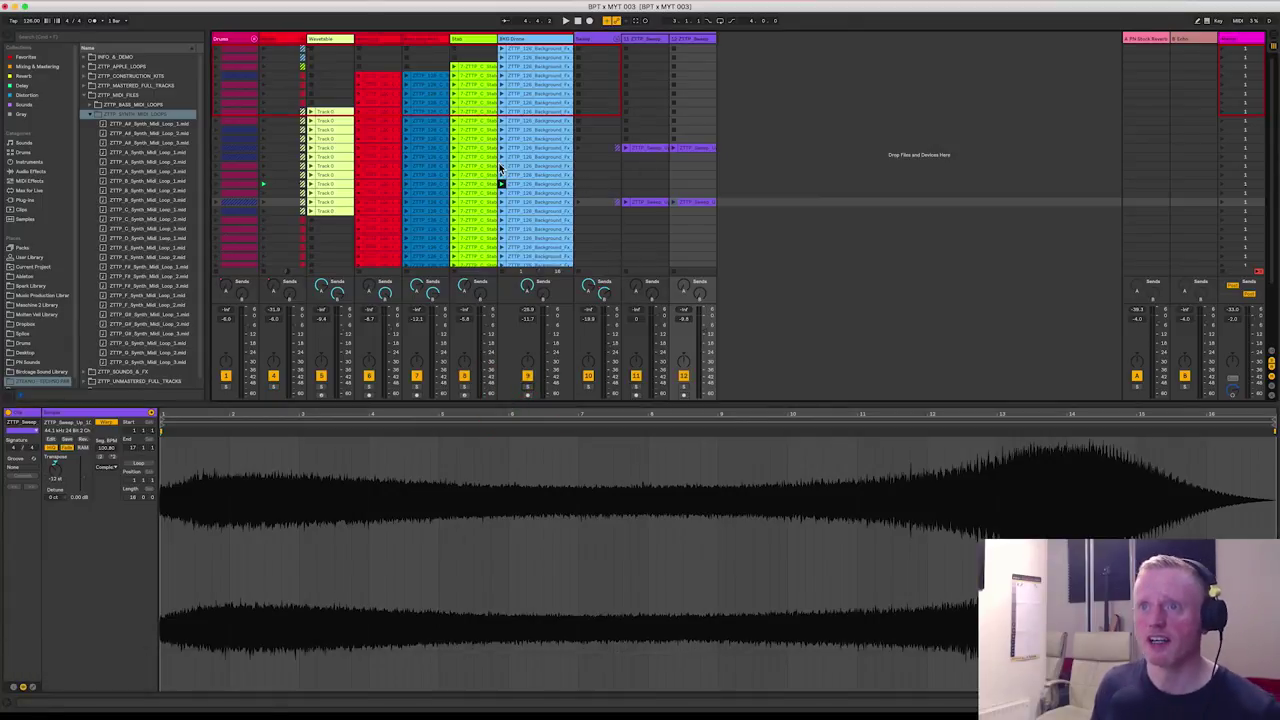
{"action": "scroll", "coordinate": [500, 168], "scroll_direction": "down", "scroll_amount": 3}
{"action": "scroll", "coordinate": [500, 168], "scroll_direction": "up", "scroll_amount": 2}
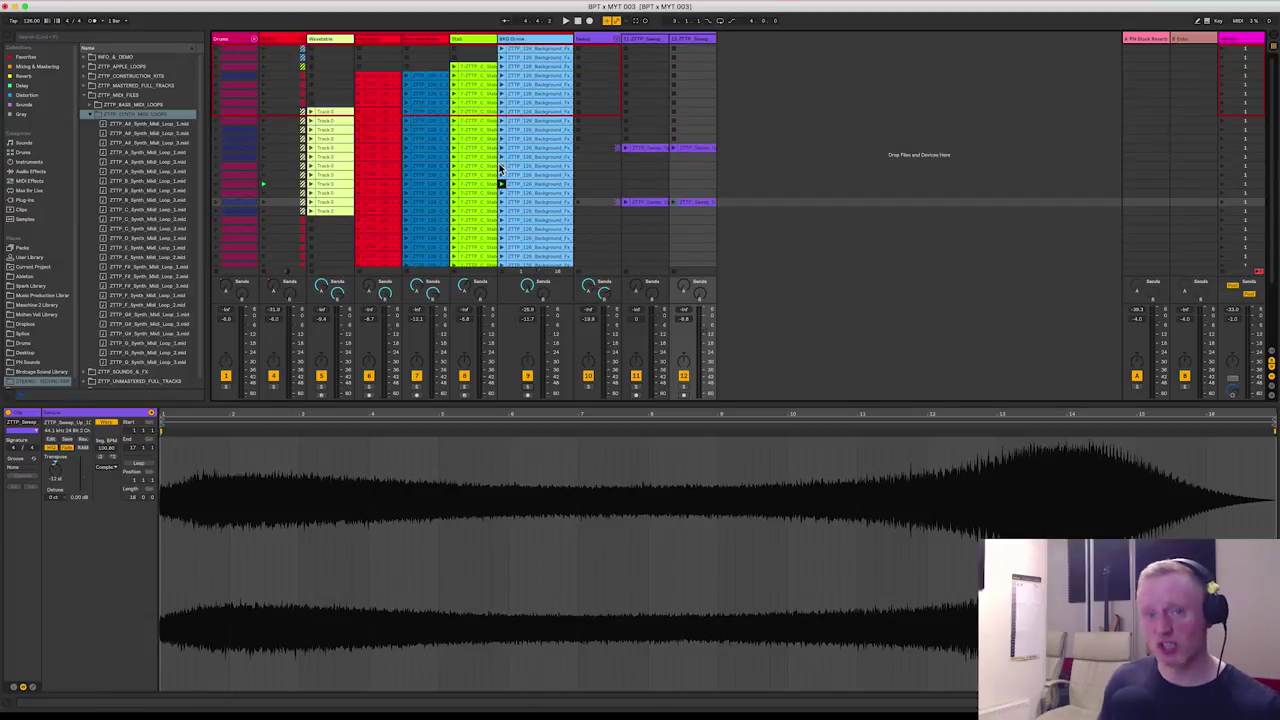
In Arrangement view, reactivate all clips, enlarge the track area, and play from the sweep clip
{"action": "key", "text": "Tab"}
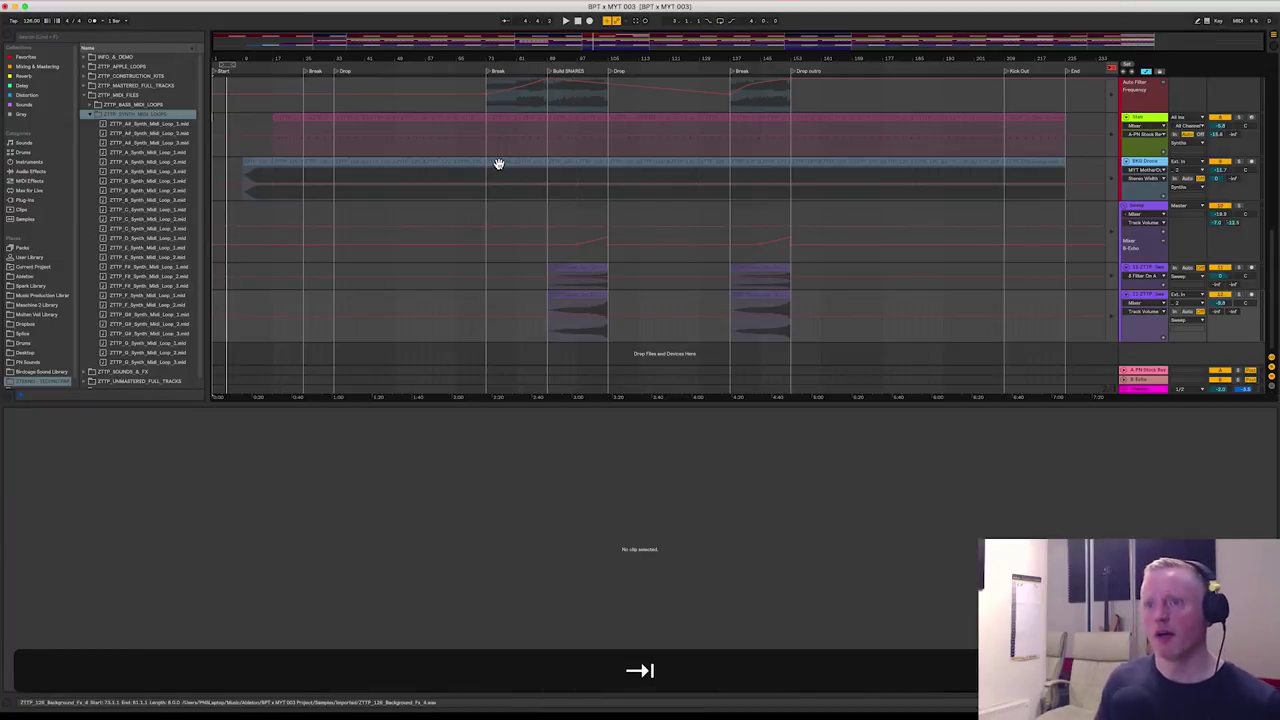
{"action": "left_click", "coordinate": [1113, 72]}
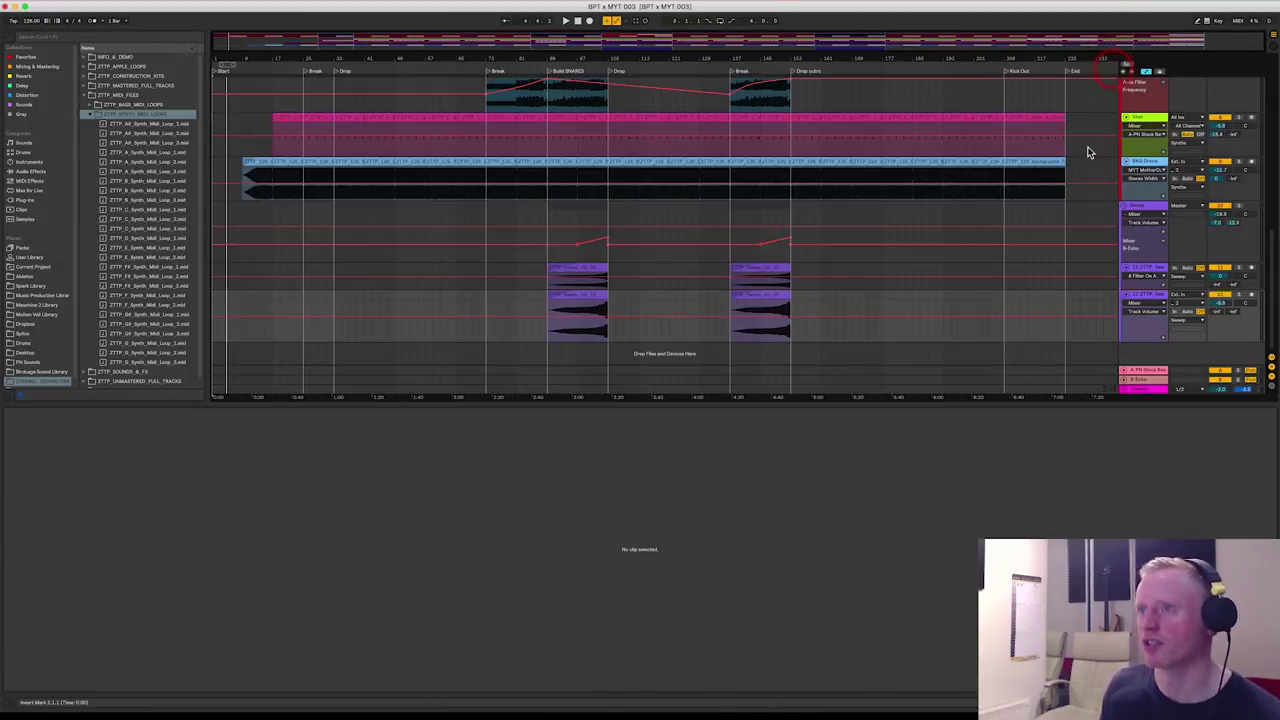
{"action": "left_click_drag", "start_coordinate": [900, 403], "coordinate": [917, 600]}
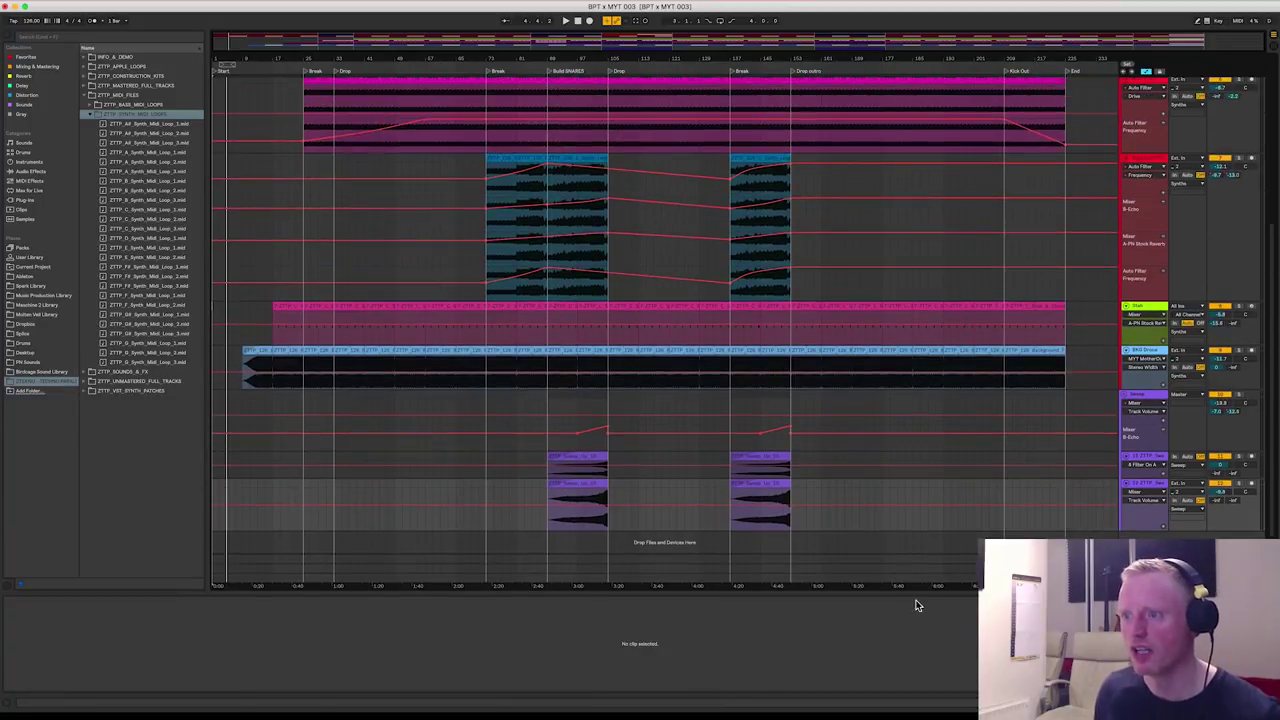
{"action": "left_click", "coordinate": [588, 483]}
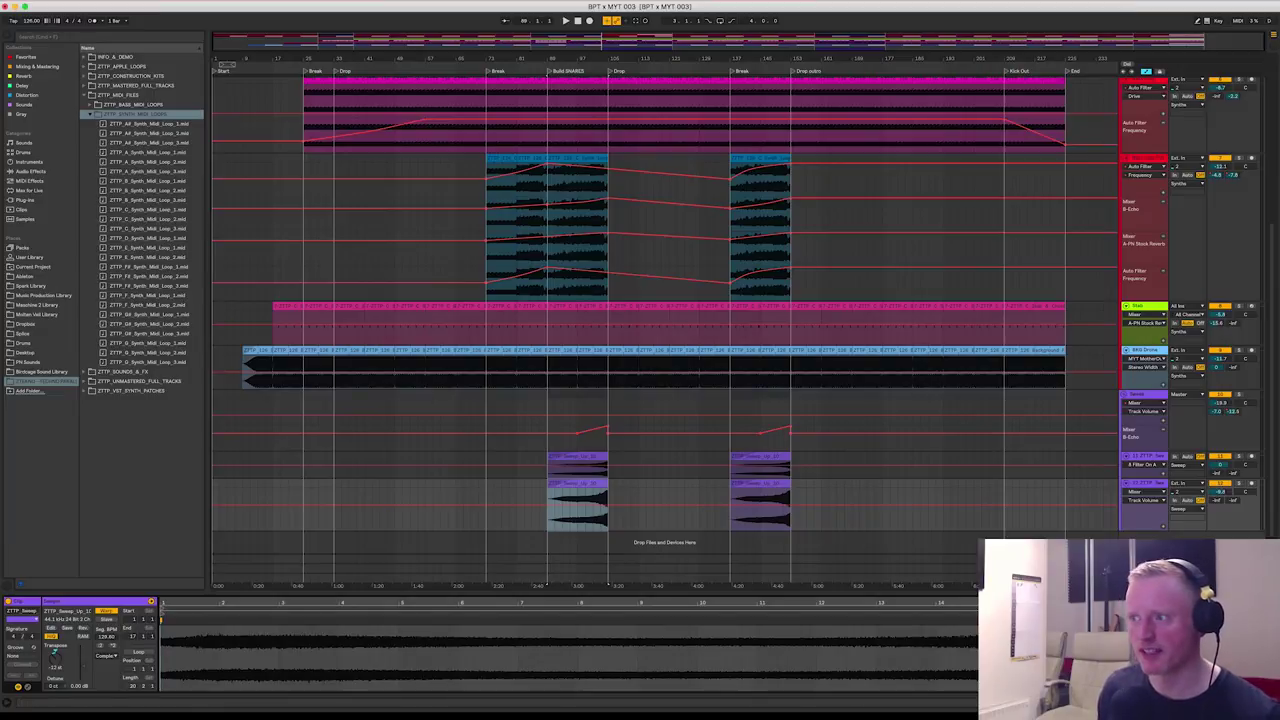
{"action": "left_click", "coordinate": [575, 495]}
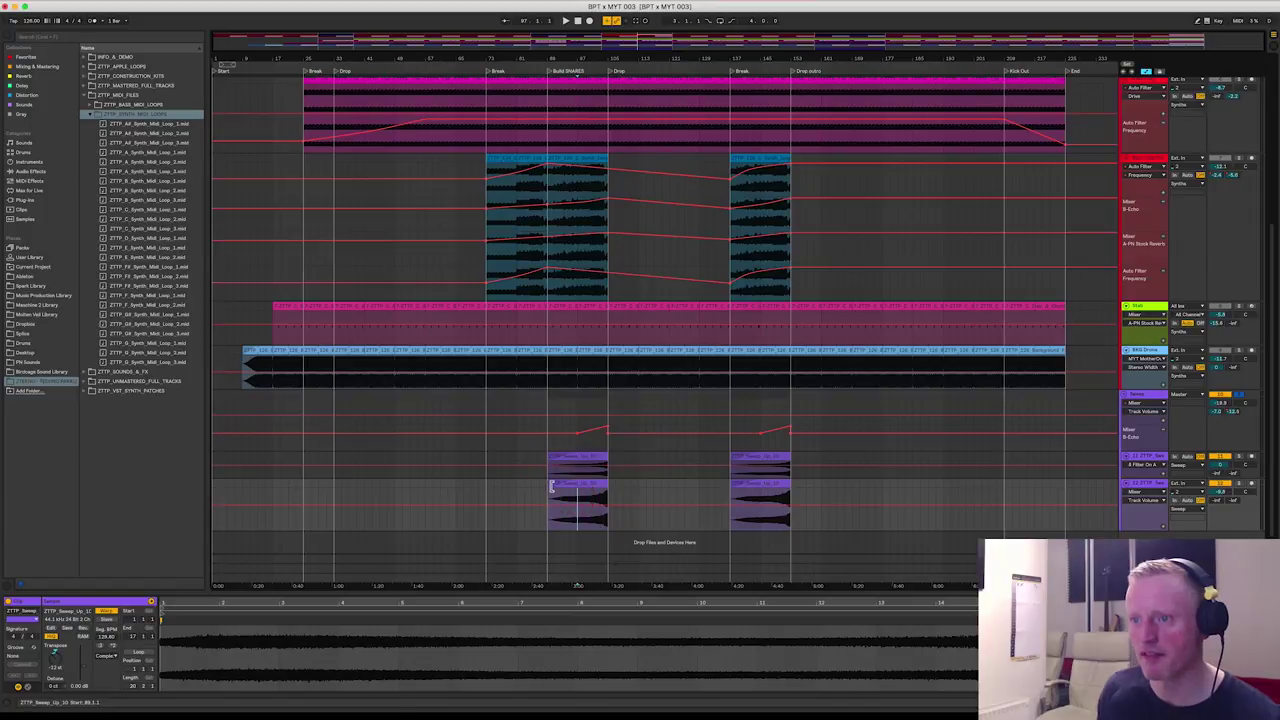
{"action": "key", "text": "space"}
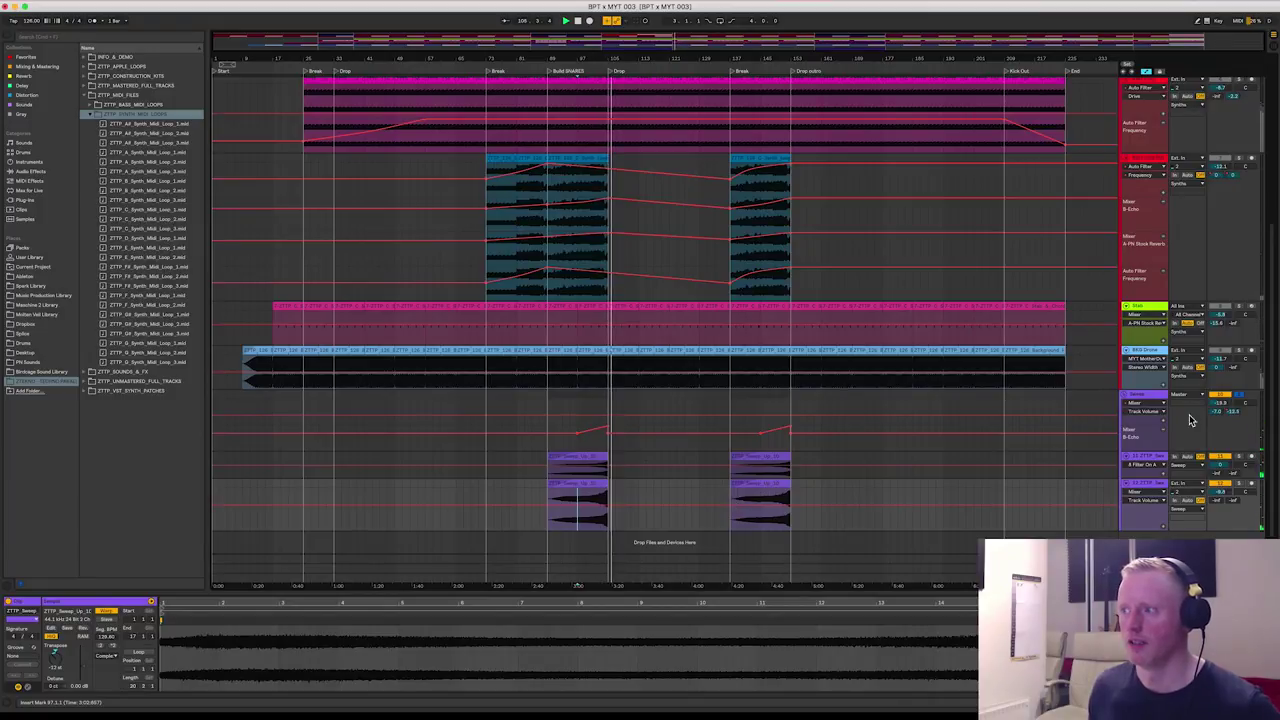
Adjust the Sweep track's reverb send and show its B-Echo send automation lane
{"action": "left_click", "coordinate": [1219, 412]}
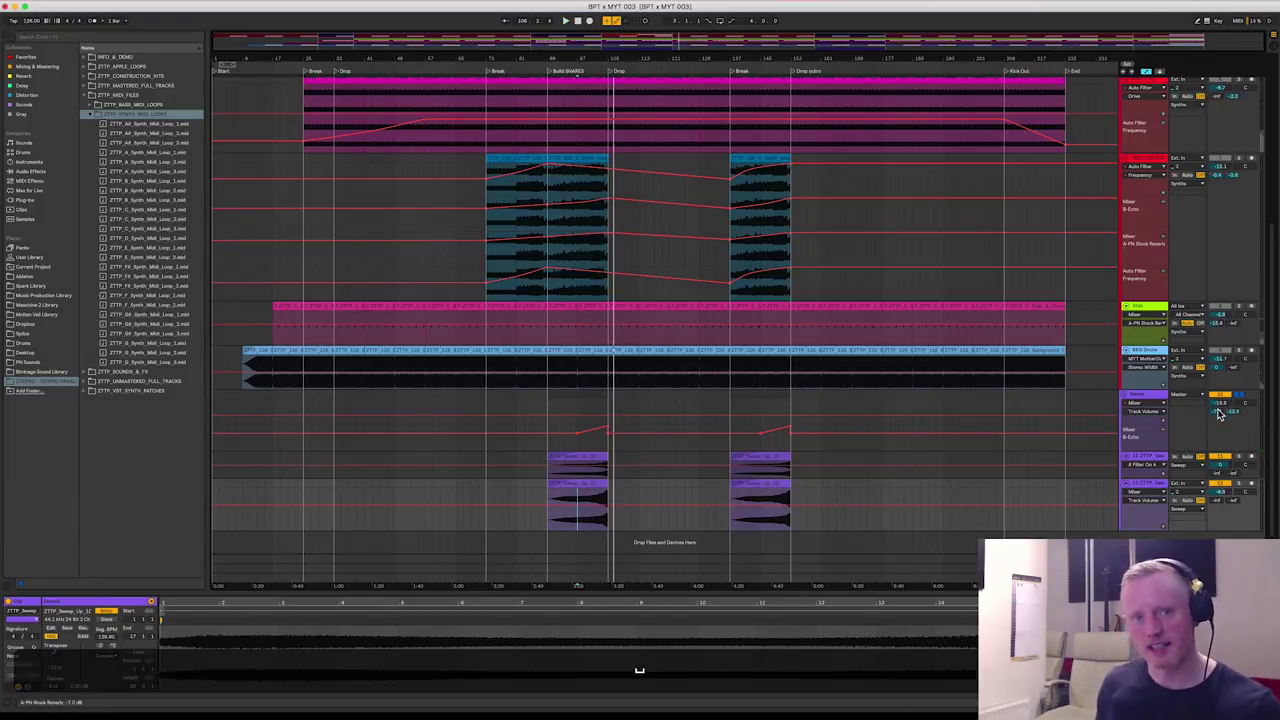
{"action": "left_click_drag", "start_coordinate": [1219, 412], "coordinate": [1219, 402]}
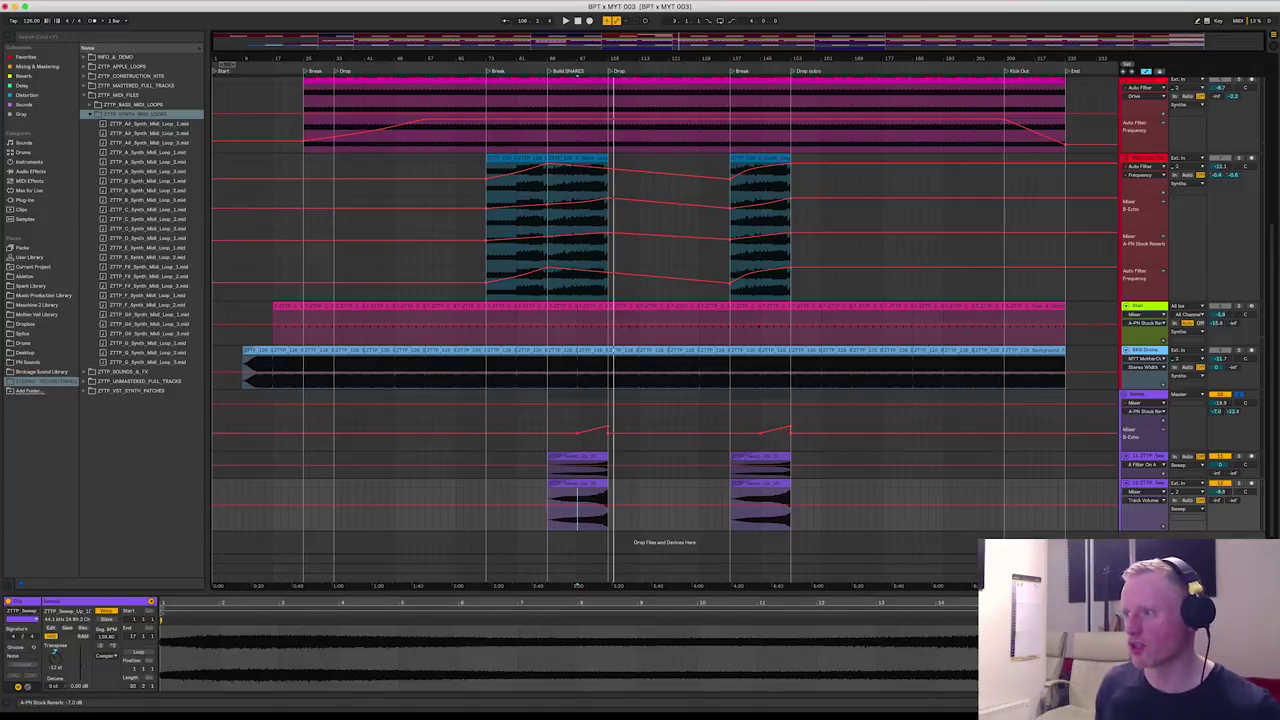
{"action": "left_click", "coordinate": [1238, 412]}
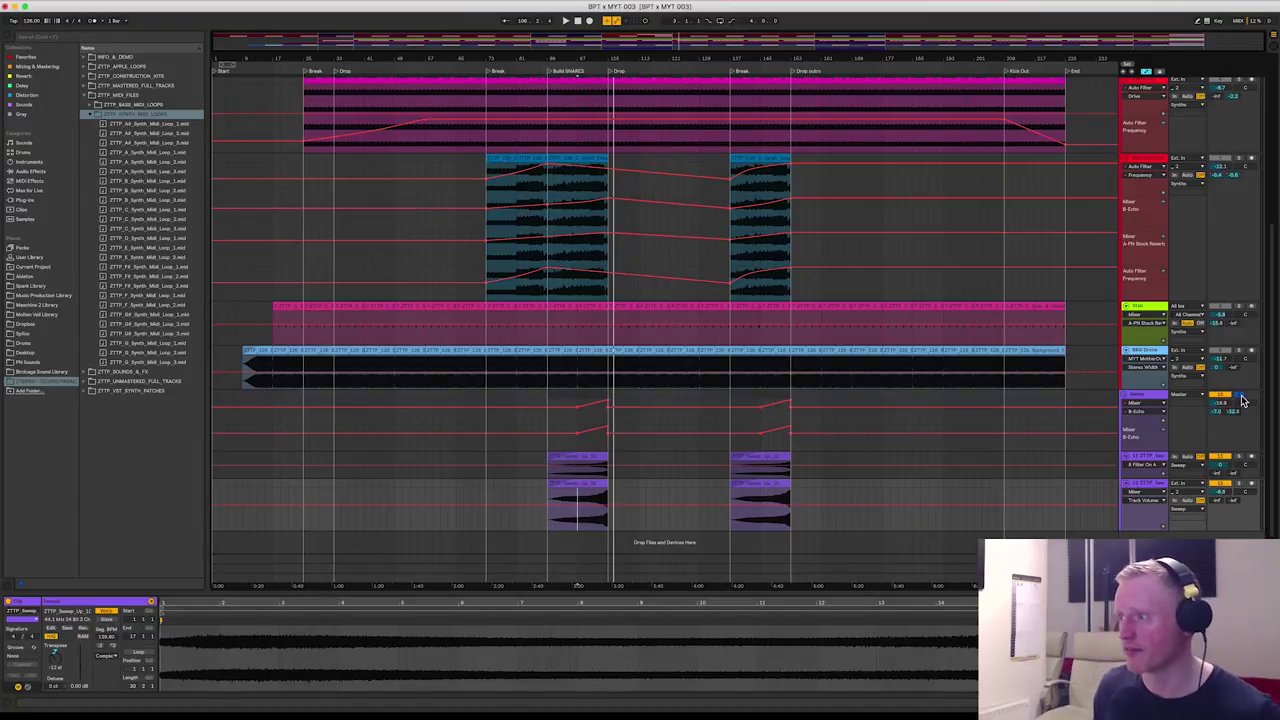
{"action": "left_click", "coordinate": [728, 496]}
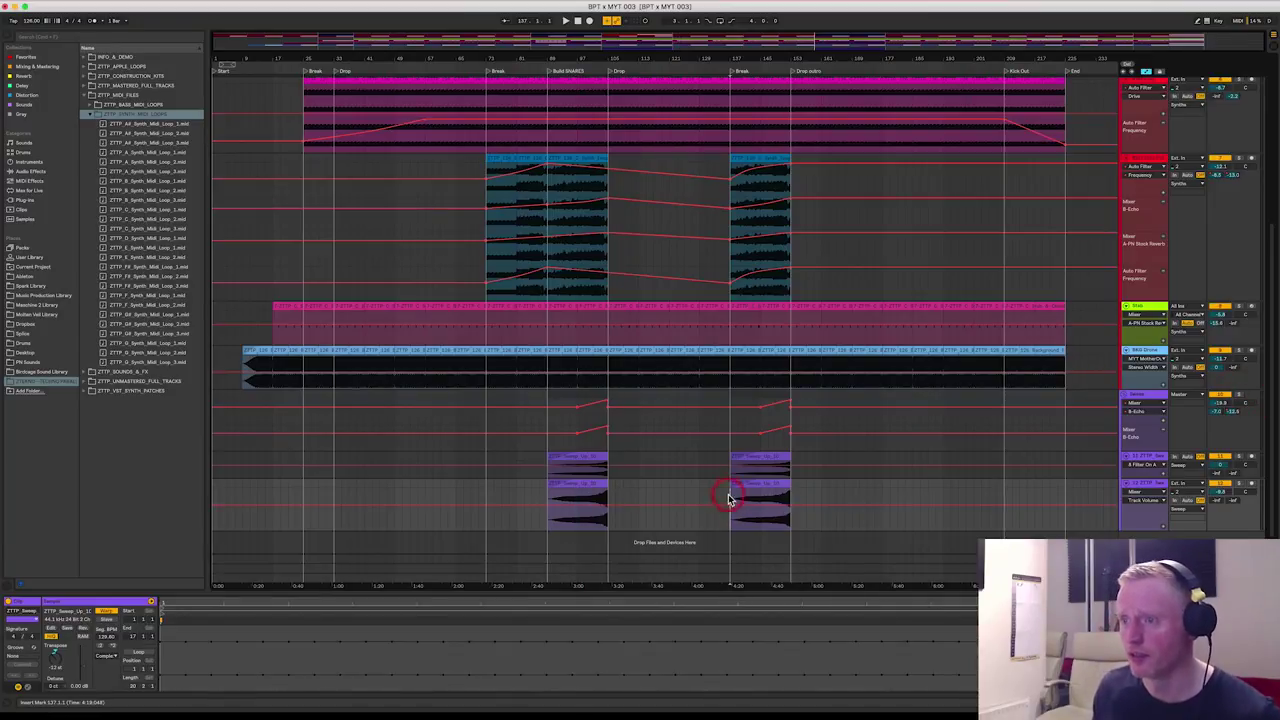
{"action": "key", "text": "space"}
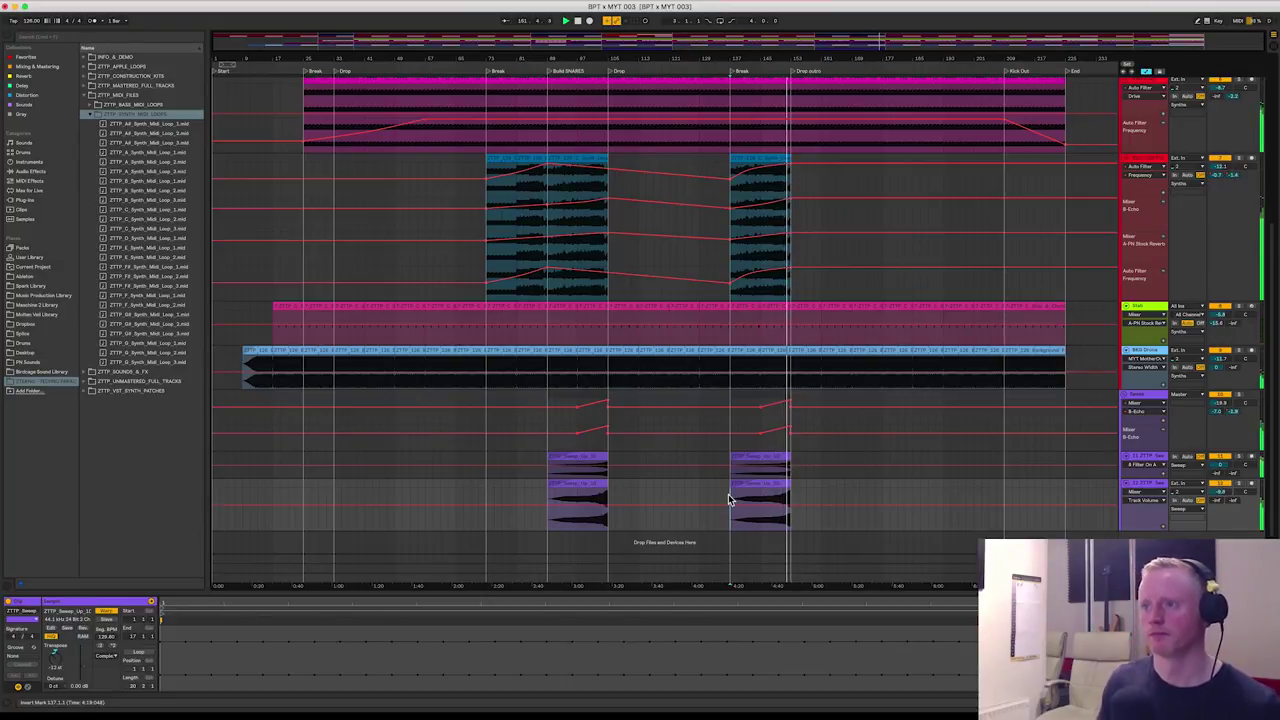
{"action": "key", "text": "space"}
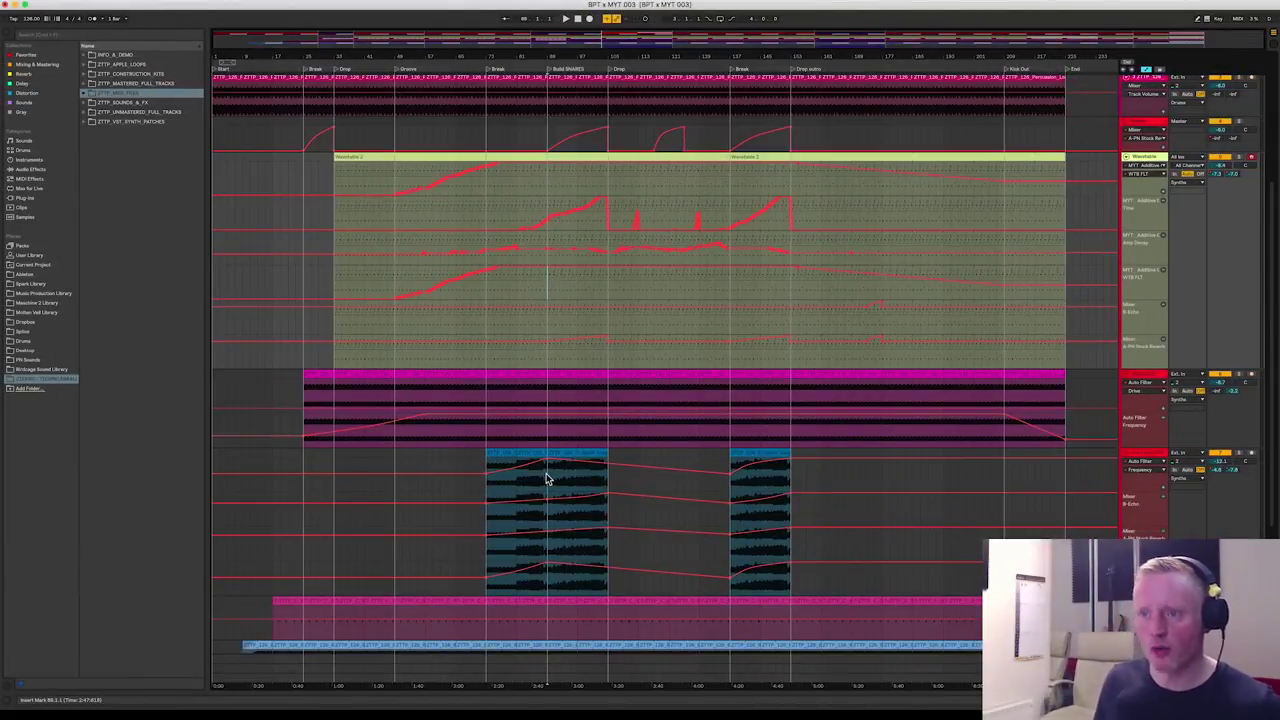
{"action": "key", "text": "Tab"}
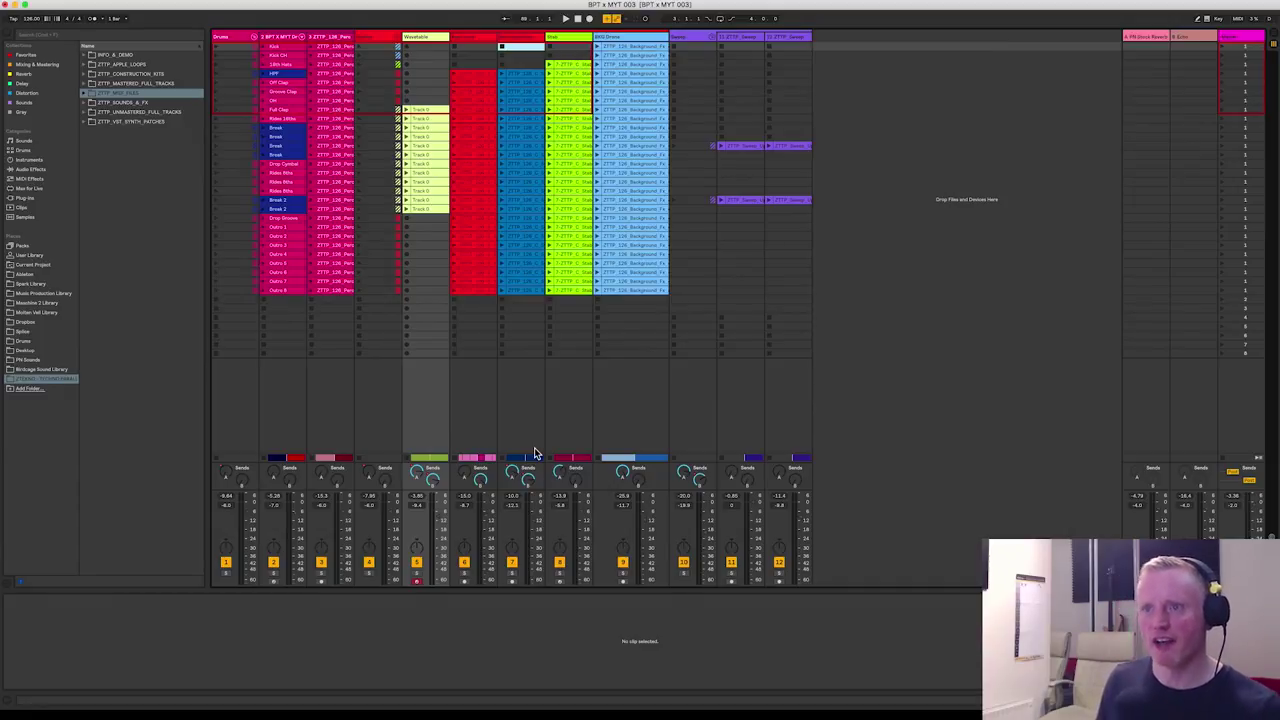
{"action": "left_click", "coordinate": [1240, 45]}
{"action": "left_click", "coordinate": [1235, 283], "text": "shift"}
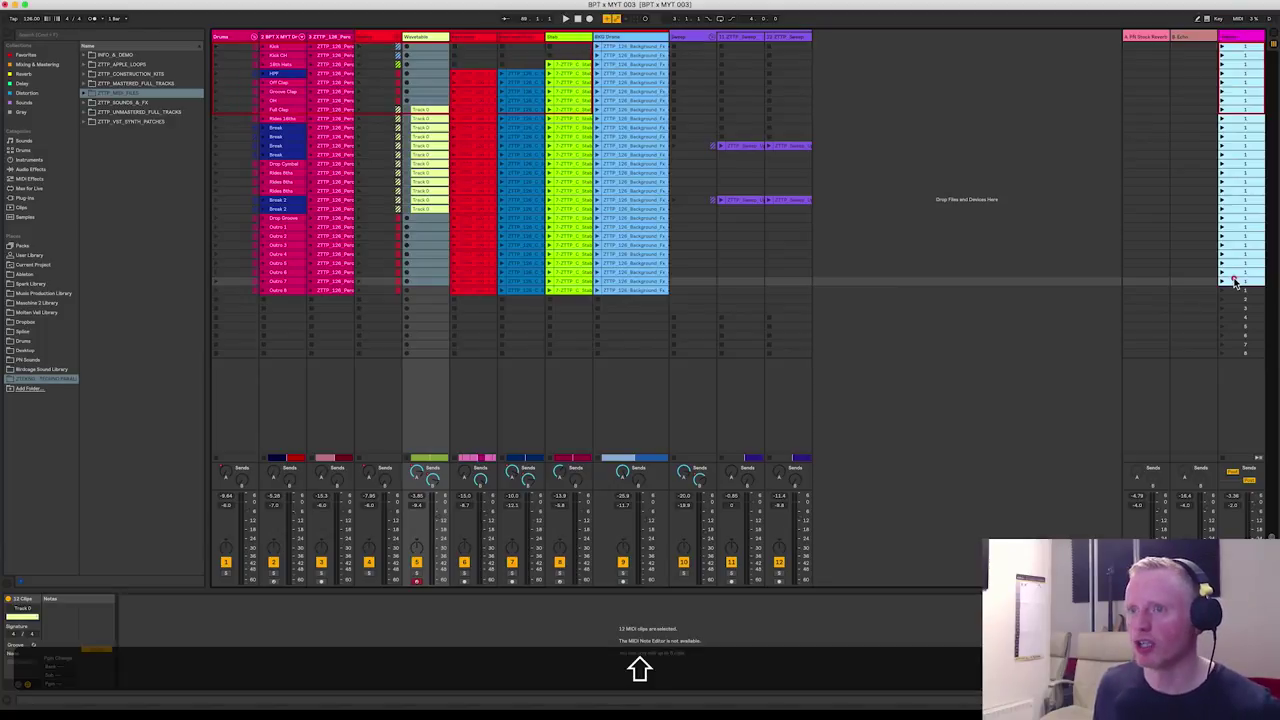
{"action": "key", "text": "shift+Tab"}
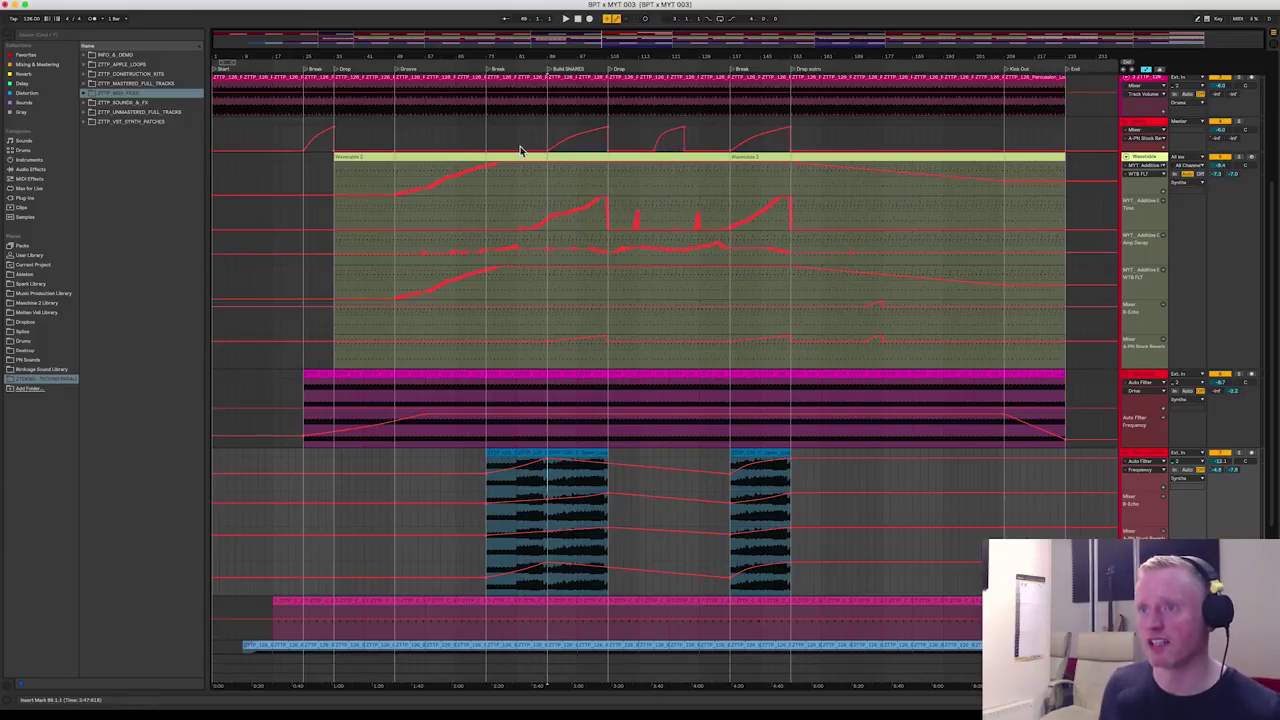
Draw a new automation step in the Break section with Draw Mode, then Option-drag it into a curve
{"action": "key", "text": "b"}
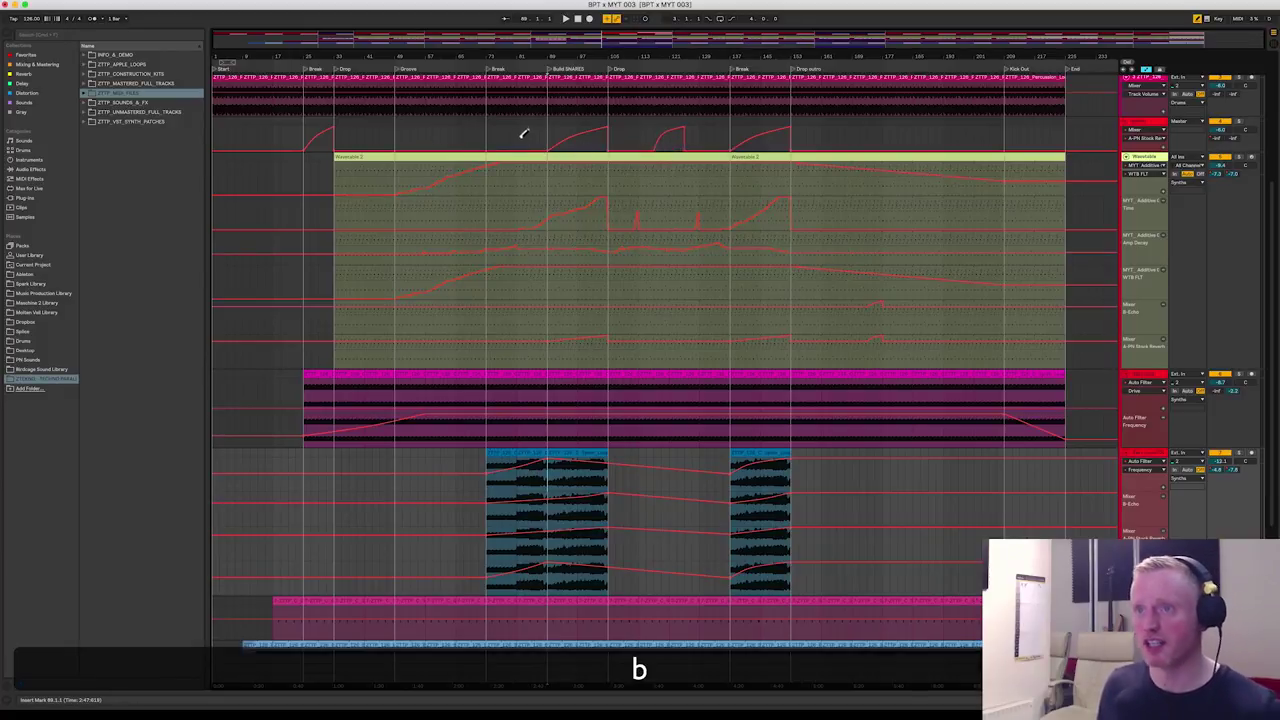
{"action": "mouse_move", "coordinate": [517, 134]}
{"action": "left_mouse_down"}
{"action": "mouse_move", "coordinate": [535, 116]}
{"action": "mouse_move", "coordinate": [510, 118]}
{"action": "left_mouse_up"}
{"action": "key", "text": "b"}
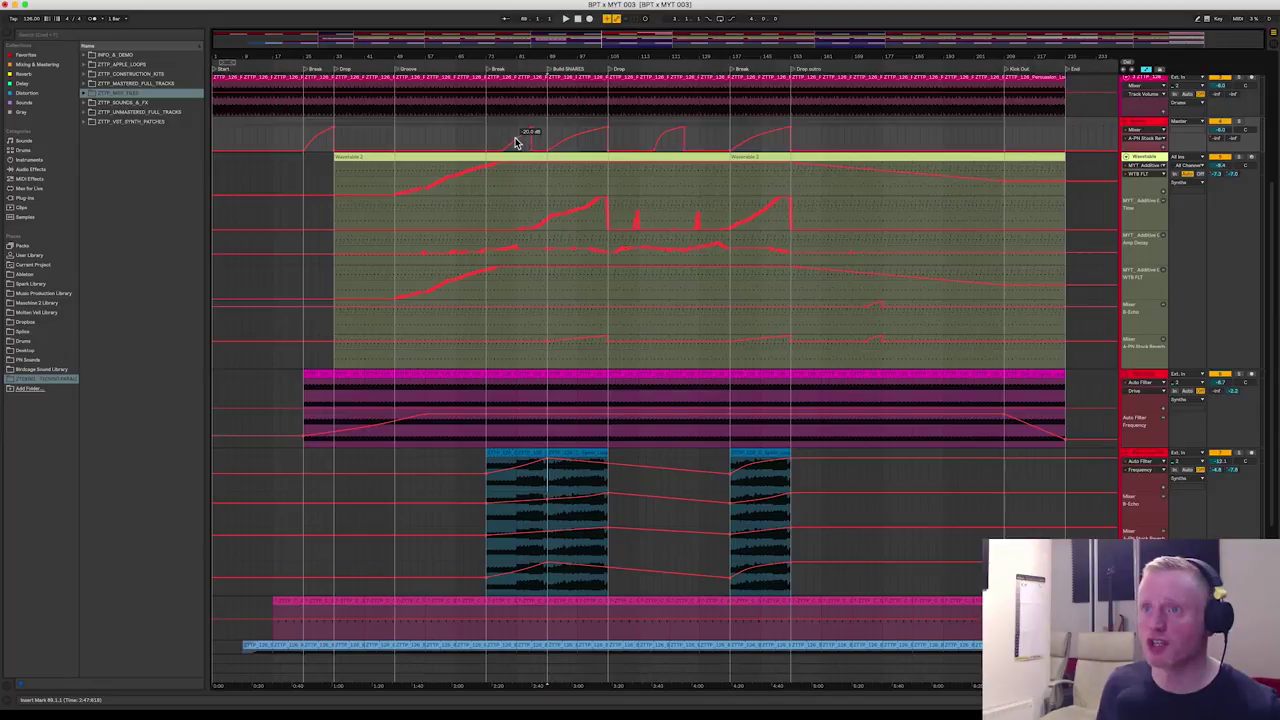
{"action": "key", "text": "alt"}
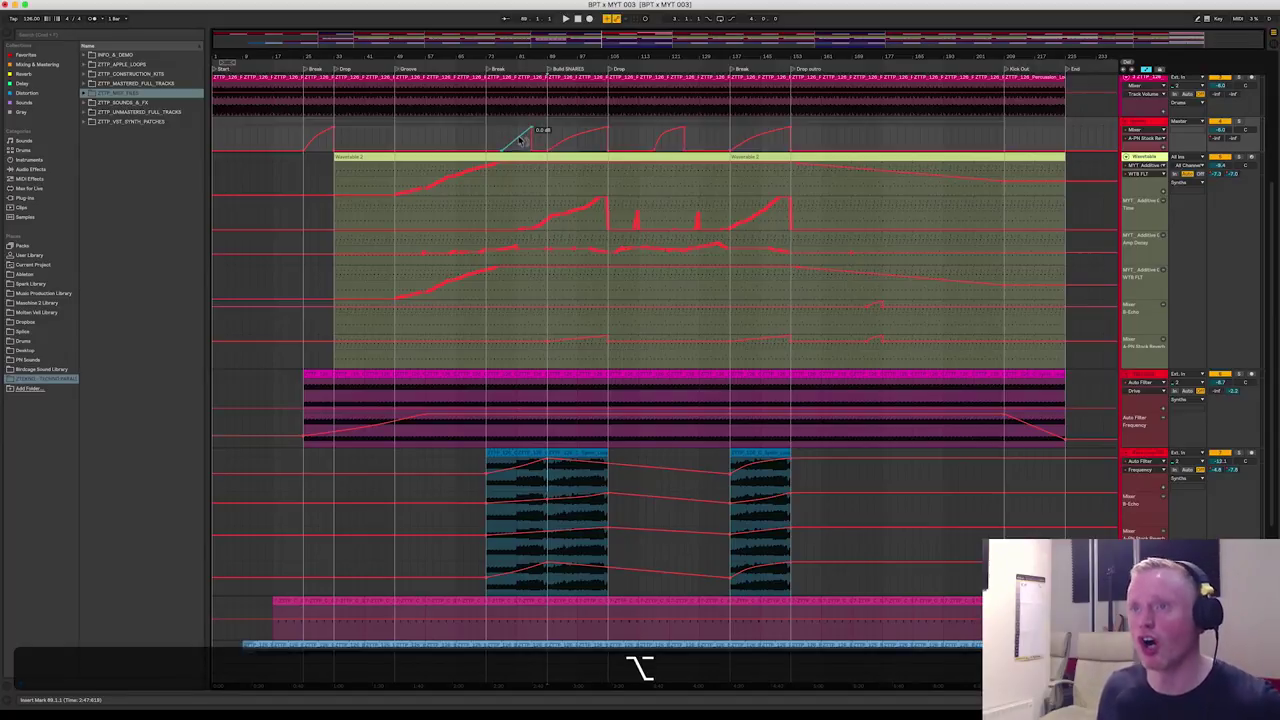
{"action": "mouse_move", "coordinate": [520, 140]}
{"action": "left_mouse_down"}
{"action": "mouse_move", "coordinate": [520, 126]}
{"action": "mouse_move", "coordinate": [521, 141]}
{"action": "left_mouse_up"}
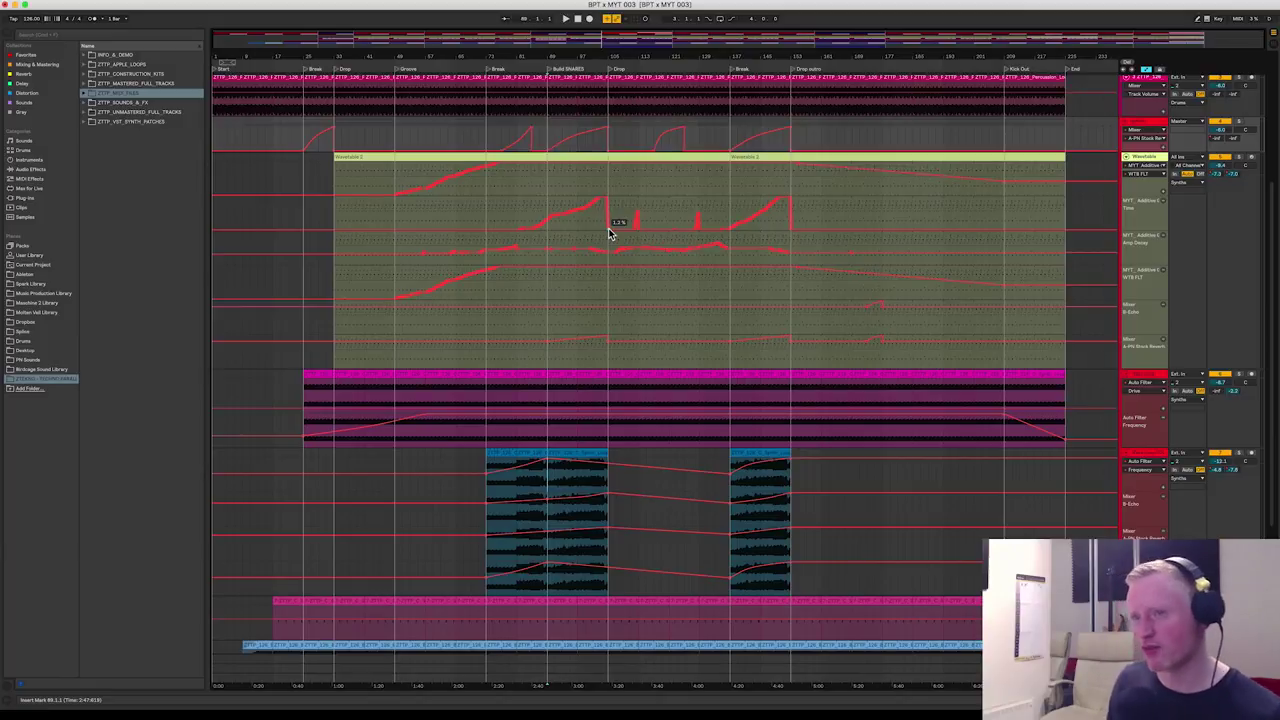
{"action": "left_click", "coordinate": [548, 480]}
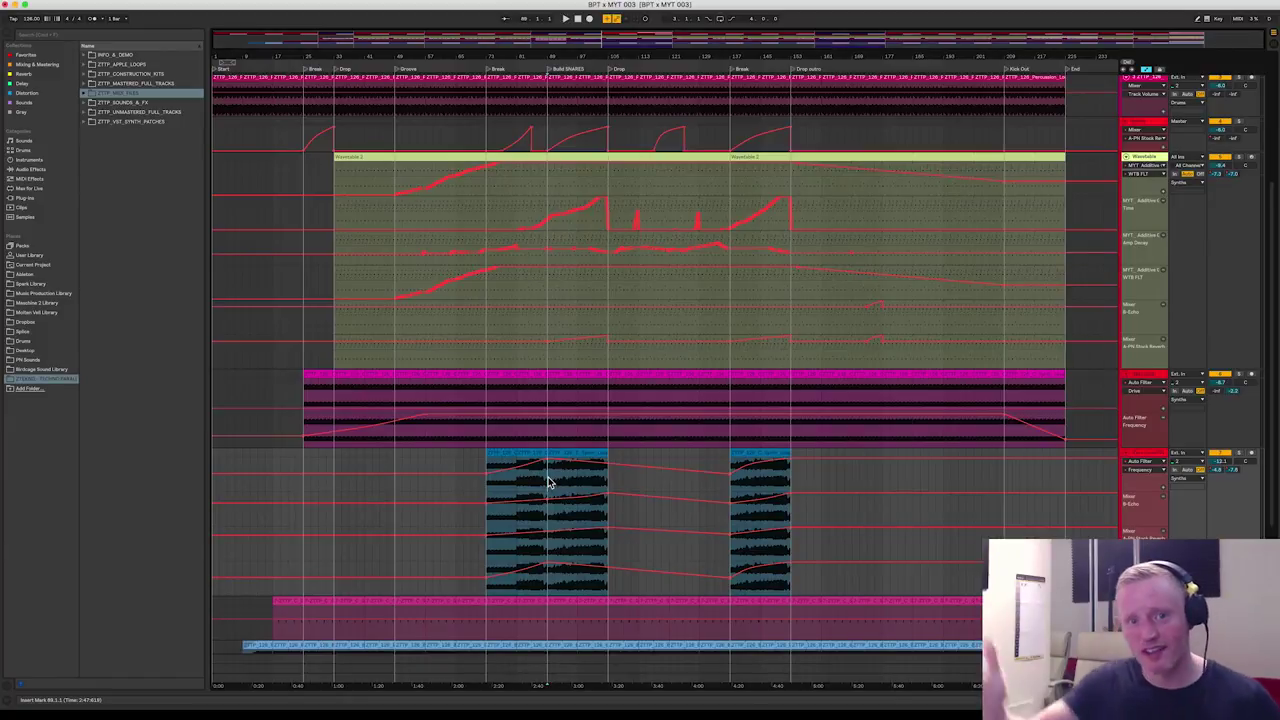
{"action": "key", "text": "space"}
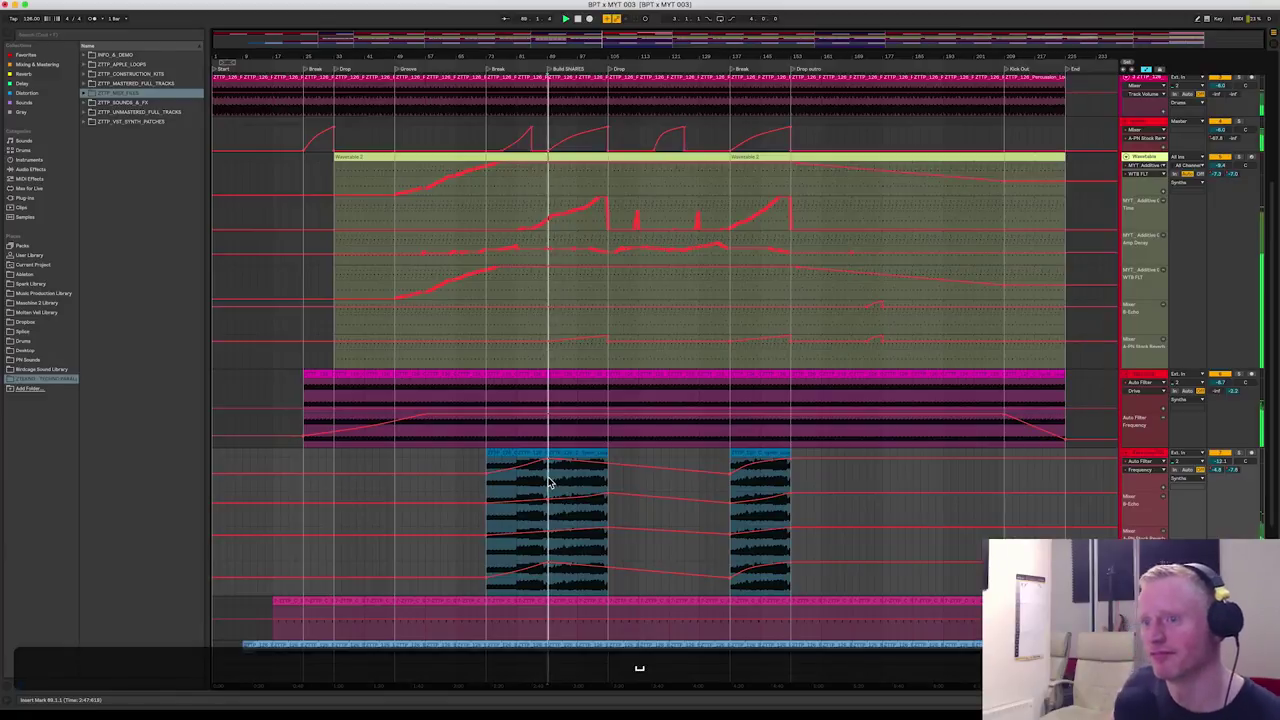